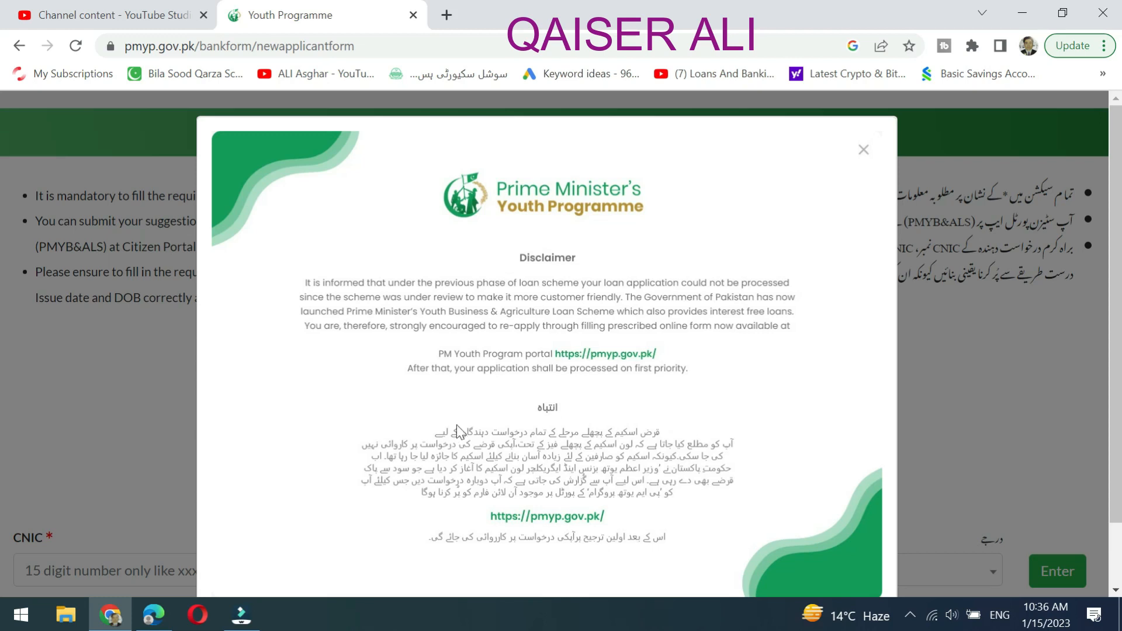
Close the disclaimer notice to reveal the empty CNIC, Issue Date and Tier fields.
scroll(584, 537, down, 1)
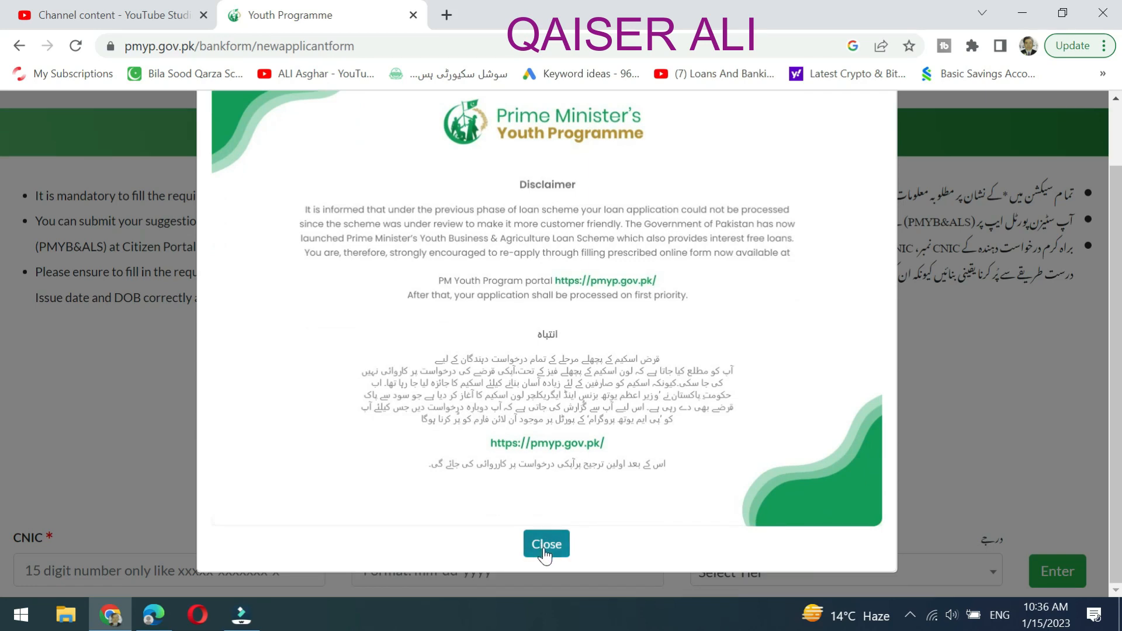
click(542, 551)
scroll(488, 417, down, 1)
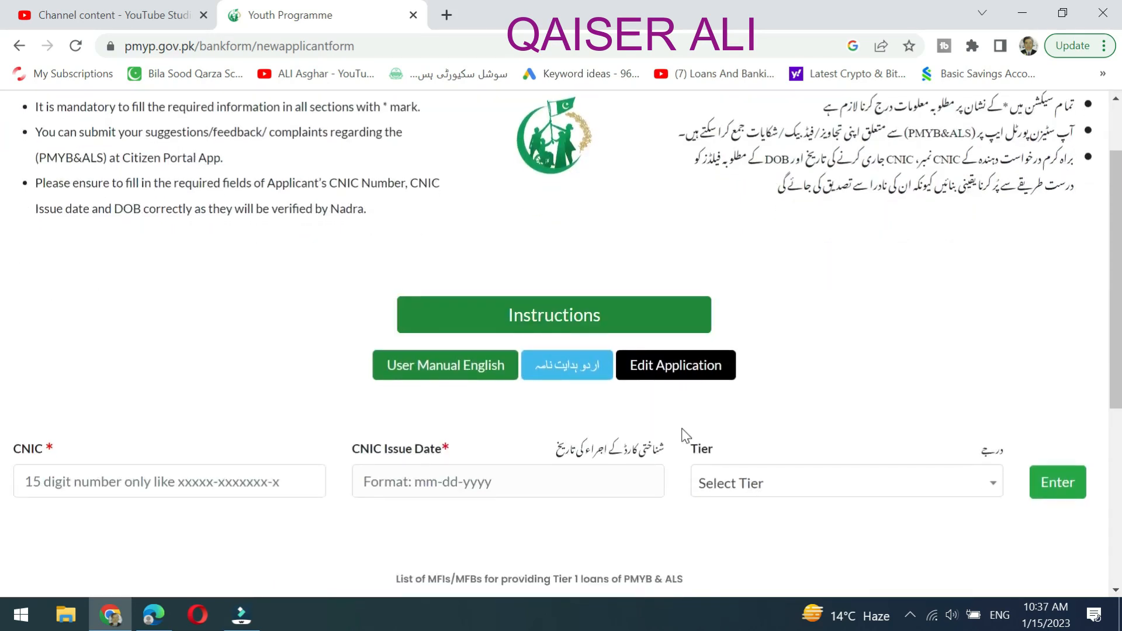
Enter the applicant's CNIC number, issue date 01-20-2016 and Tier 1 loans up to Rs. 500,000.
scroll(261, 431, down, 1)
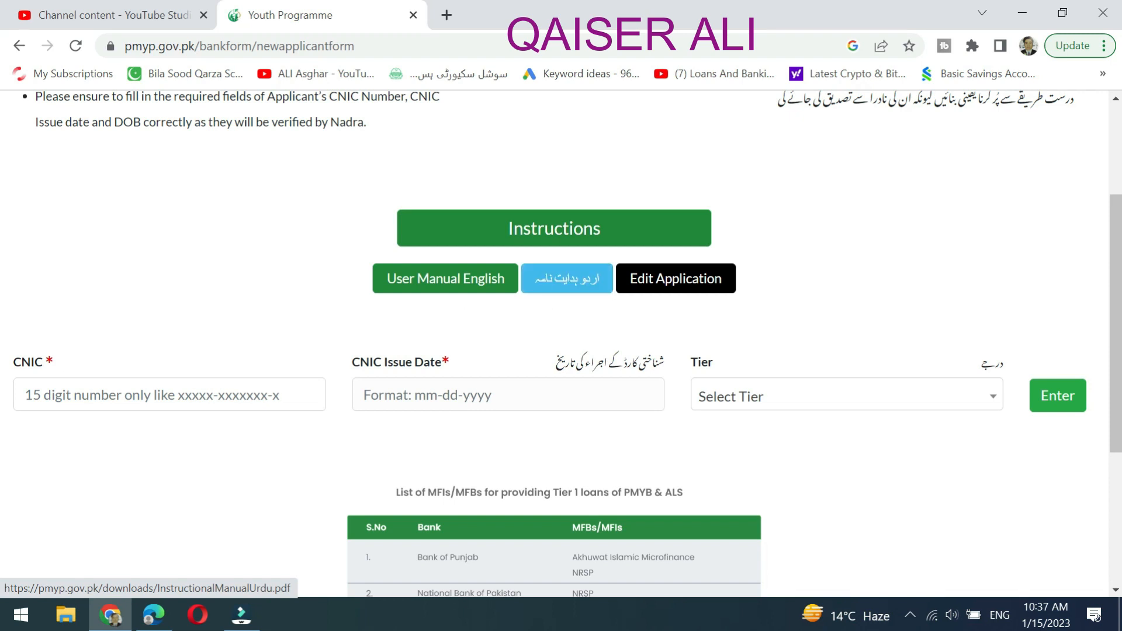
click(201, 392)
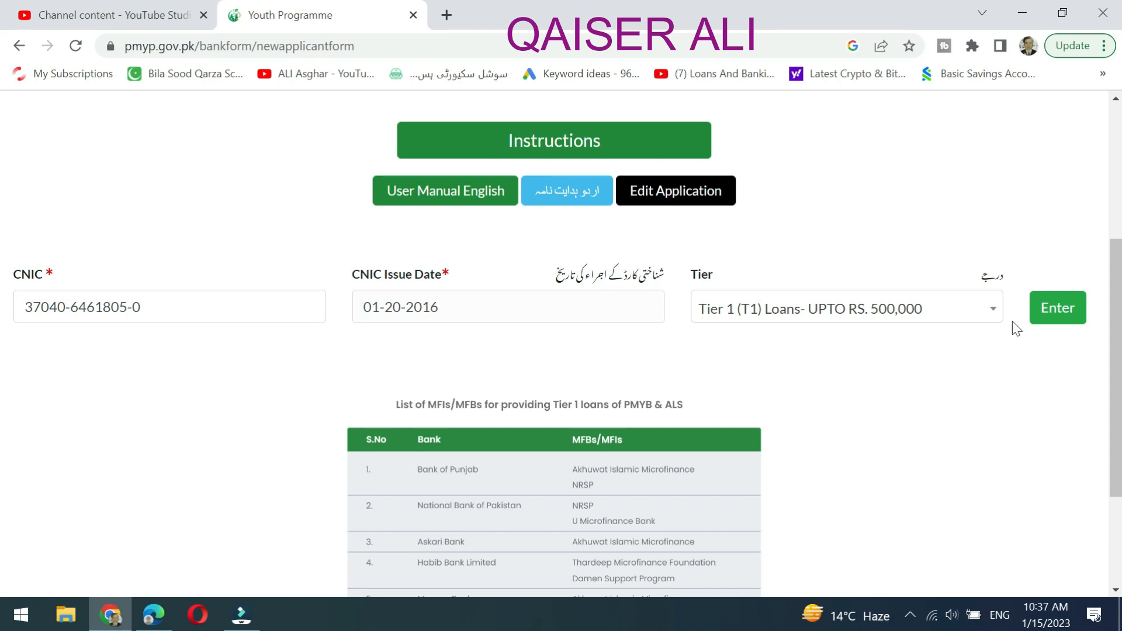
click(1050, 320)
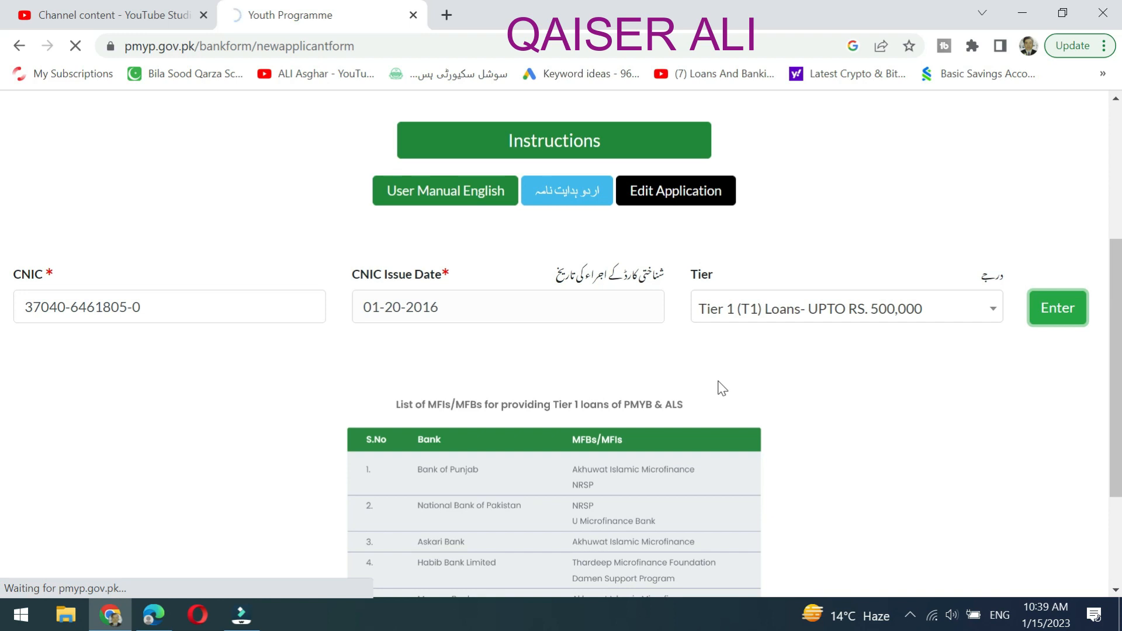
Scroll through Personal Information holding the banks, applicant's name, birth date and 4 dependents.
scroll(706, 435, down, 3)
scroll(705, 439, up, 6)
scroll(706, 439, down, 6)
scroll(710, 445, up, 5)
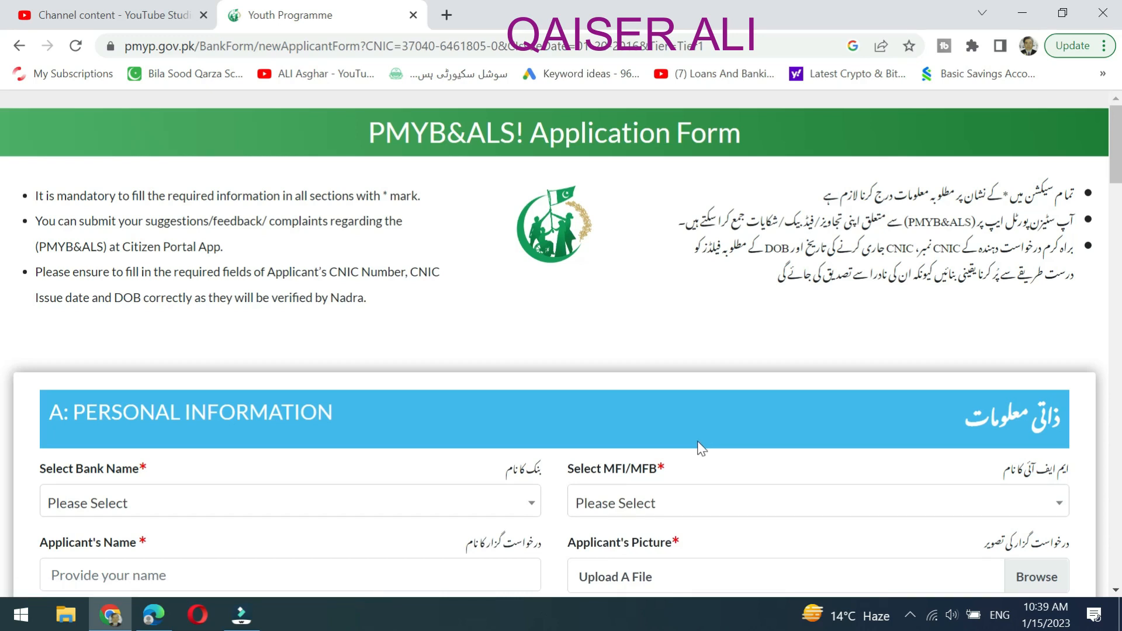
scroll(701, 449, down, 3)
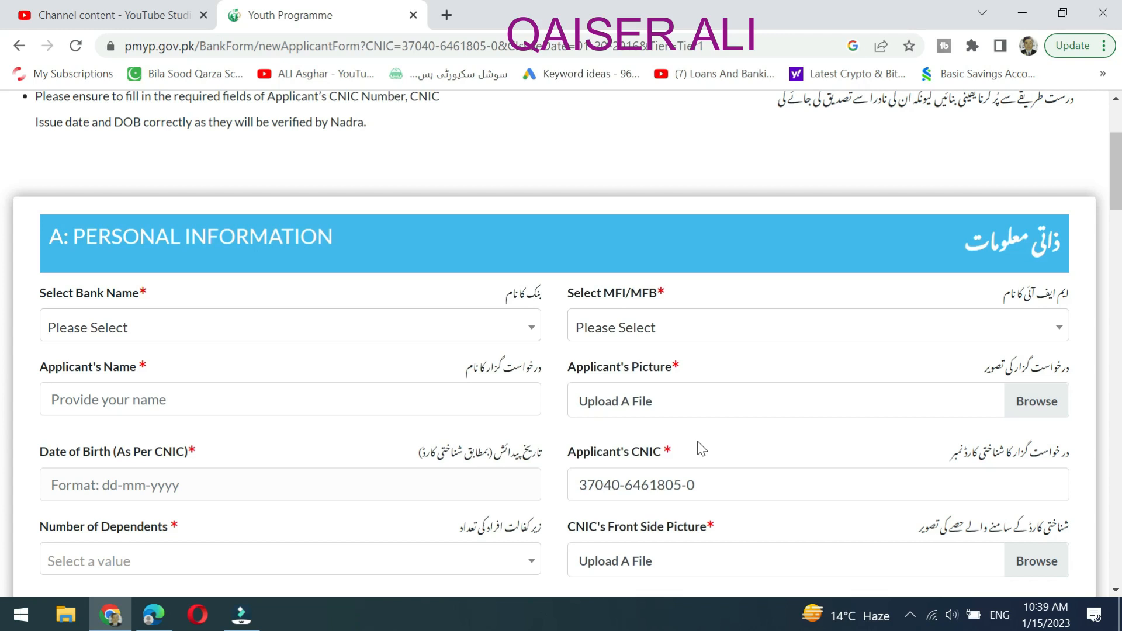
scroll(701, 449, up, 3)
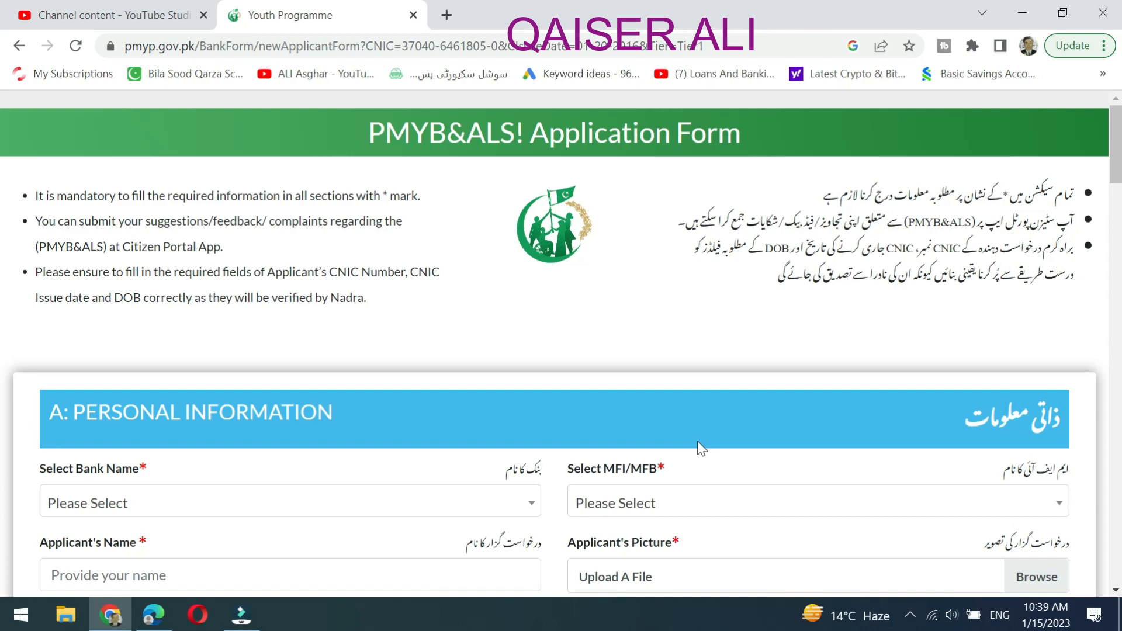
scroll(696, 415, down, 1)
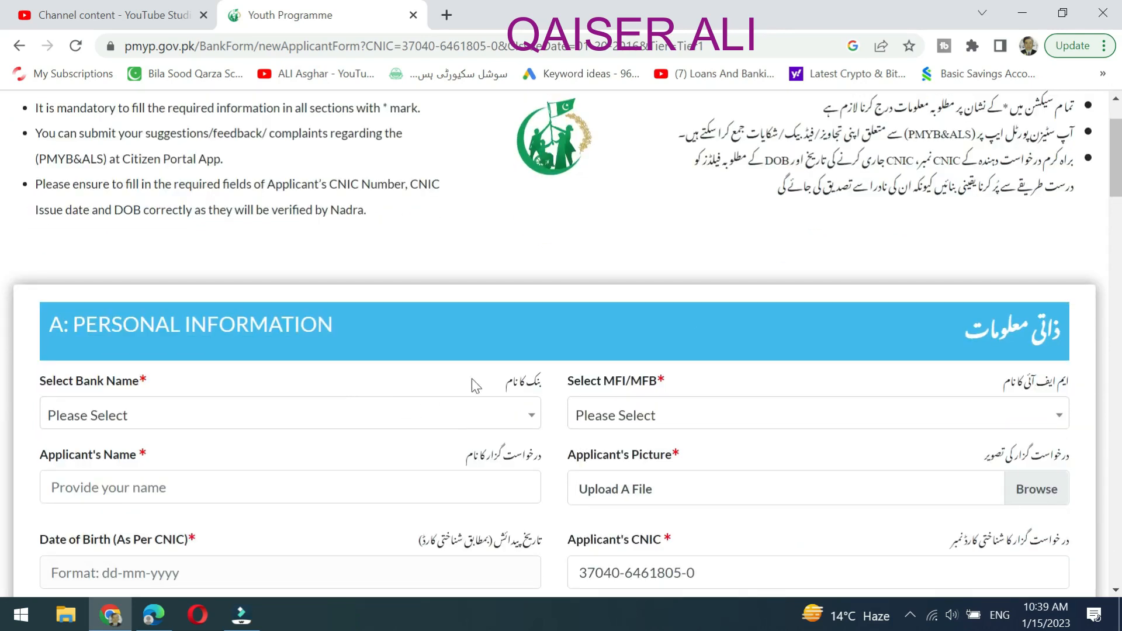
scroll(503, 352, down, 1)
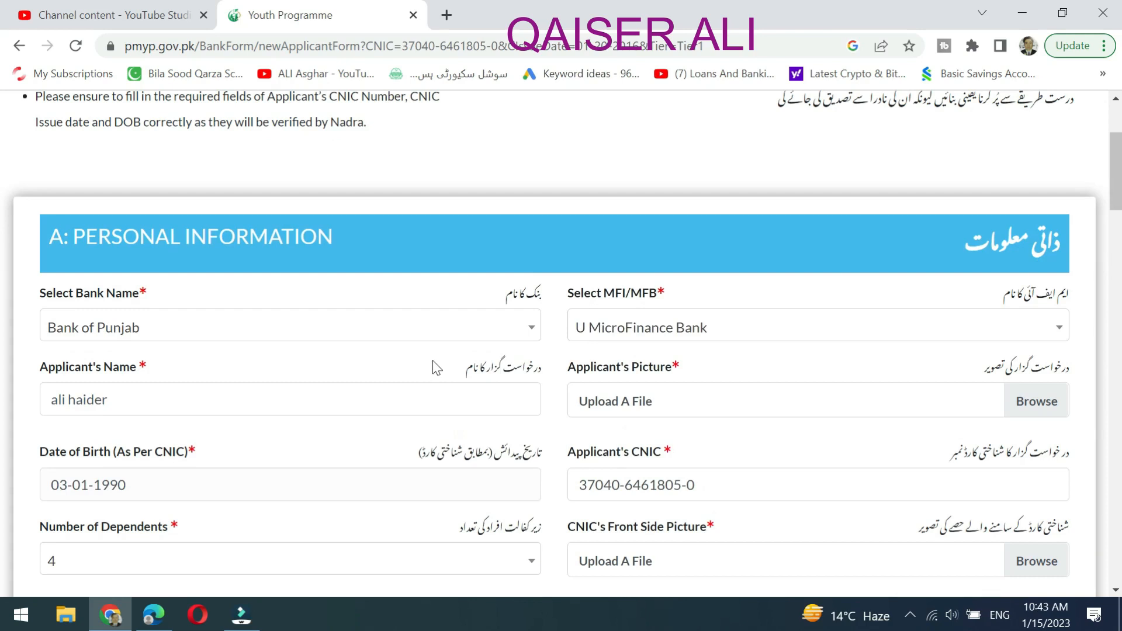
scroll(543, 358, up, 1)
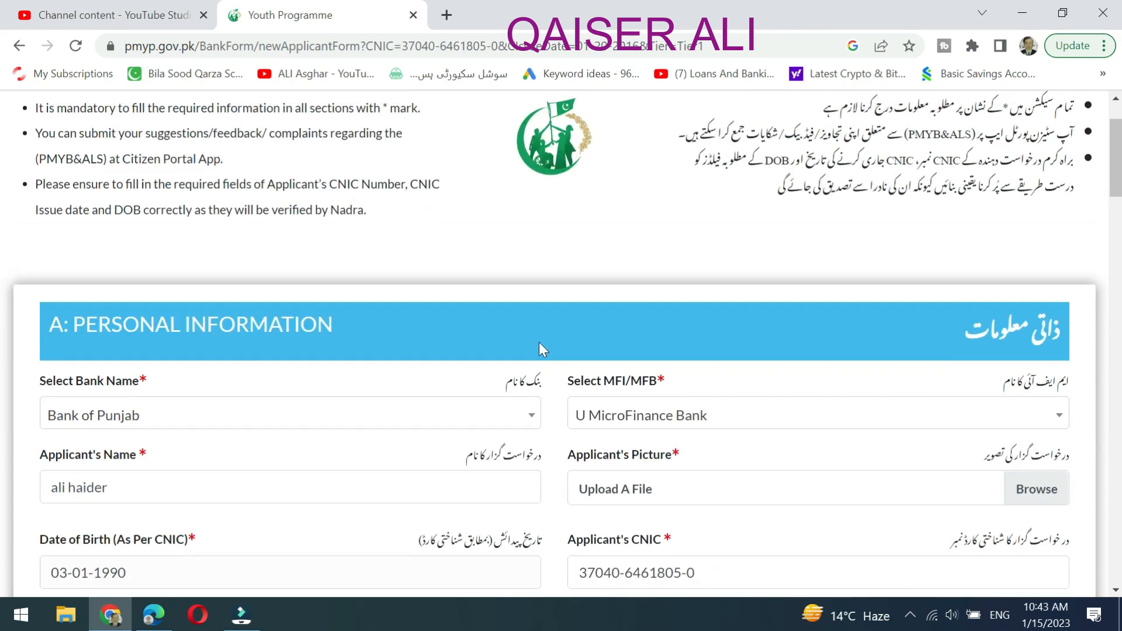
scroll(538, 345, down, 2)
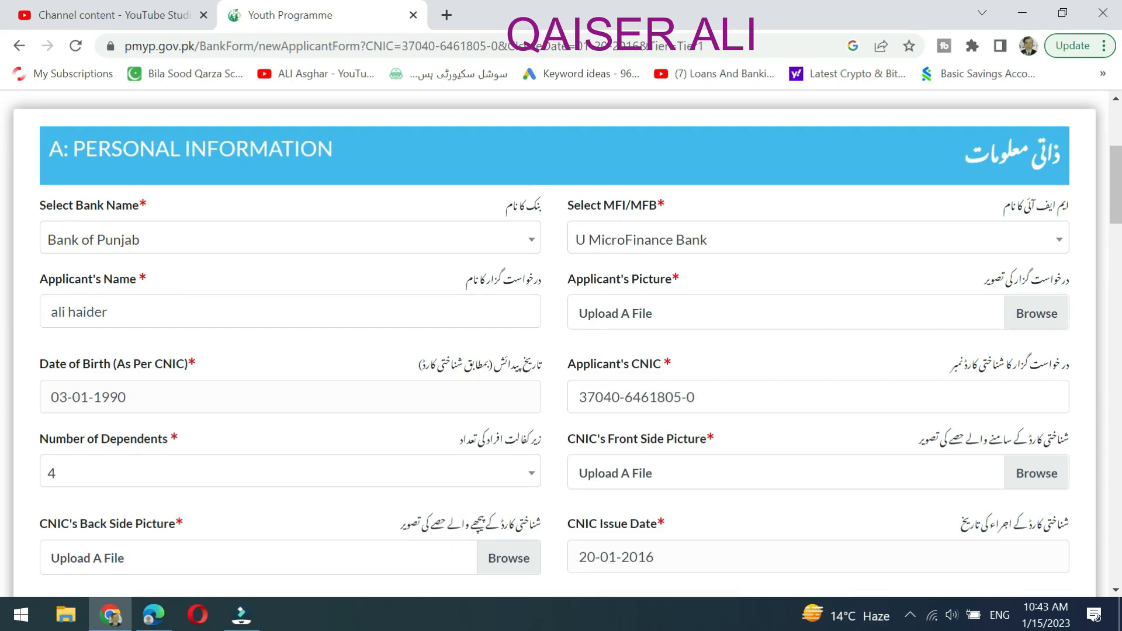
scroll(310, 365, down, 1)
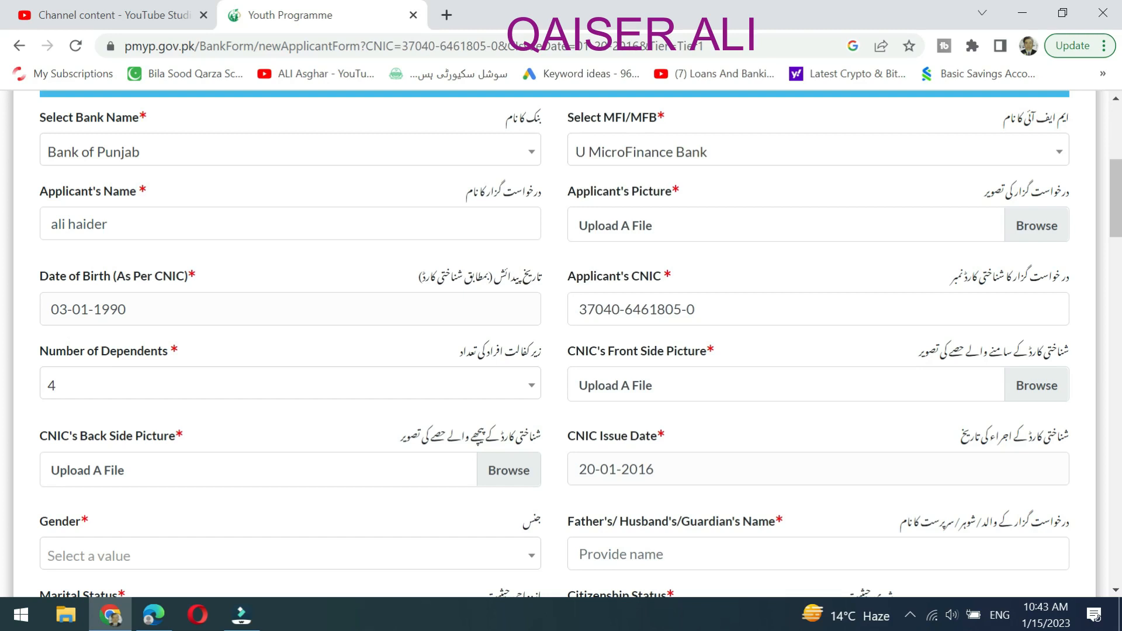
scroll(150, 337, down, 1)
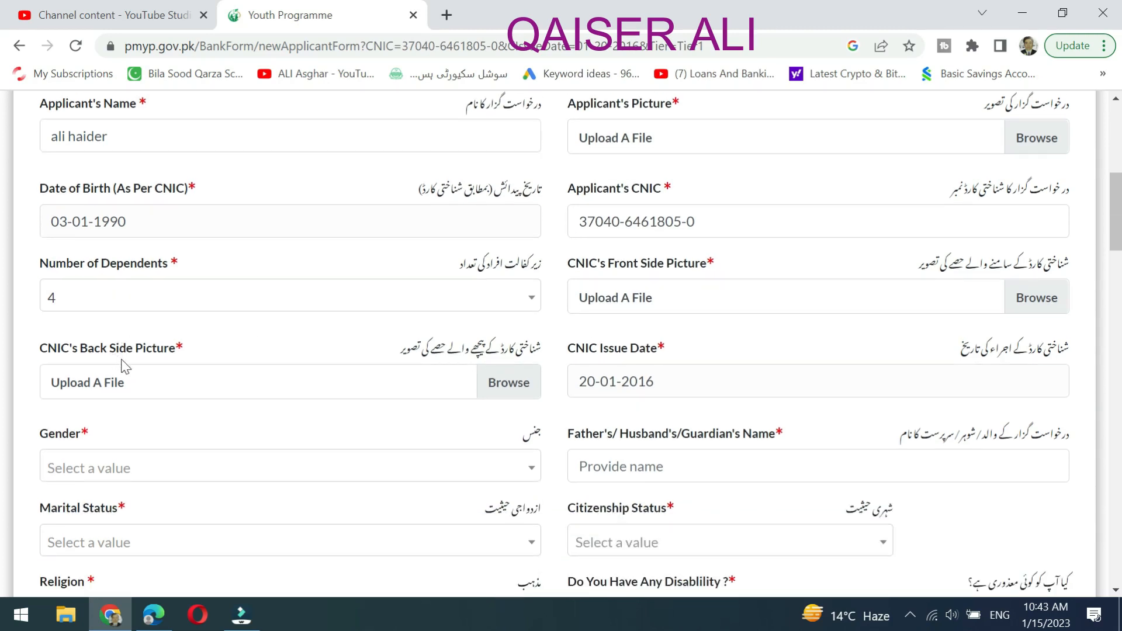
Attach download.png as the CNIC's Back Side Picture.
click(496, 384)
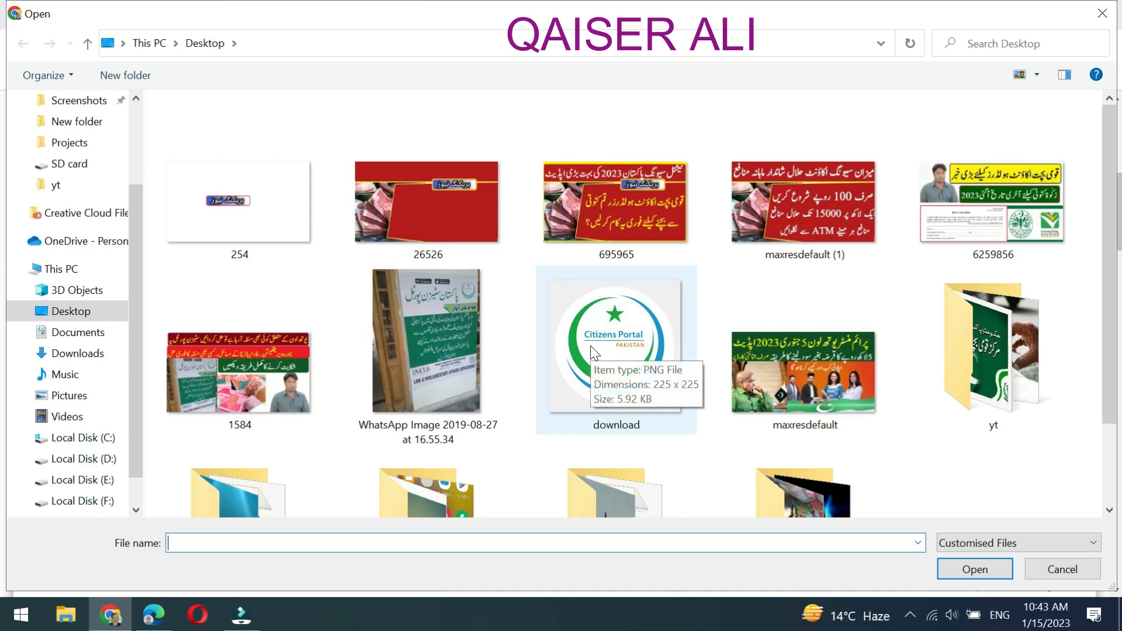
click(614, 357)
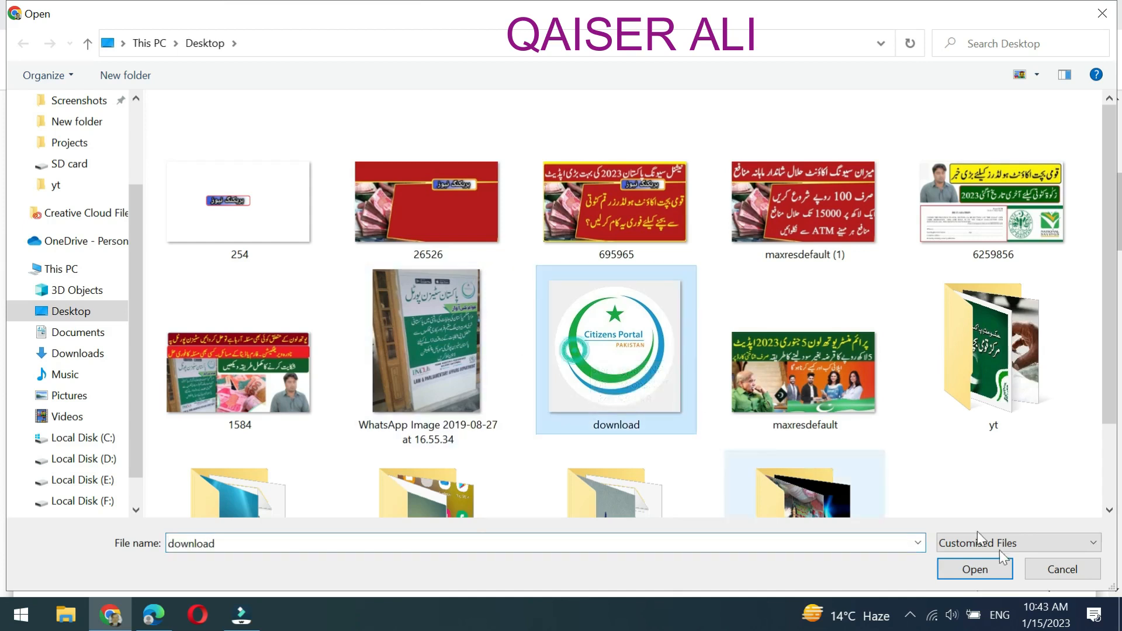
click(961, 570)
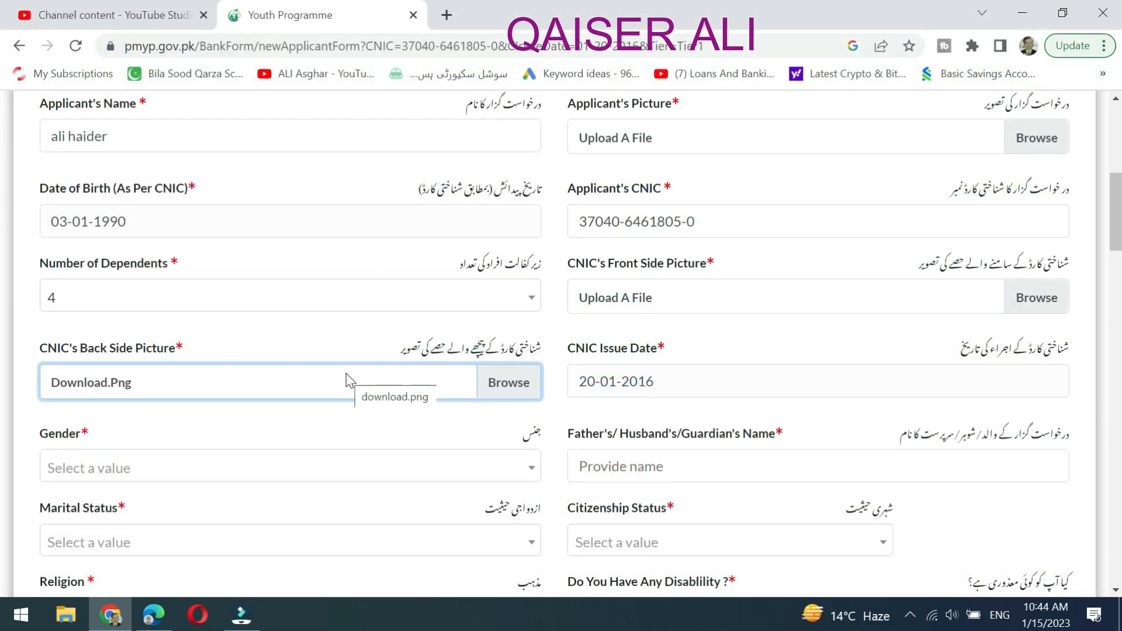
scroll(292, 383, down, 2)
Set gender to Male, marital status to Married and religion to Islam.
click(520, 386)
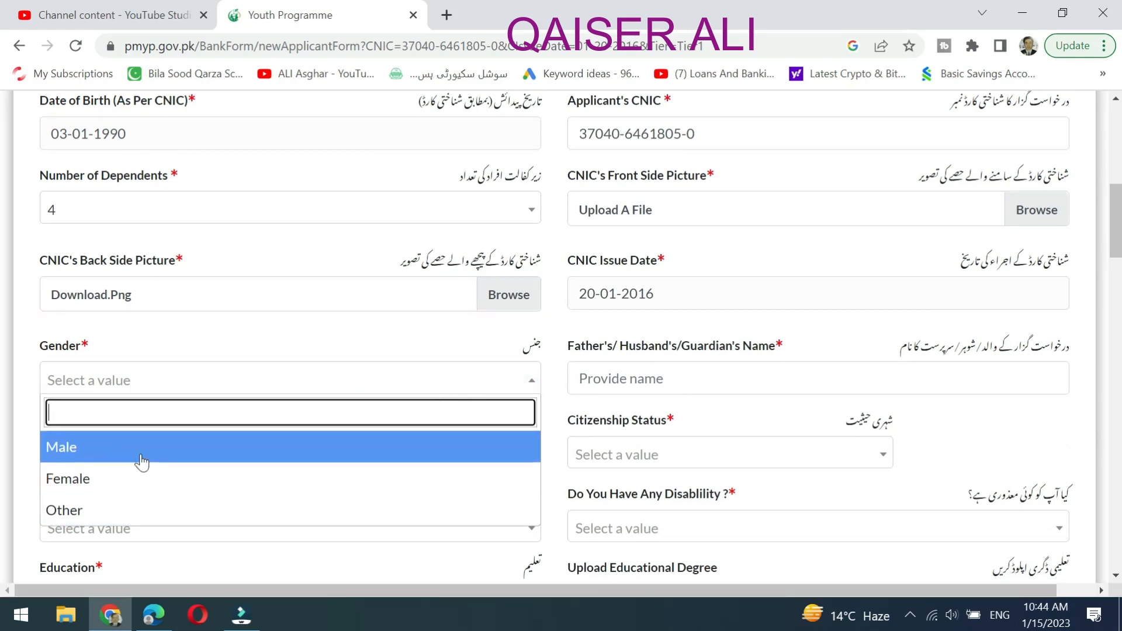
click(143, 447)
scroll(337, 384, down, 2)
click(531, 368)
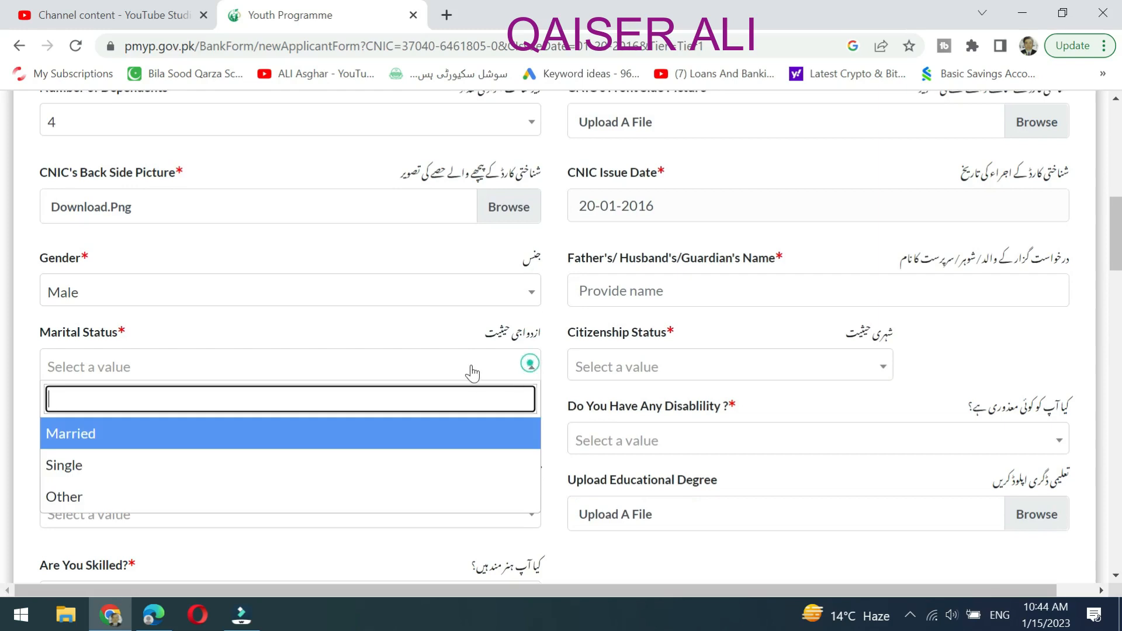
click(234, 434)
scroll(412, 313, down, 2)
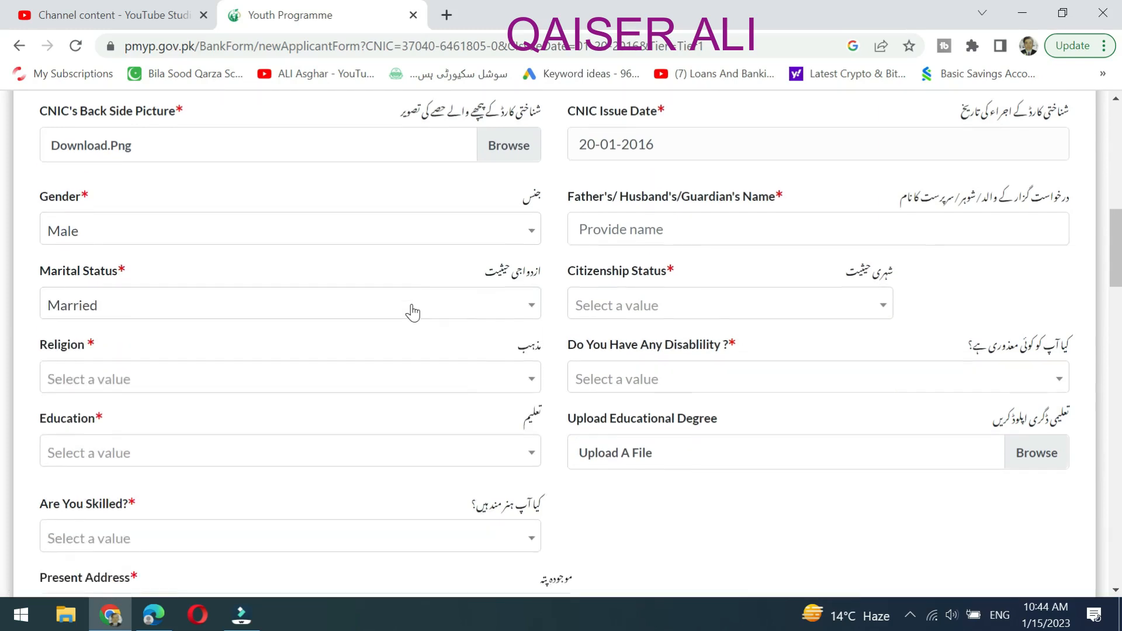
click(288, 353)
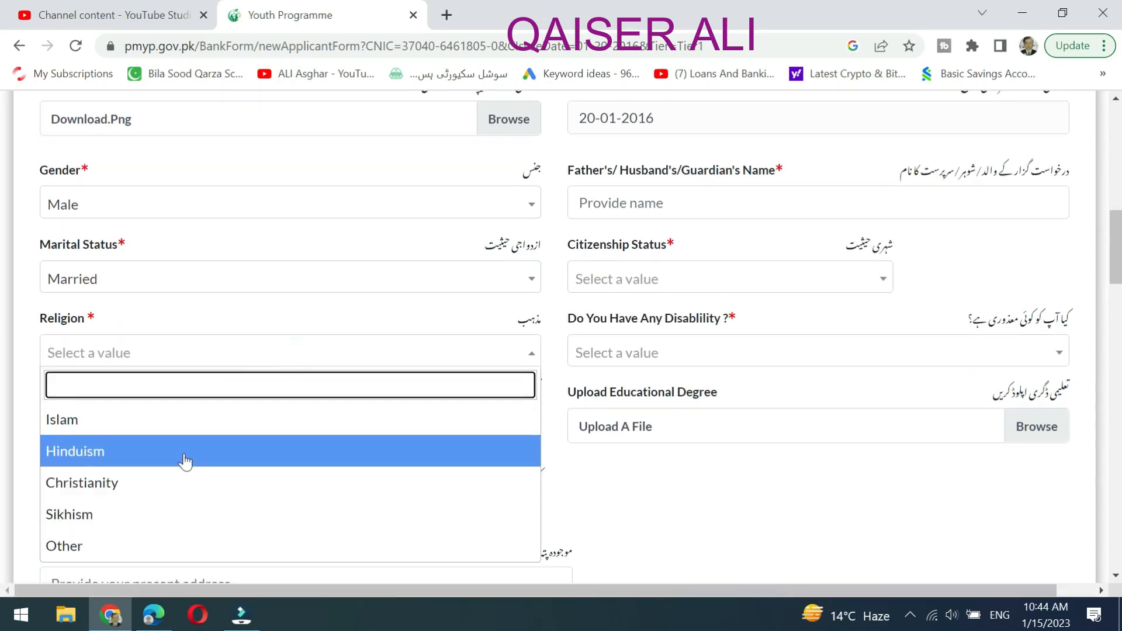
click(182, 430)
scroll(351, 339, down, 2)
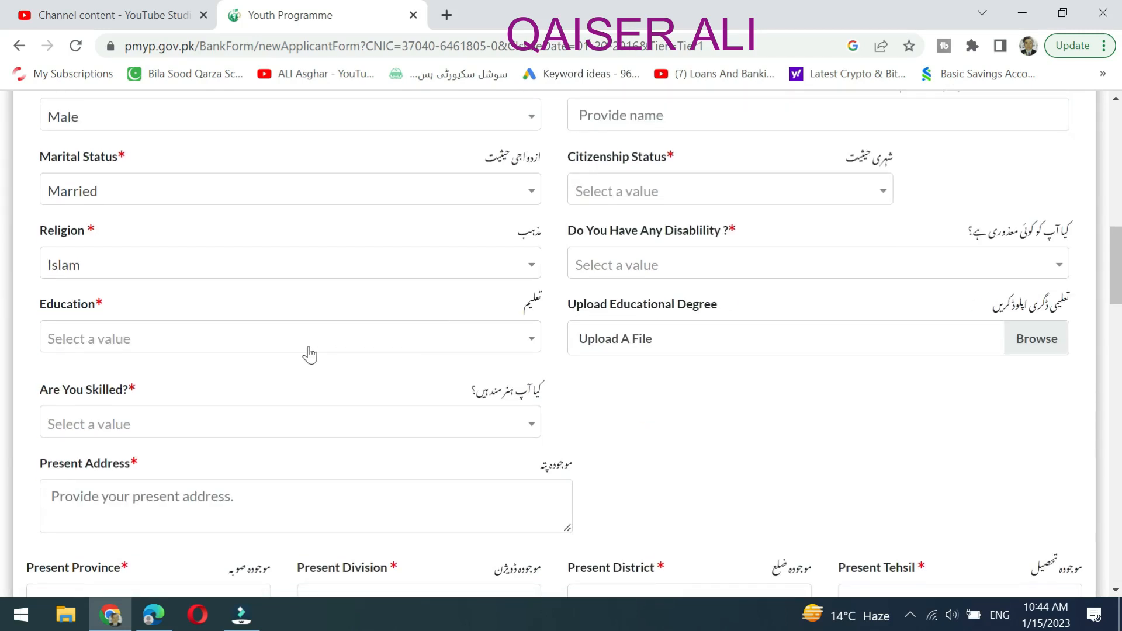
Choose Bachelors Degree (2 Years) for education and Computer Skills as the skill.
click(418, 334)
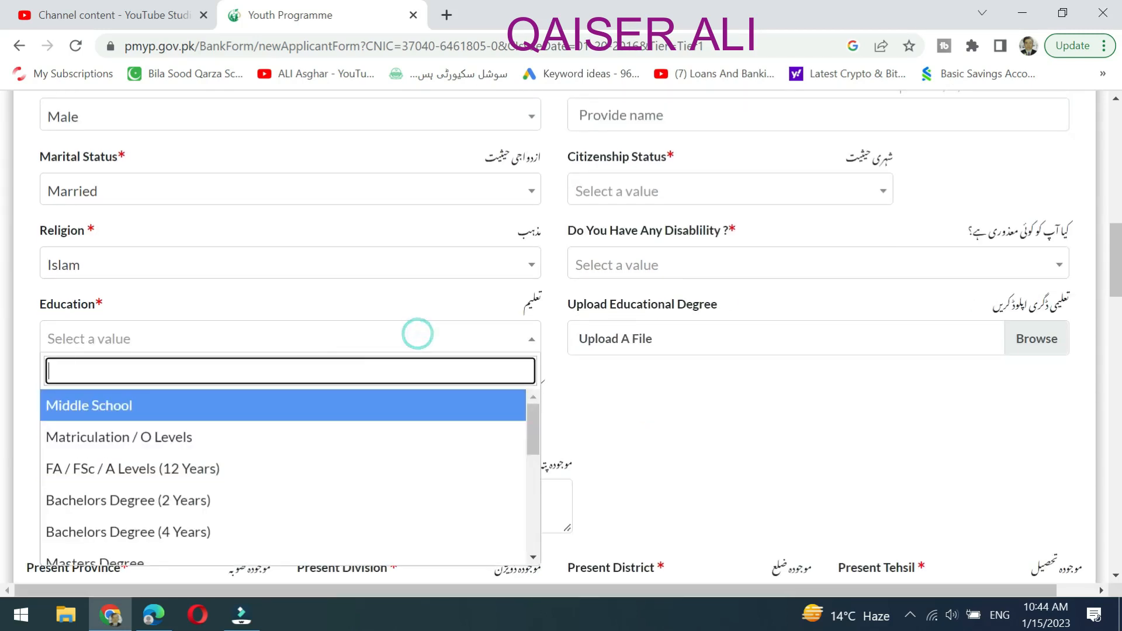
click(234, 509)
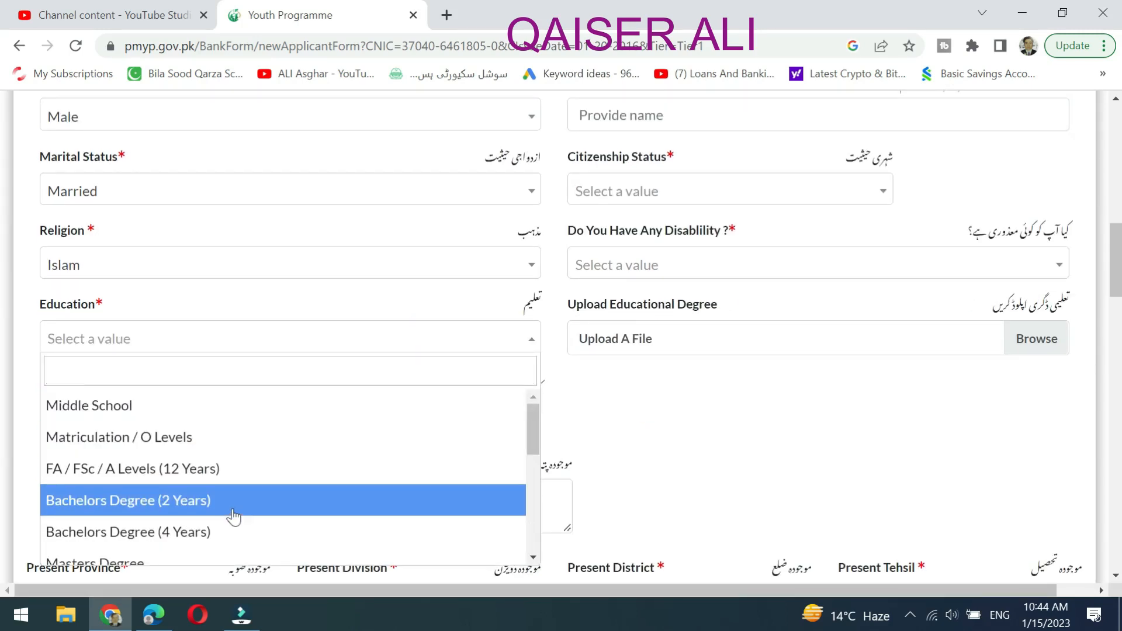
scroll(457, 314, down, 2)
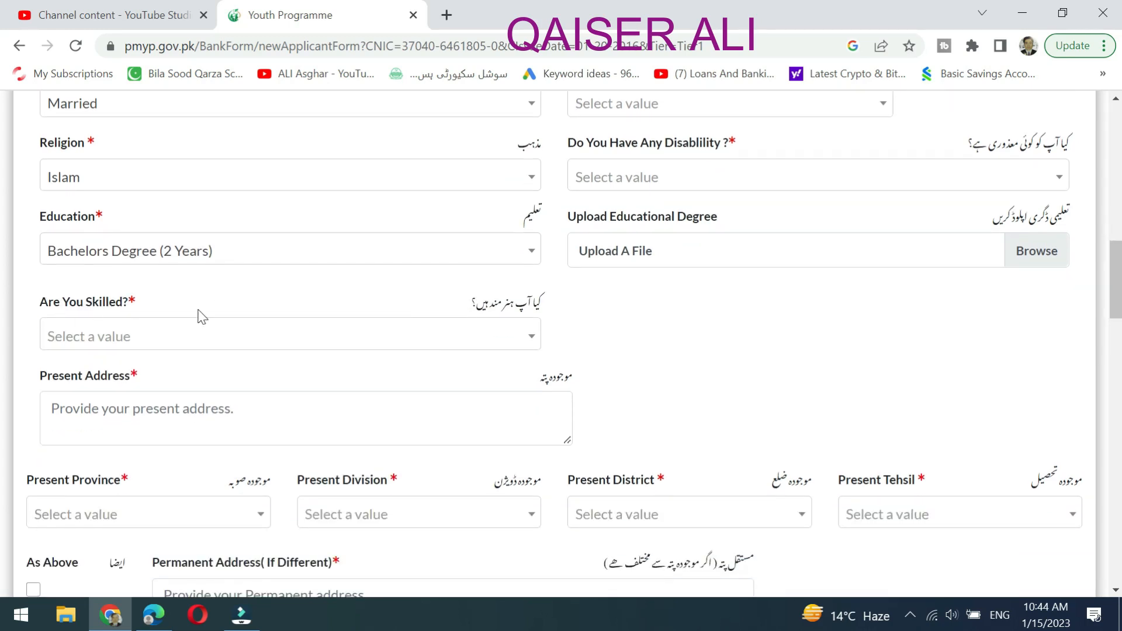
click(333, 342)
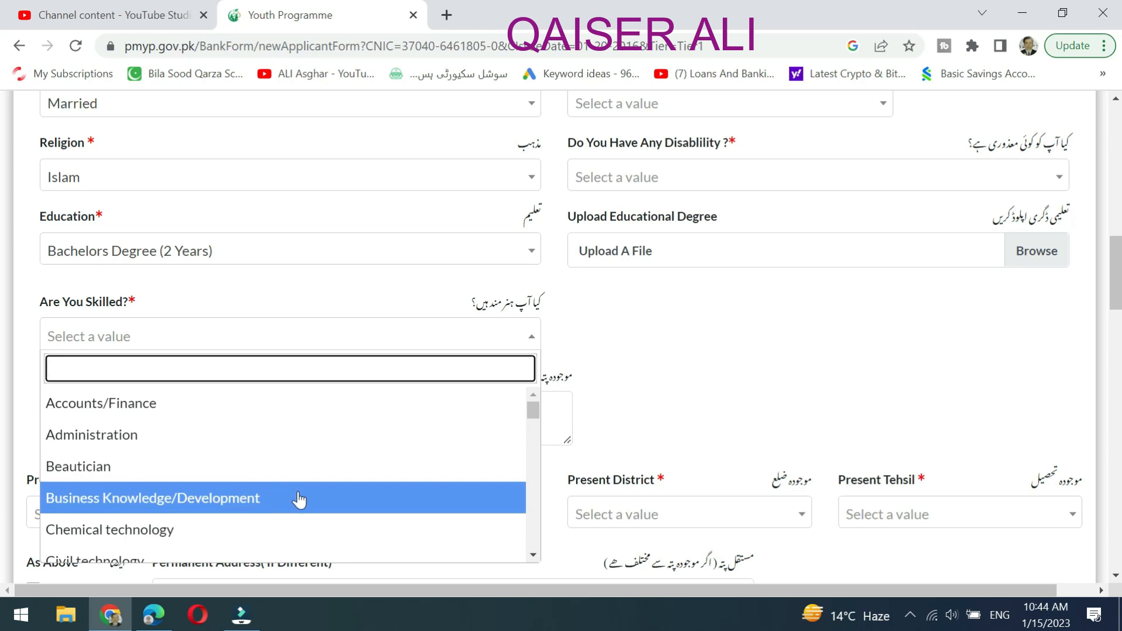
scroll(299, 500, down, 5)
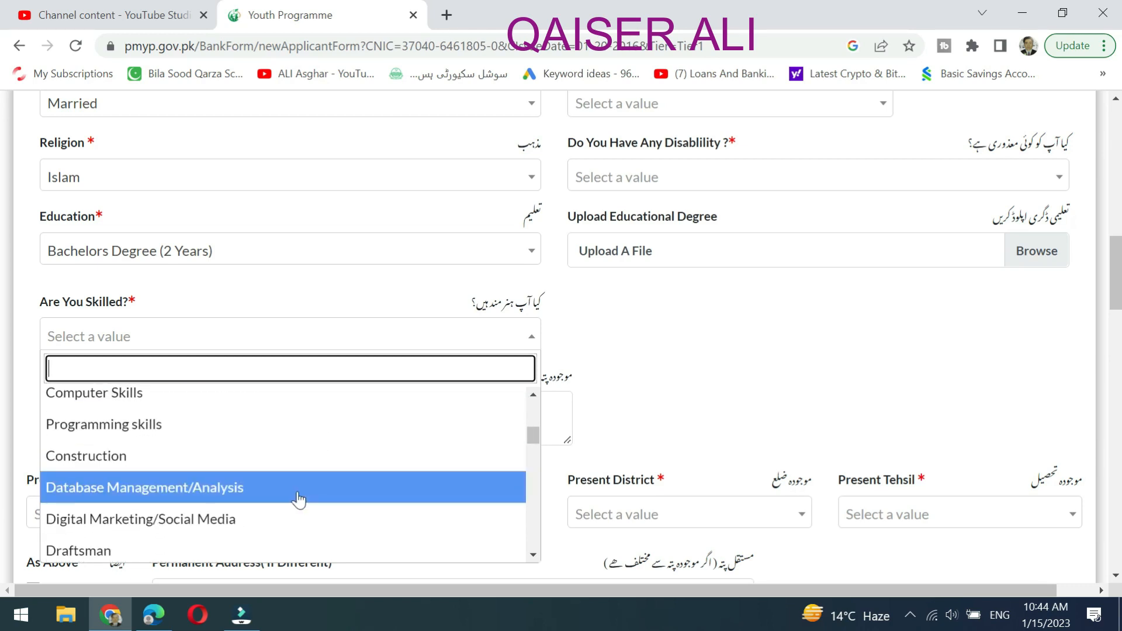
click(208, 397)
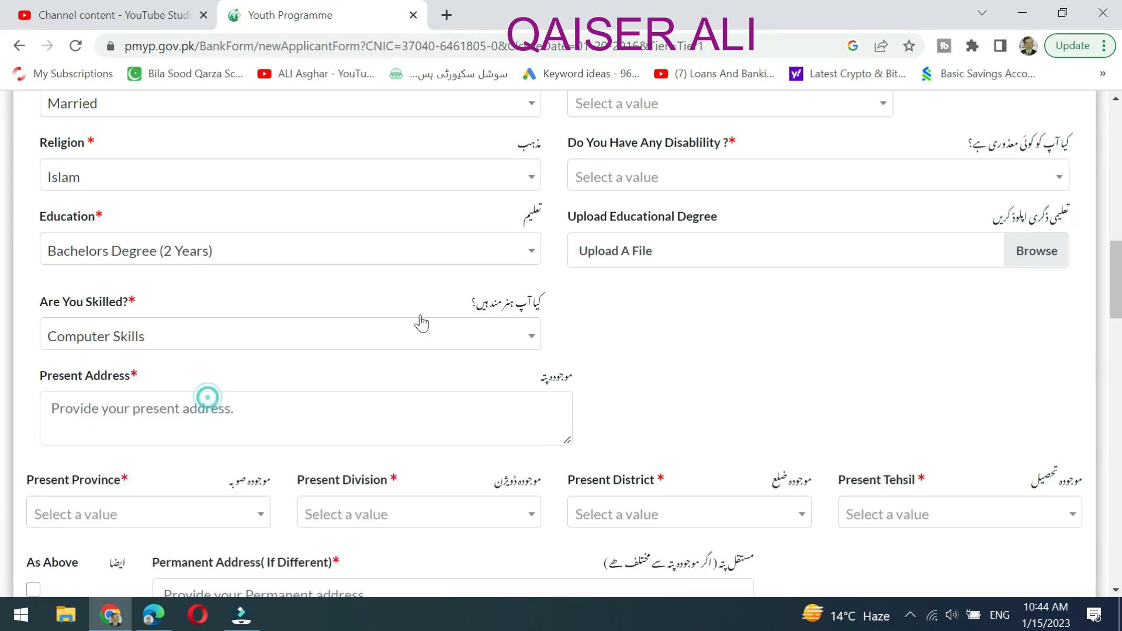
scroll(175, 312, down, 3)
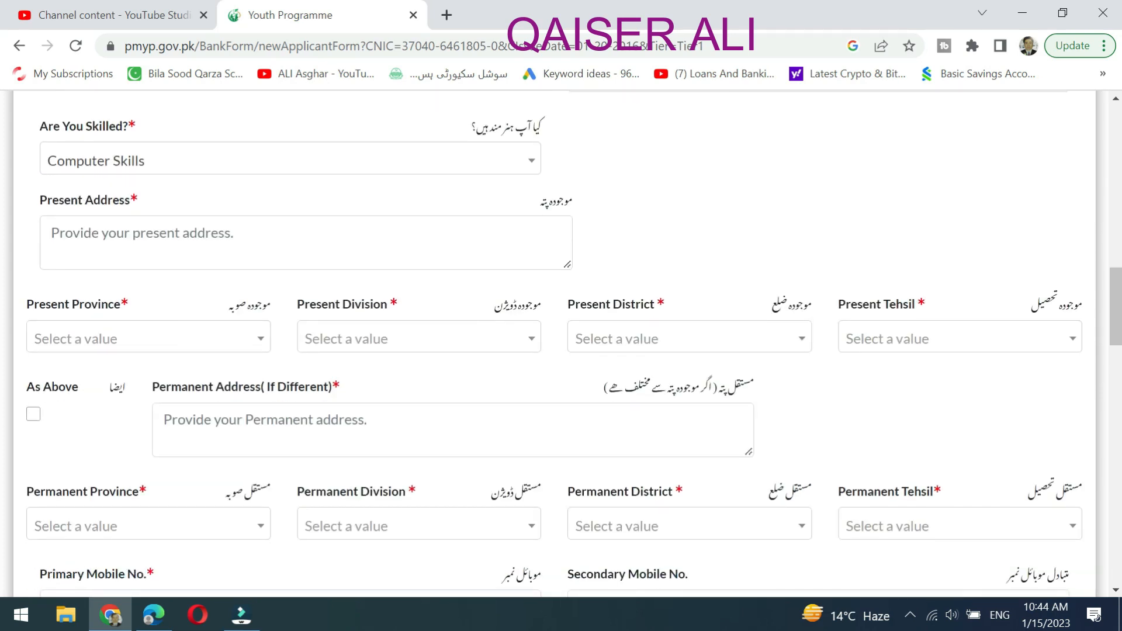
Select U MicroFinance Bank in the Select MFI/MFB dropdown.
scroll(724, 282, up, 15)
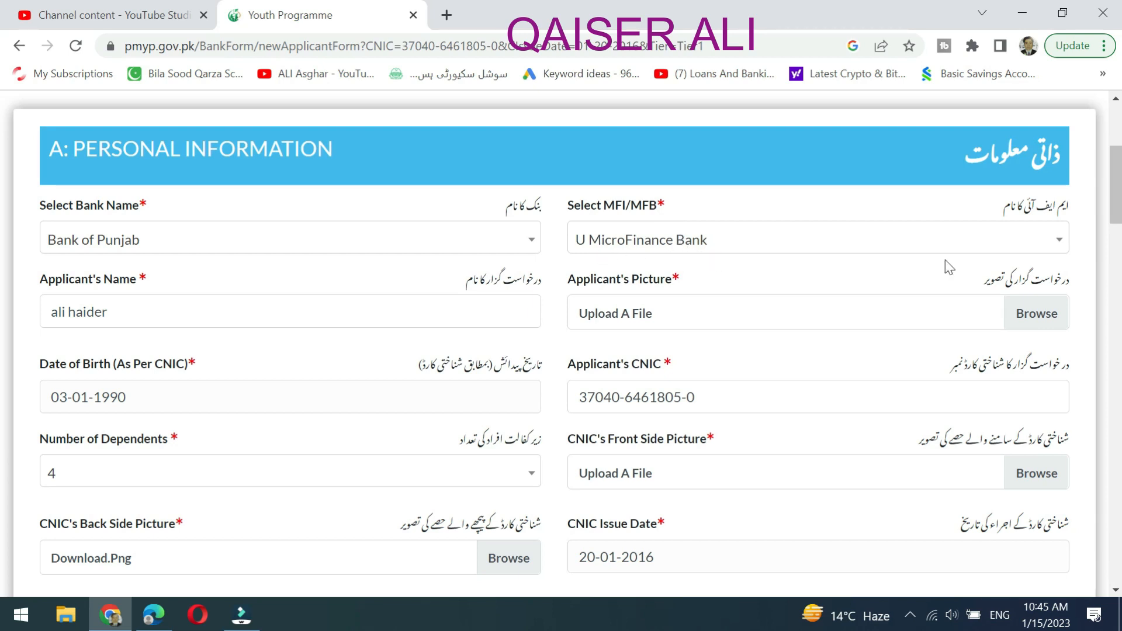
click(1025, 246)
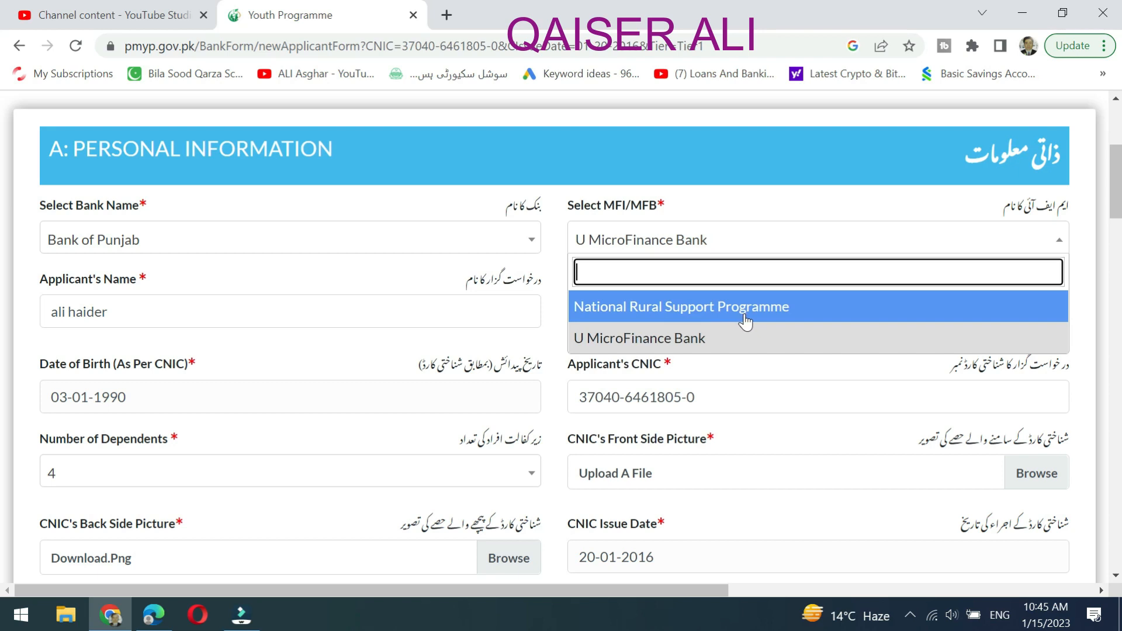
click(688, 338)
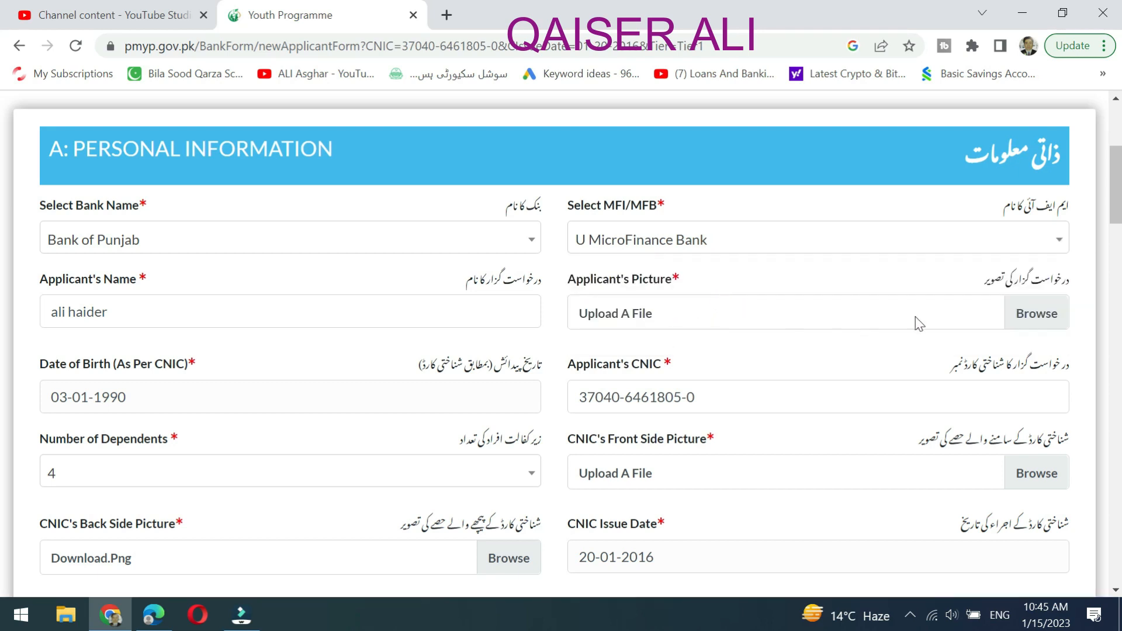
Attach the download image as the Applicant's Picture.
click(790, 310)
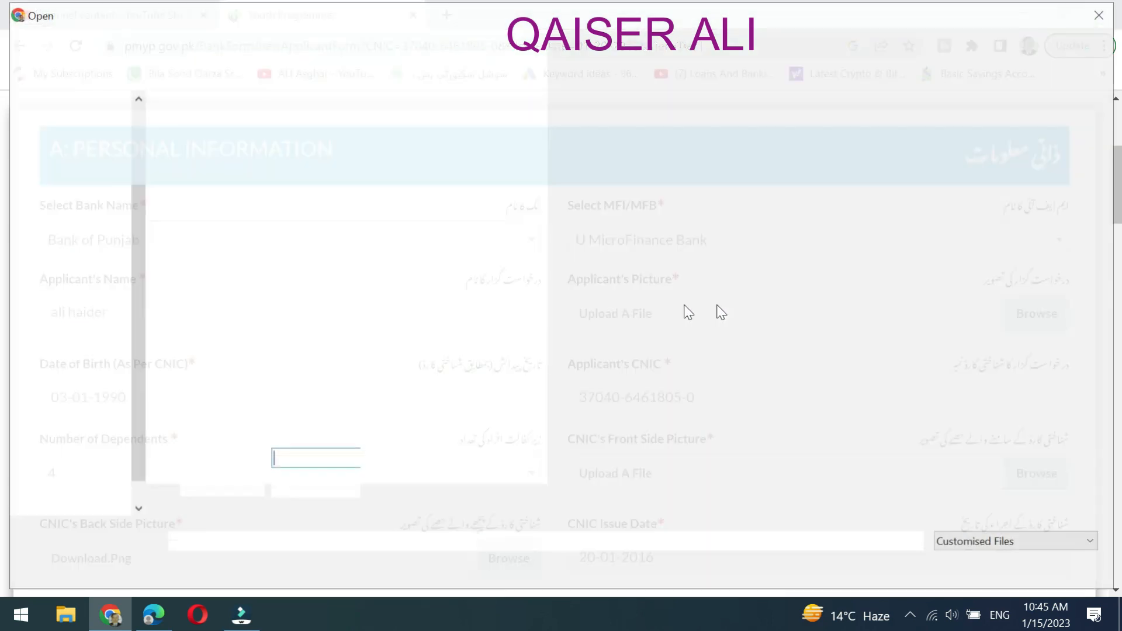
click(577, 350)
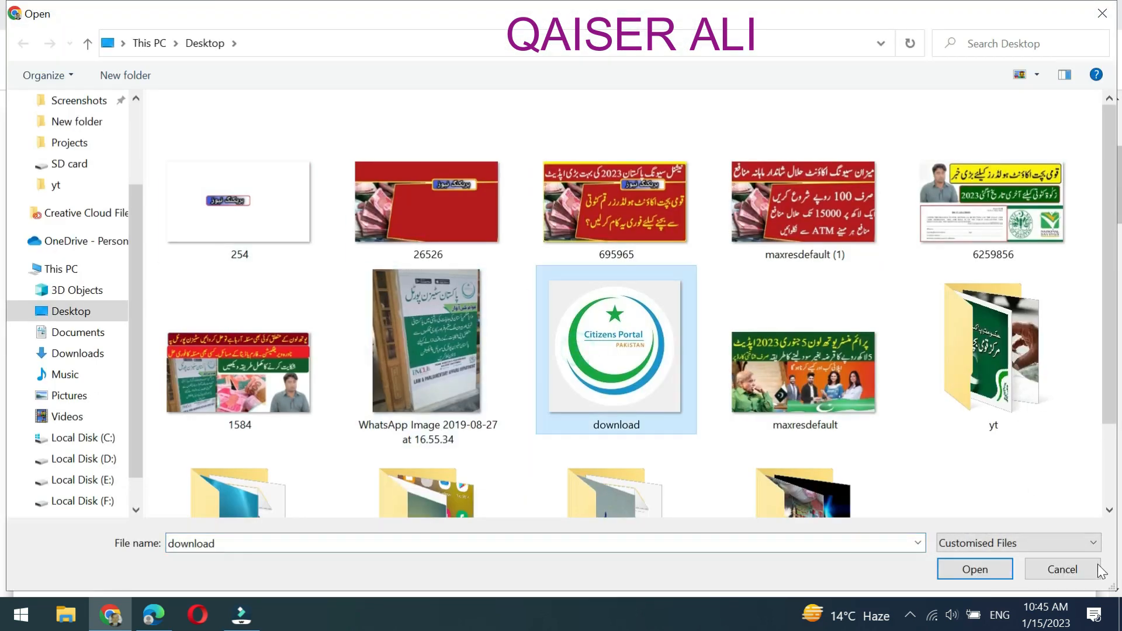
click(965, 571)
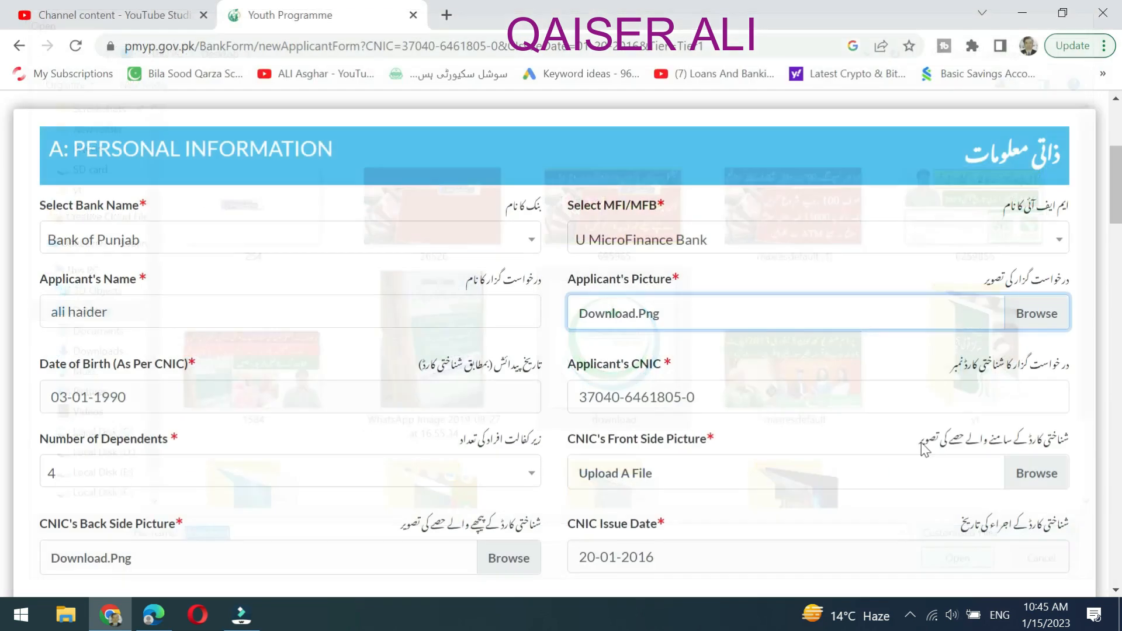
Attach the same download image as the CNIC's Front Side Picture.
scroll(808, 370, down, 1)
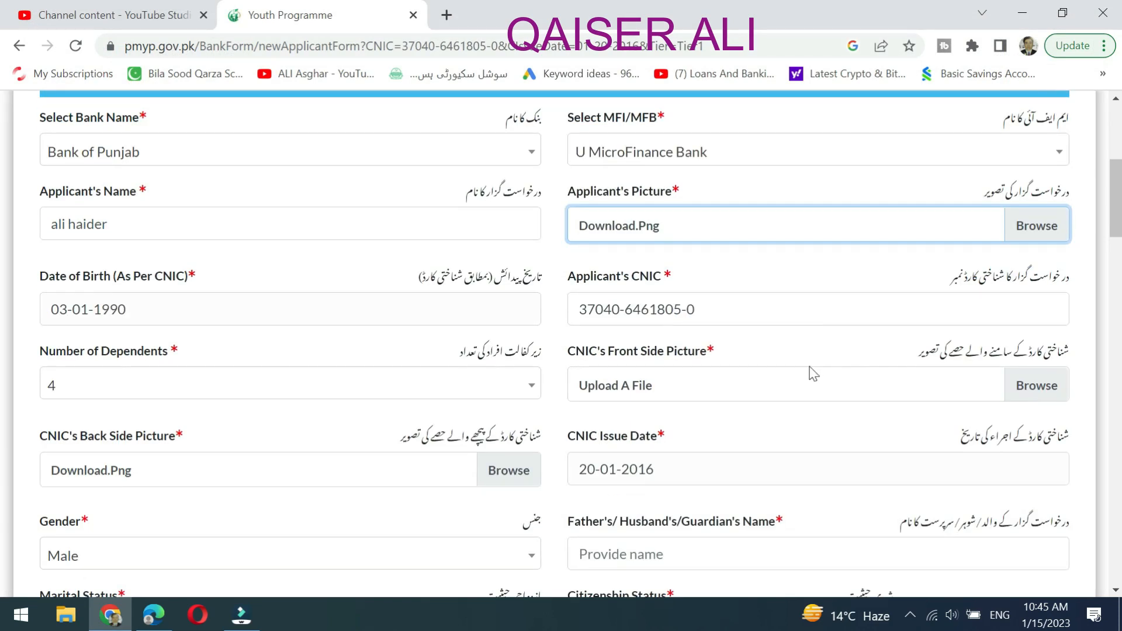
scroll(955, 384, down, 1)
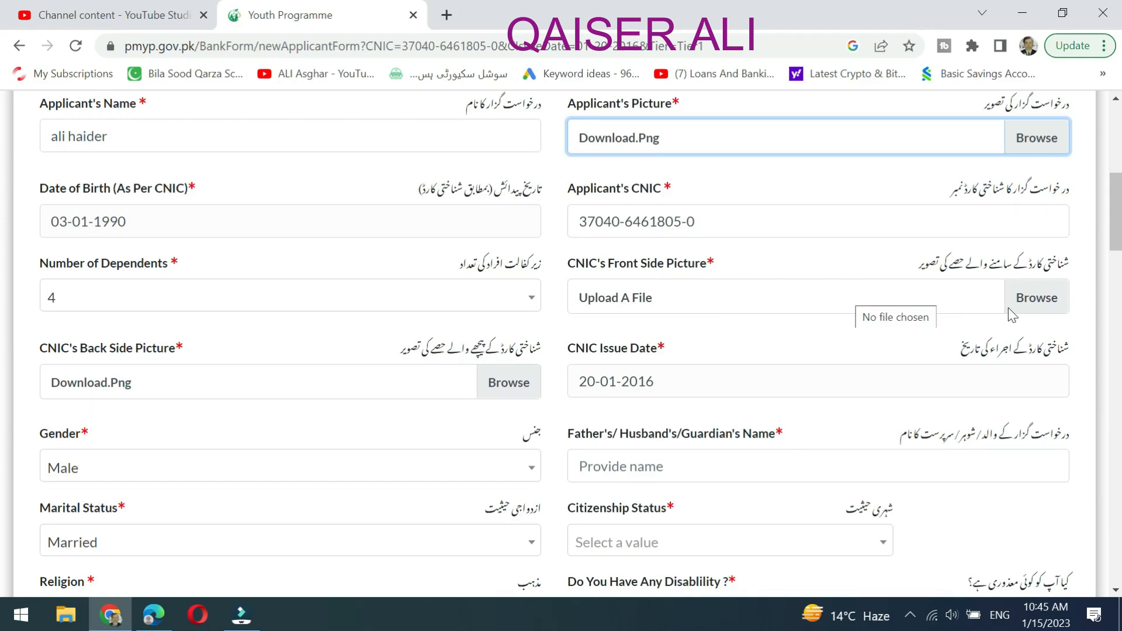
click(1035, 298)
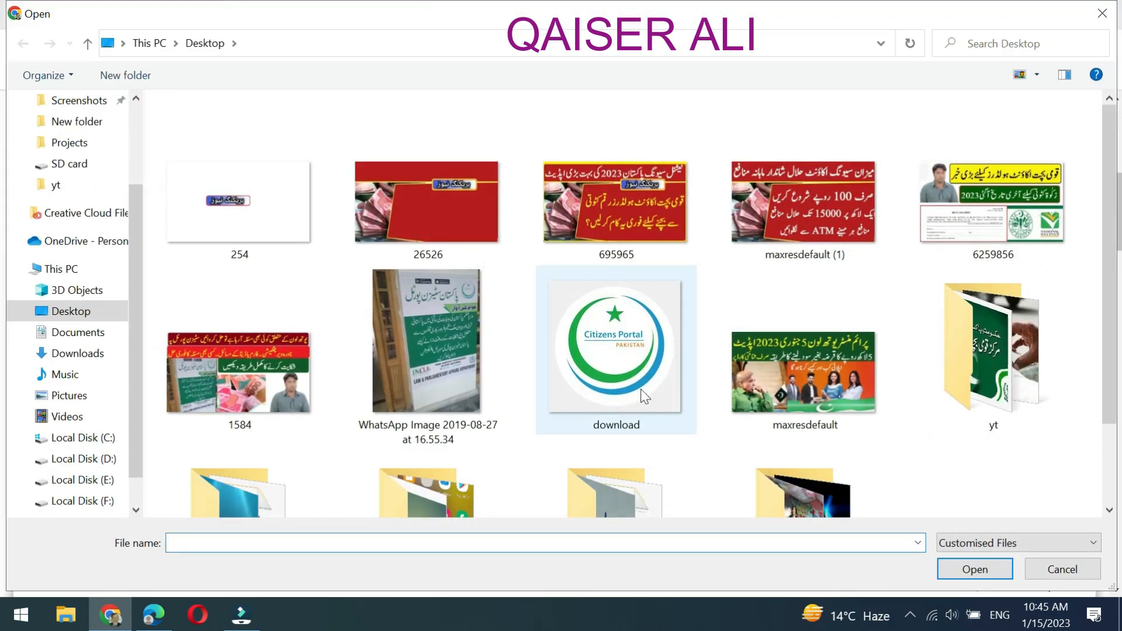
click(643, 393)
click(974, 568)
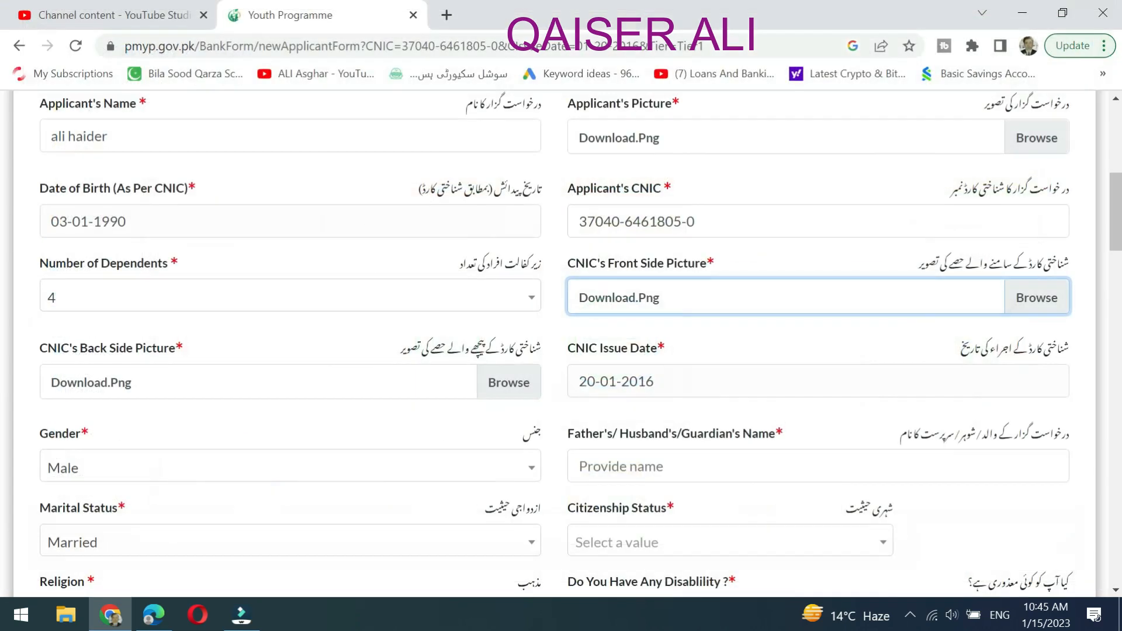
Set Citizenship Status to Resident.
scroll(989, 563, down, 2)
scroll(743, 358, down, 2)
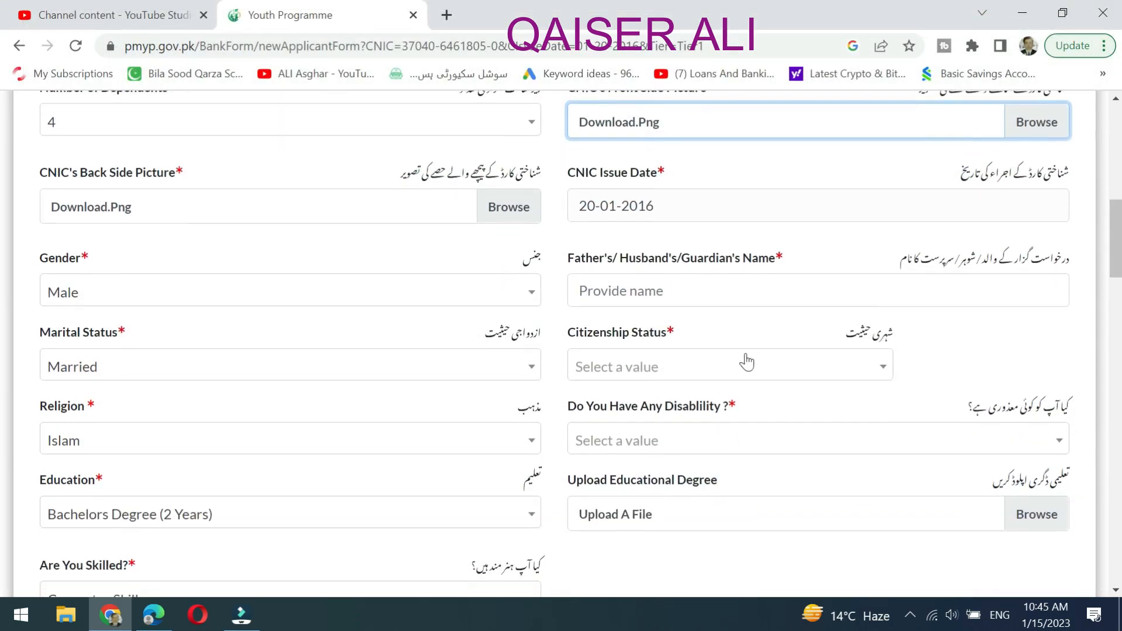
click(719, 281)
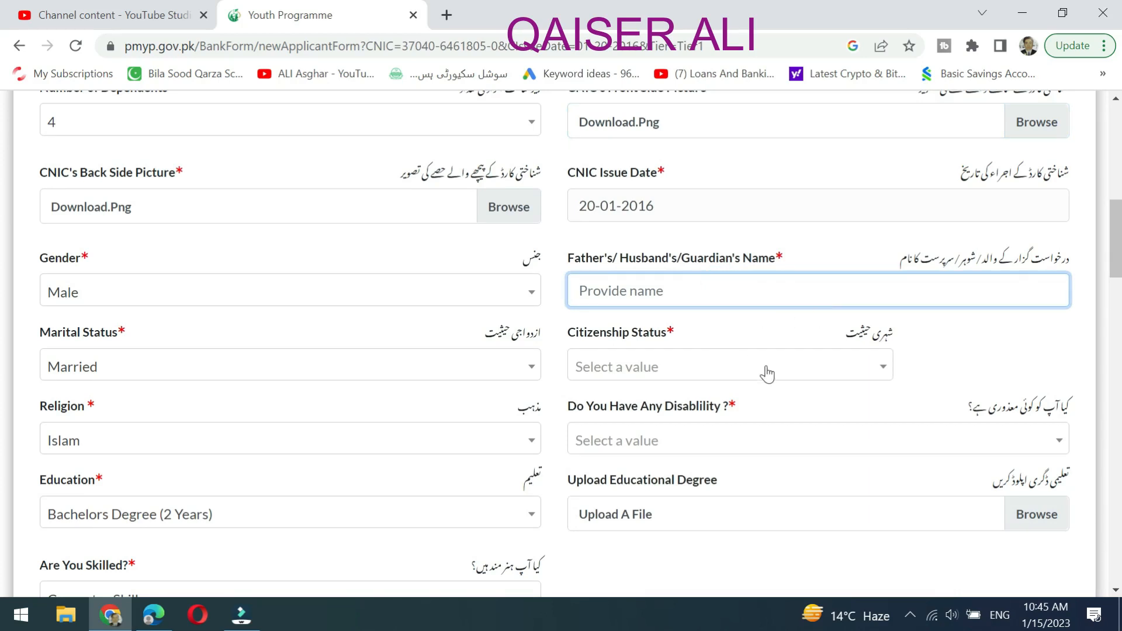
click(791, 375)
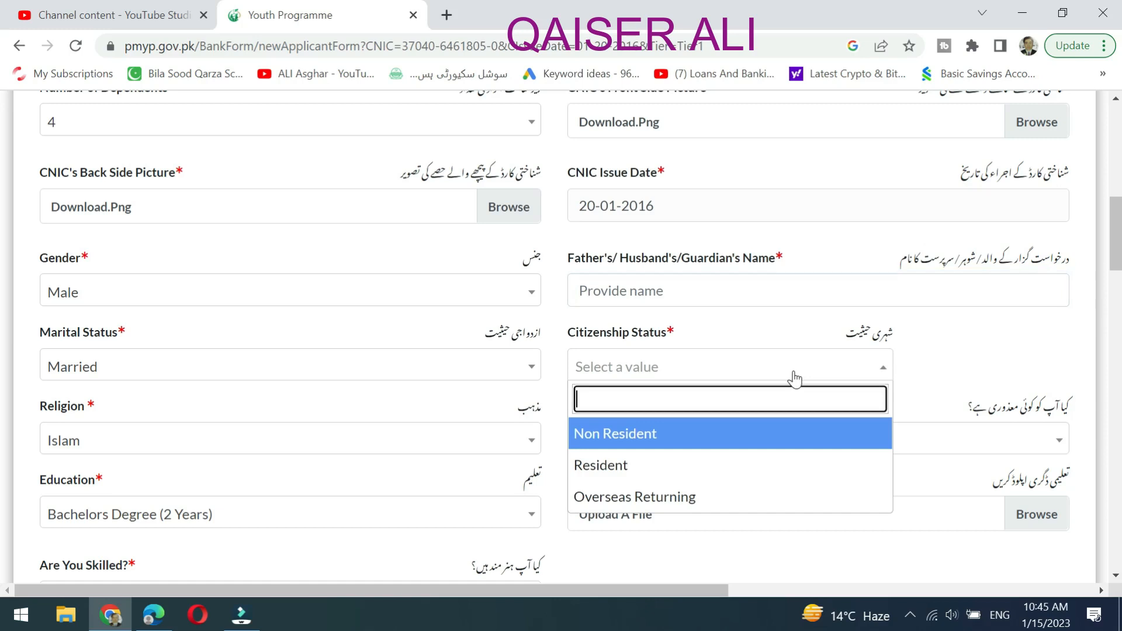
click(693, 468)
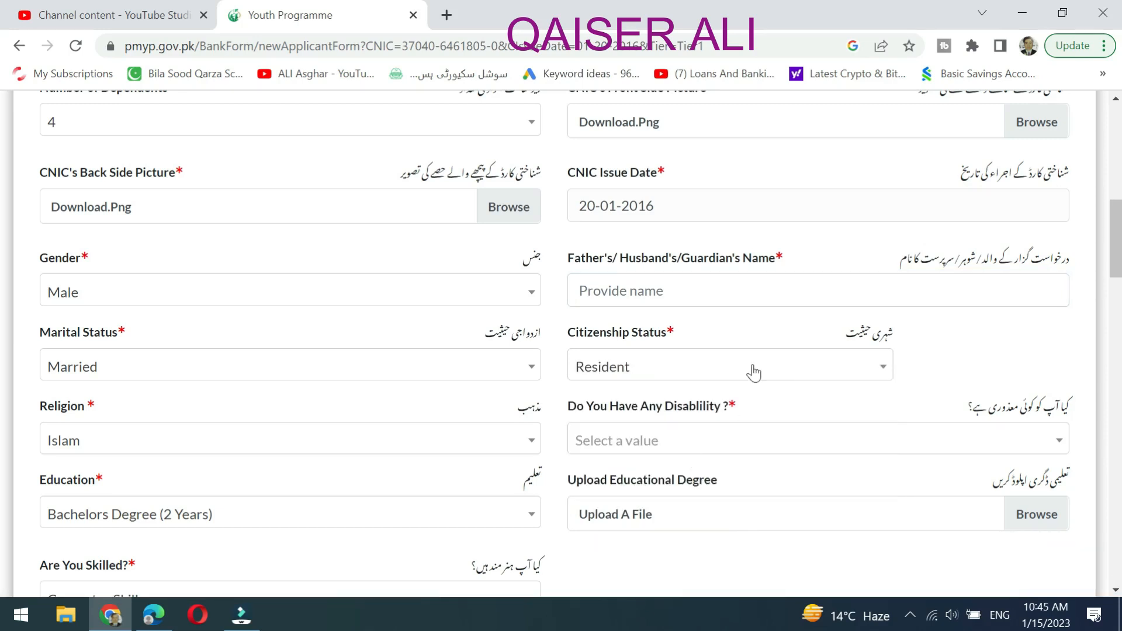
click(844, 380)
click(922, 371)
Answer No to the Do You Have Any Disability question.
click(919, 458)
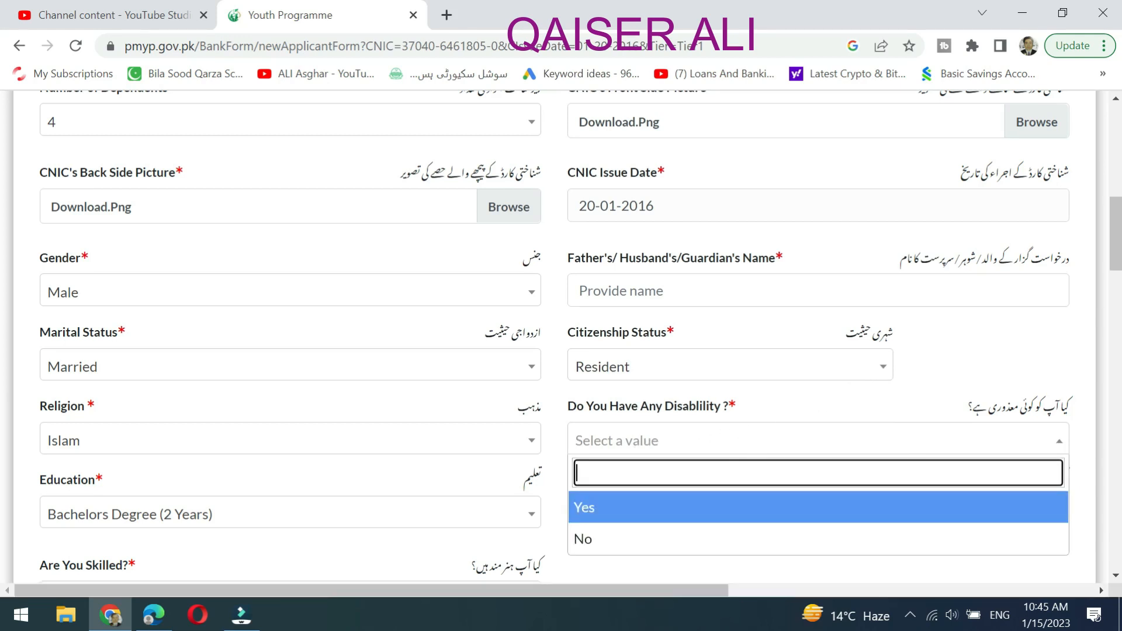
click(676, 536)
scroll(850, 389, down, 3)
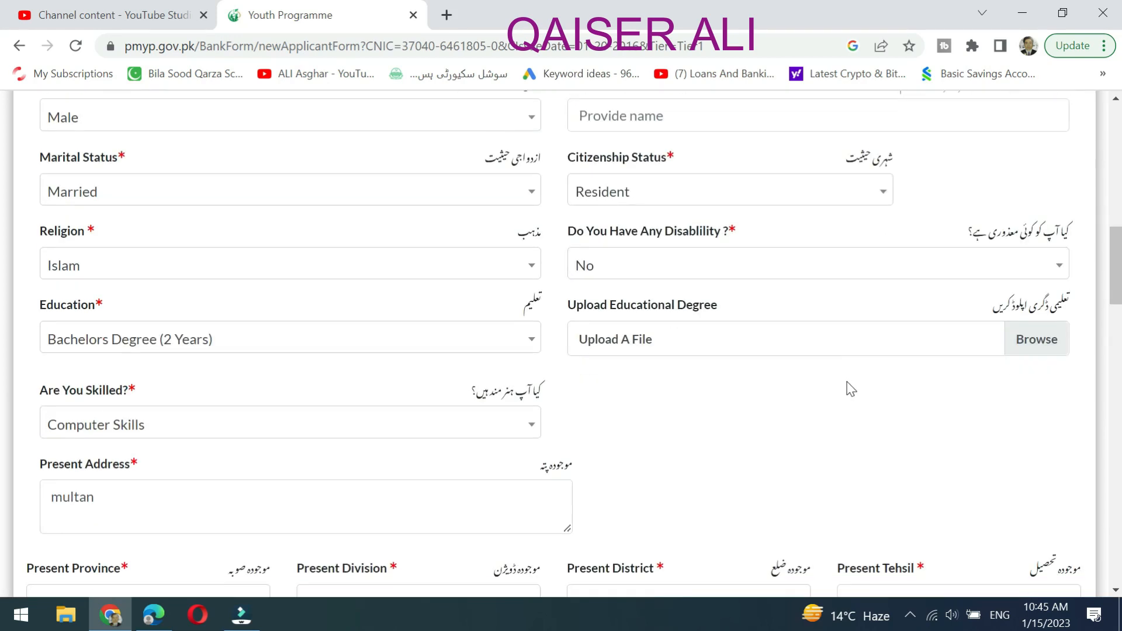
Attach the download image as the Educational Degree.
click(1040, 342)
click(615, 345)
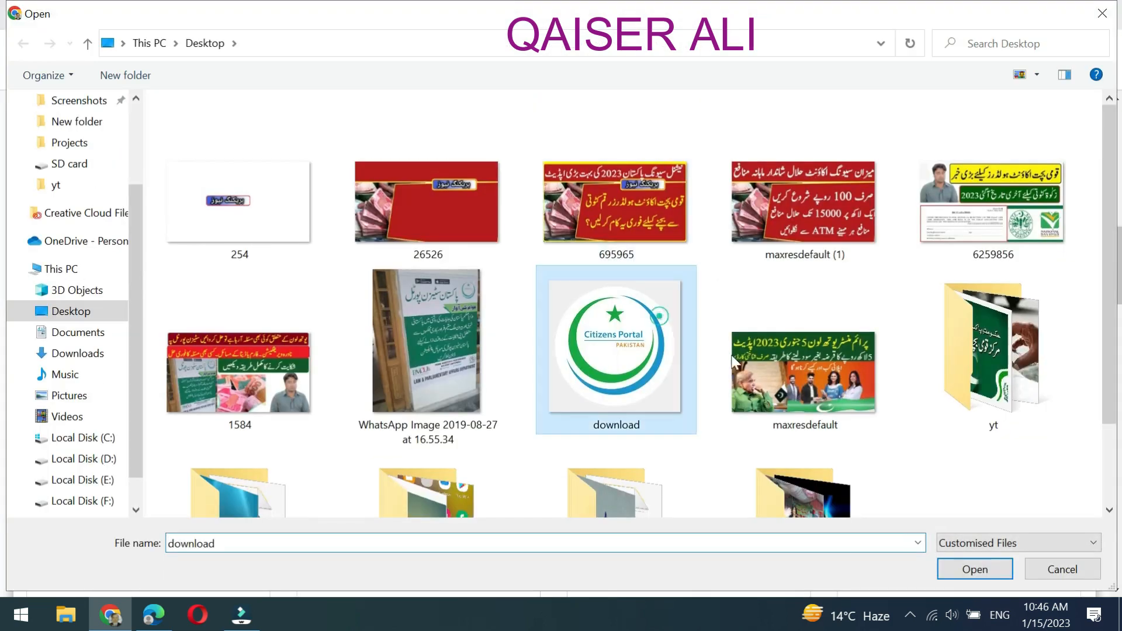
click(973, 569)
Fill in the father's/husband's/guardian's name.
scroll(901, 370, down, 3)
scroll(898, 368, up, 5)
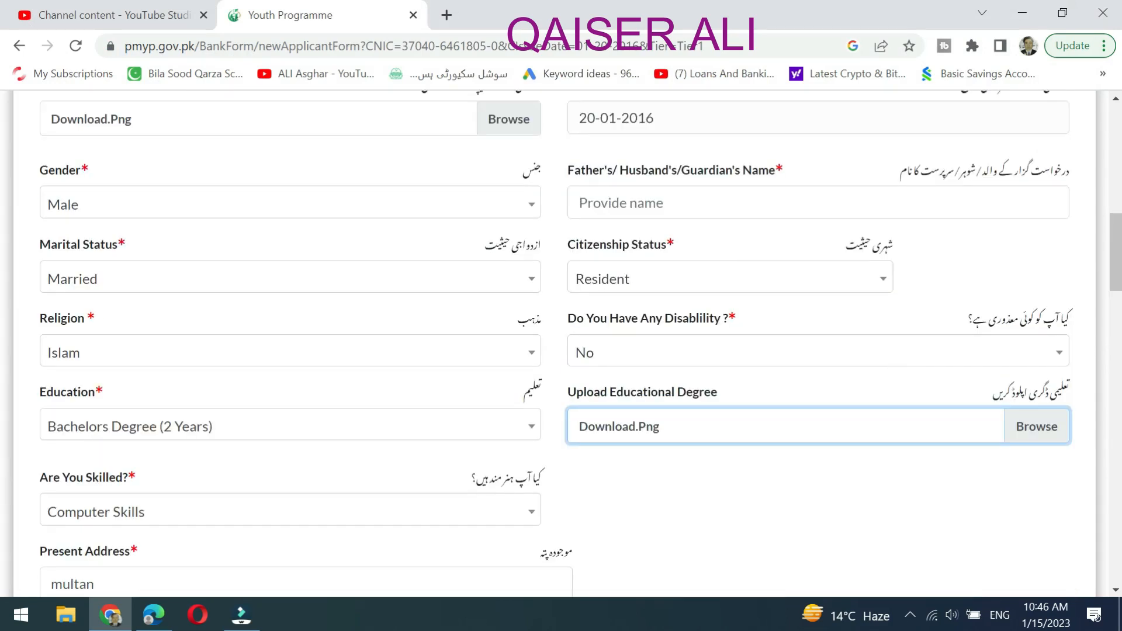
click(732, 201)
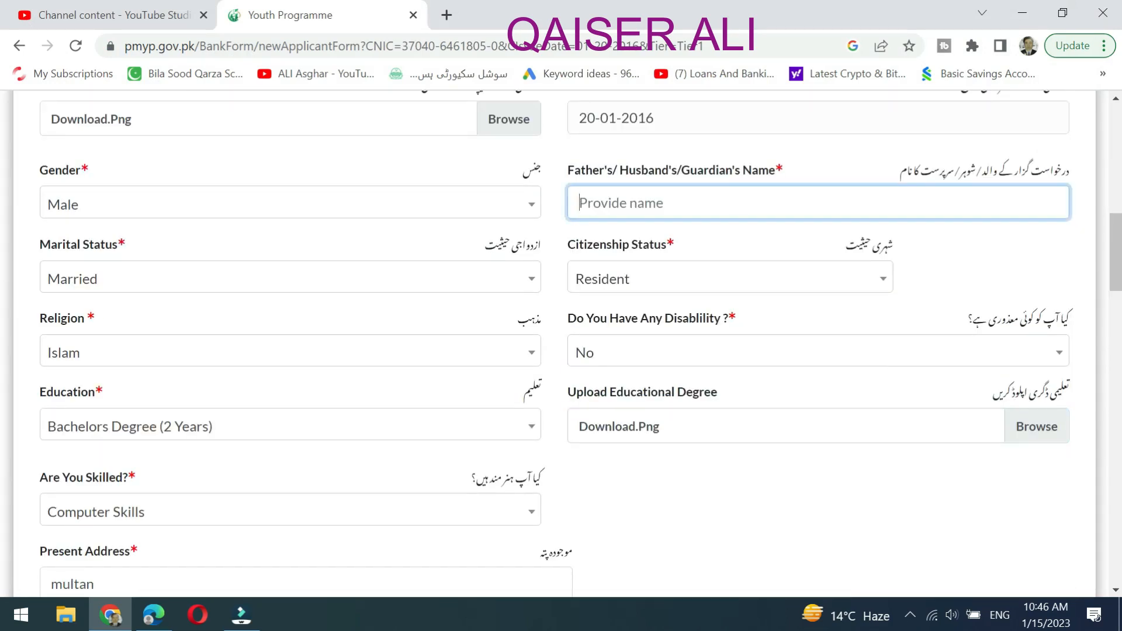
text(Rz)
click(831, 471)
scroll(837, 461, down, 4)
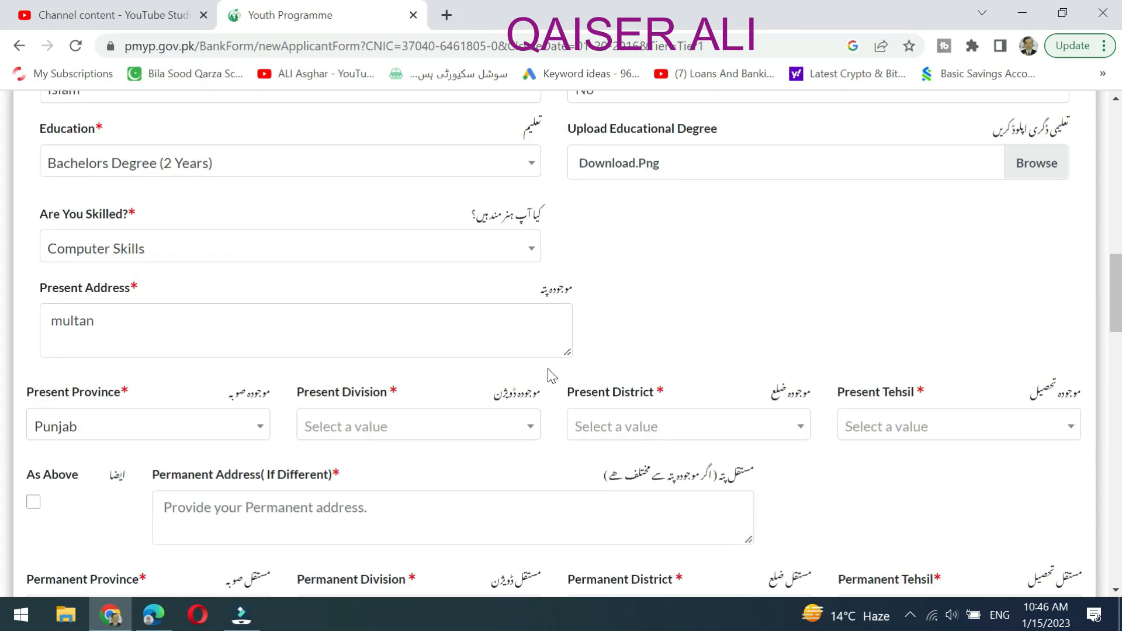
click(386, 425)
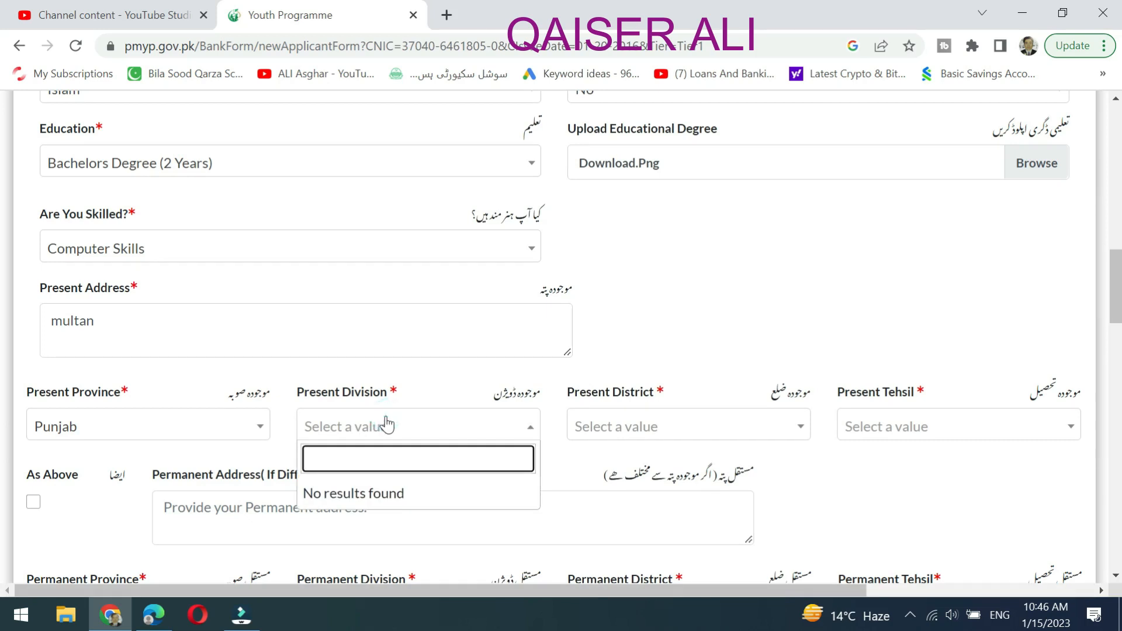
click(762, 274)
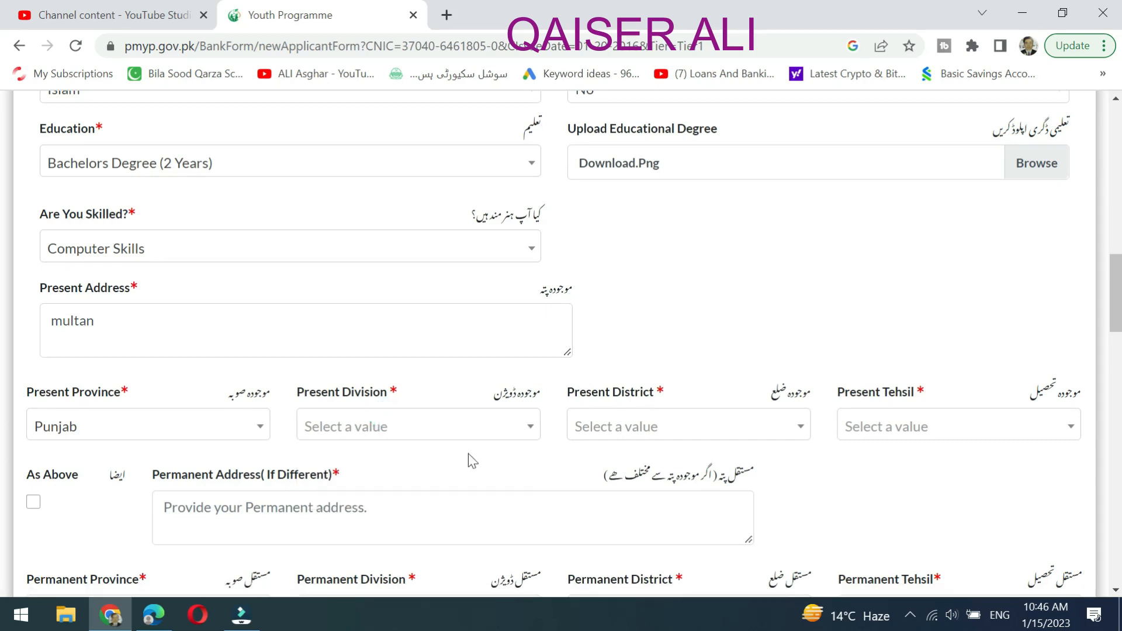
scroll(757, 339, down, 3)
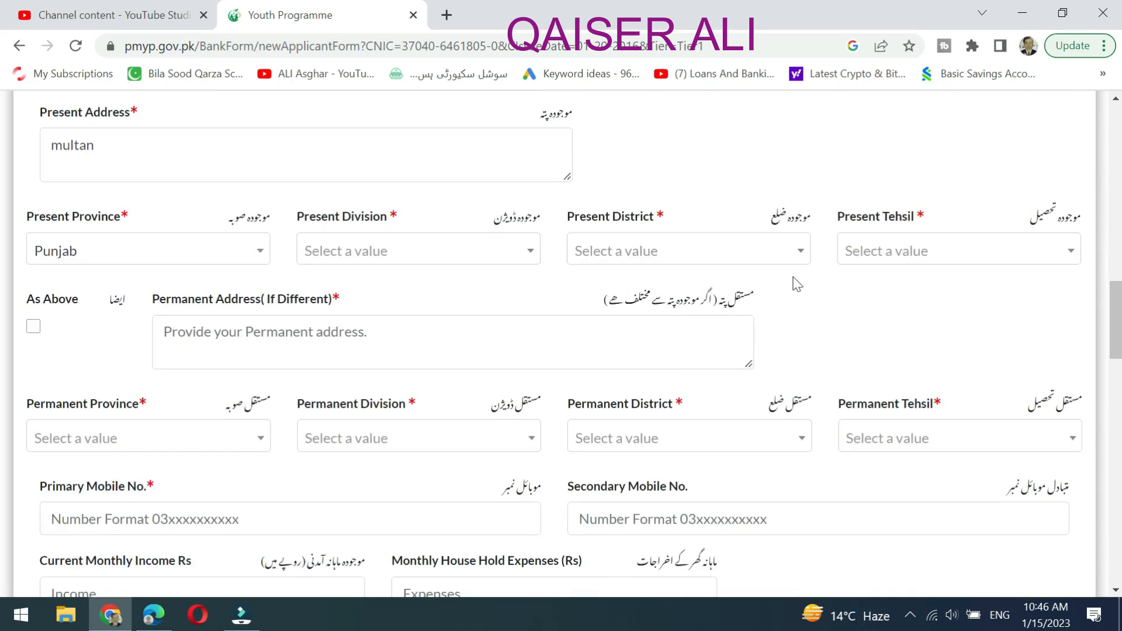
click(793, 263)
click(979, 177)
click(1046, 253)
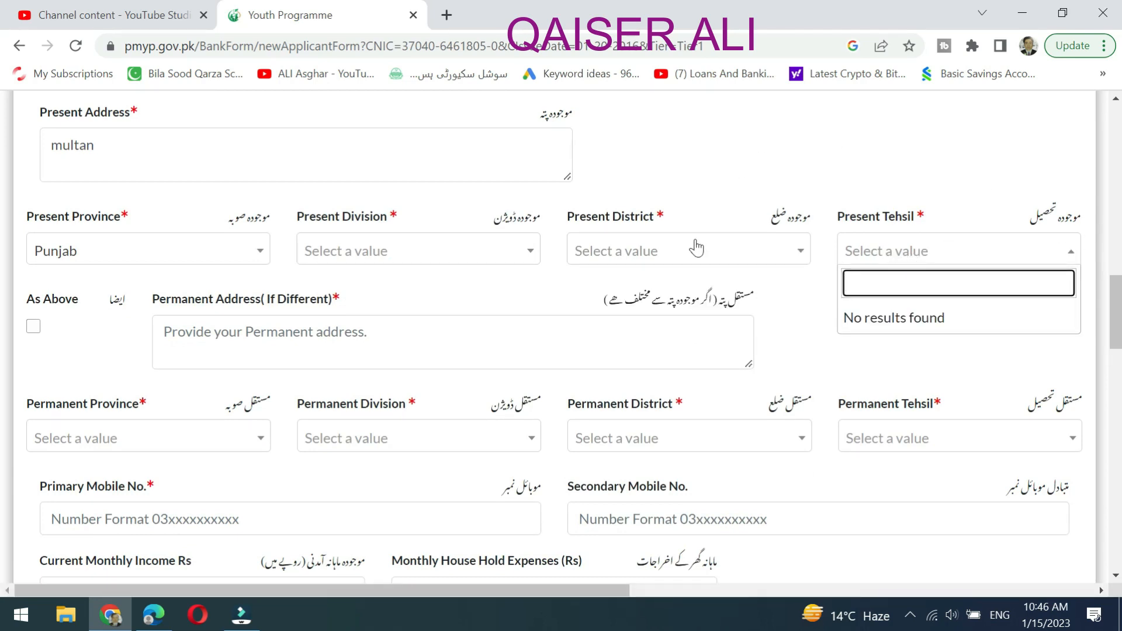
click(707, 157)
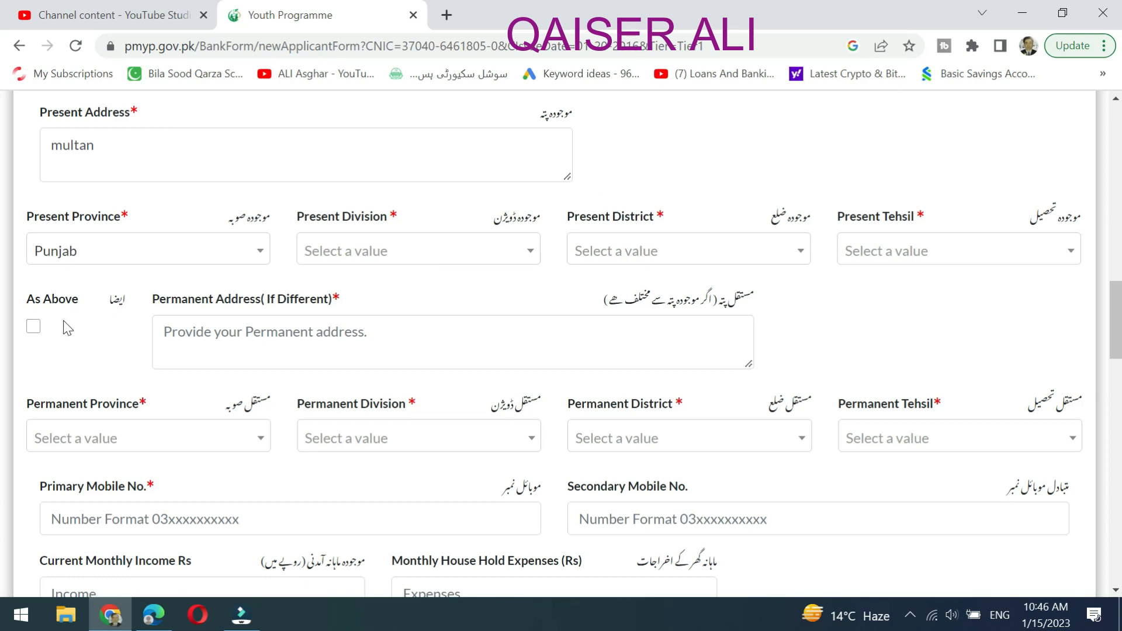
scroll(68, 328, up, 3)
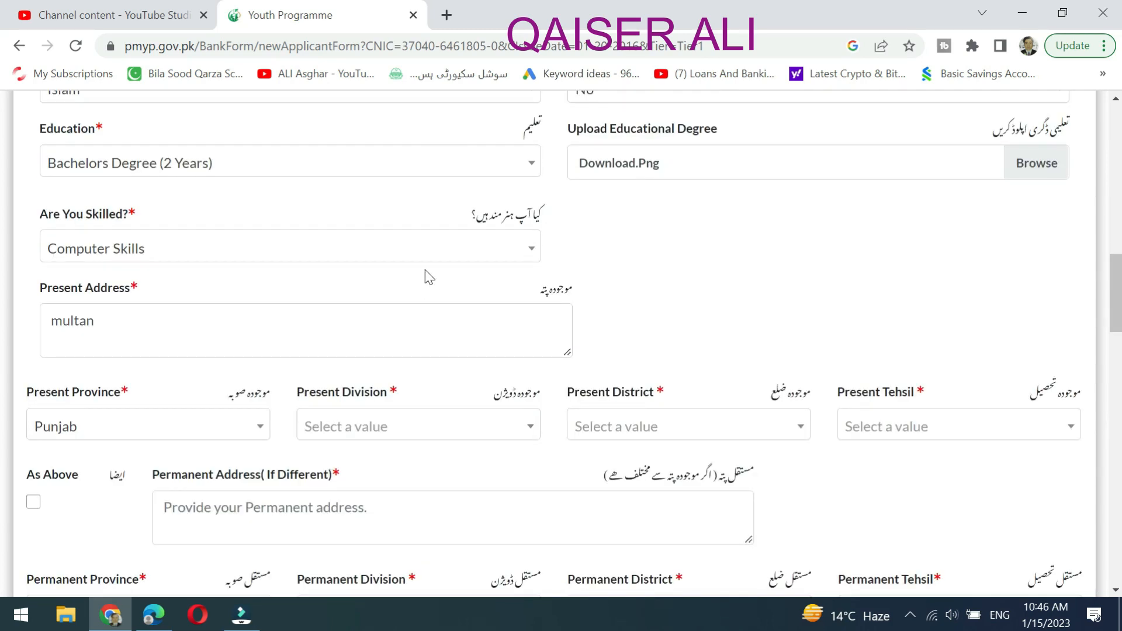
scroll(432, 279, down, 5)
scroll(681, 318, up, 10)
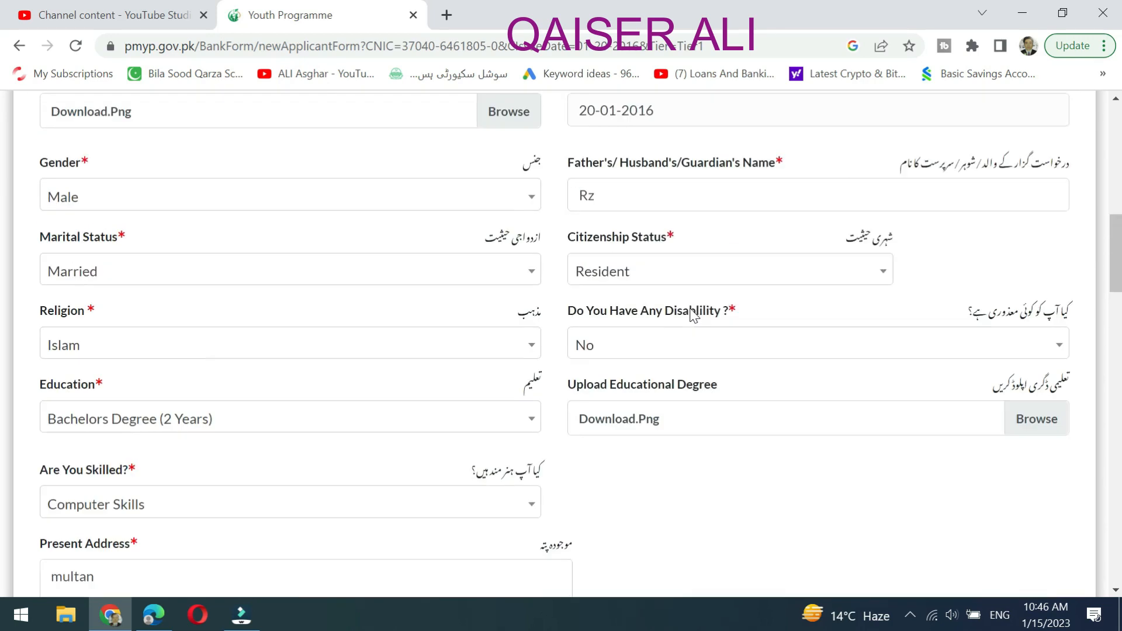
scroll(694, 315, up, 11)
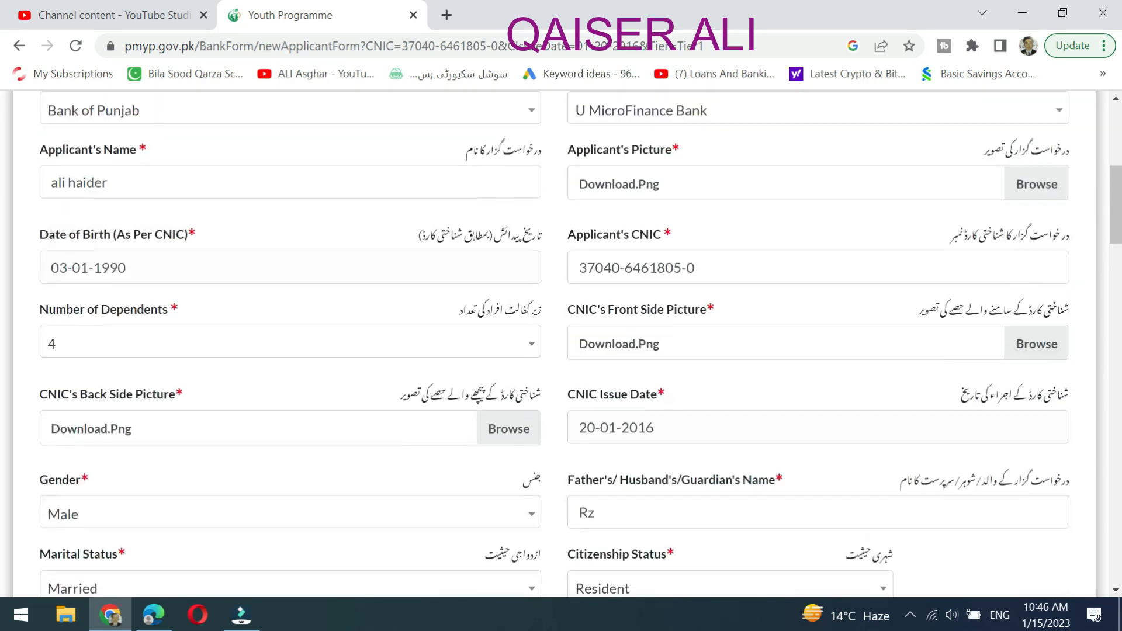
scroll(915, 334, down, 18)
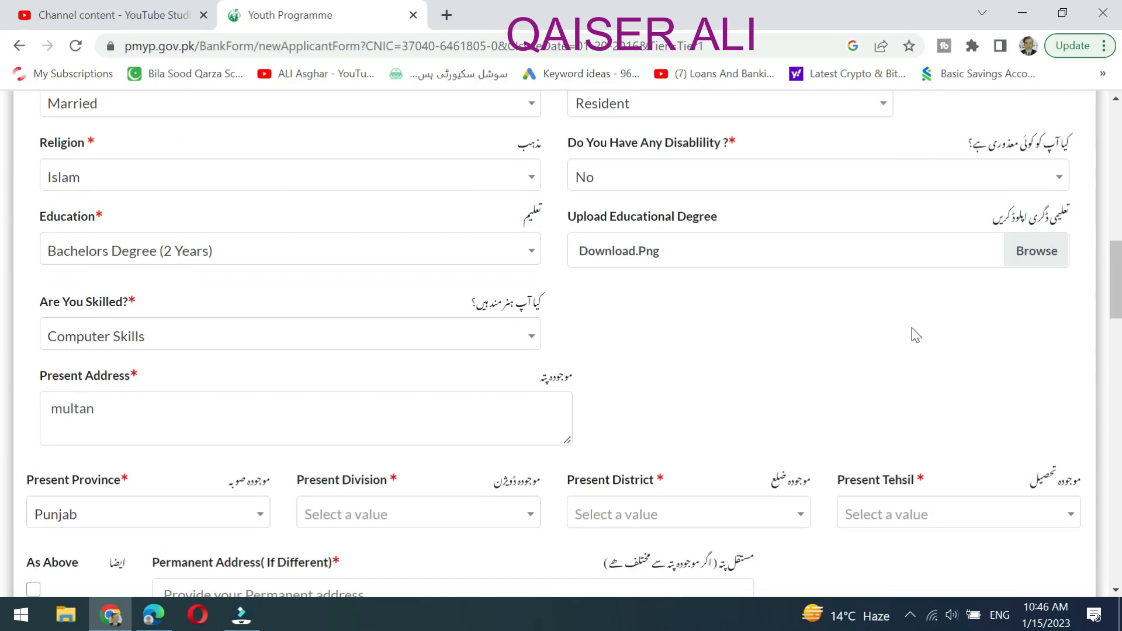
scroll(916, 335, down, 1)
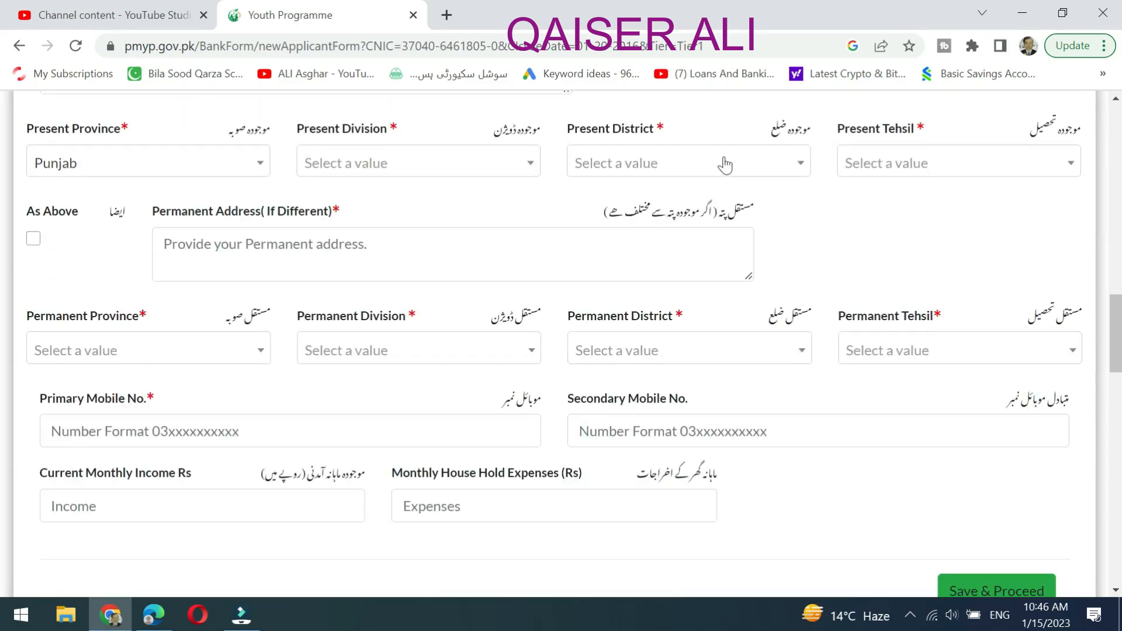
Set Present Division to Multan.
click(447, 163)
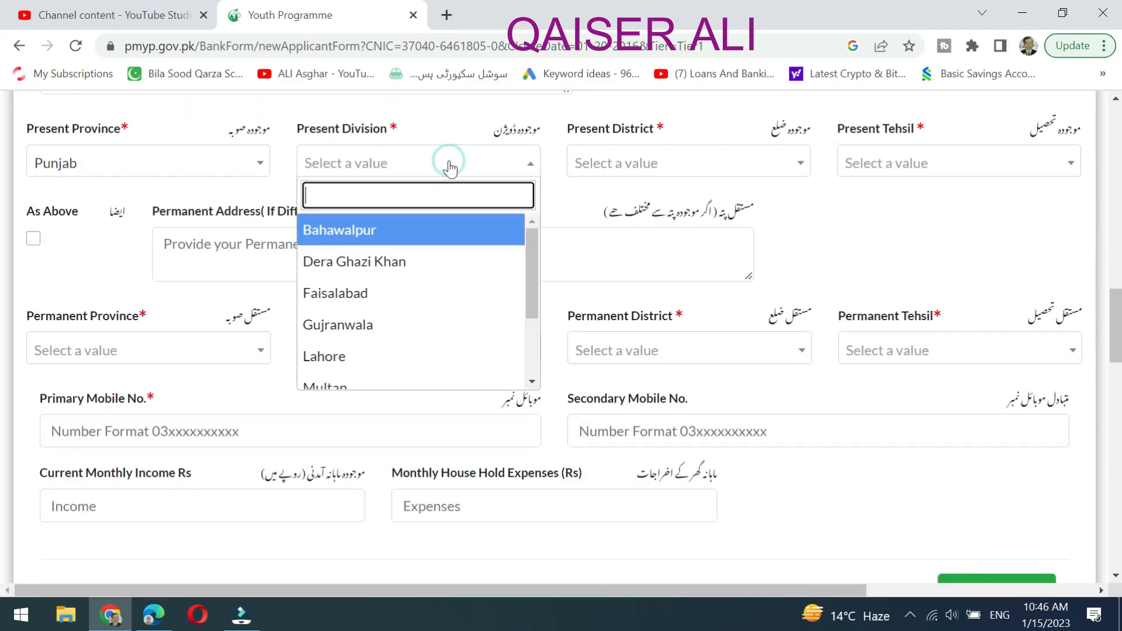
scroll(402, 290, down, 2)
click(394, 277)
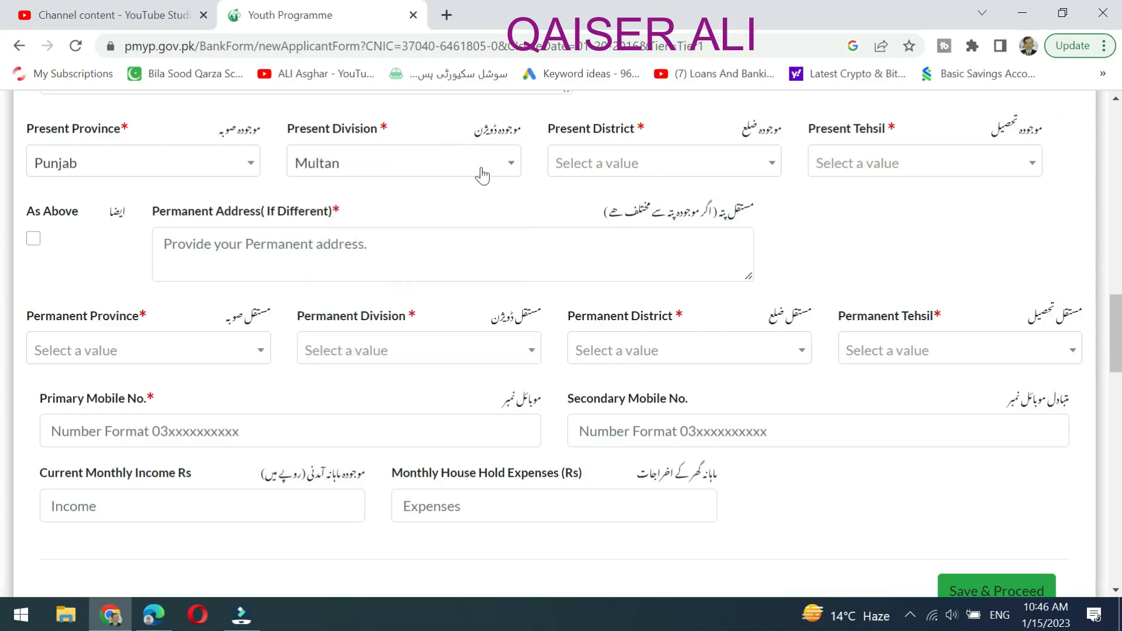
Check the empty Present District and Tehsil lists, then bring up the Permanent Province list.
click(613, 166)
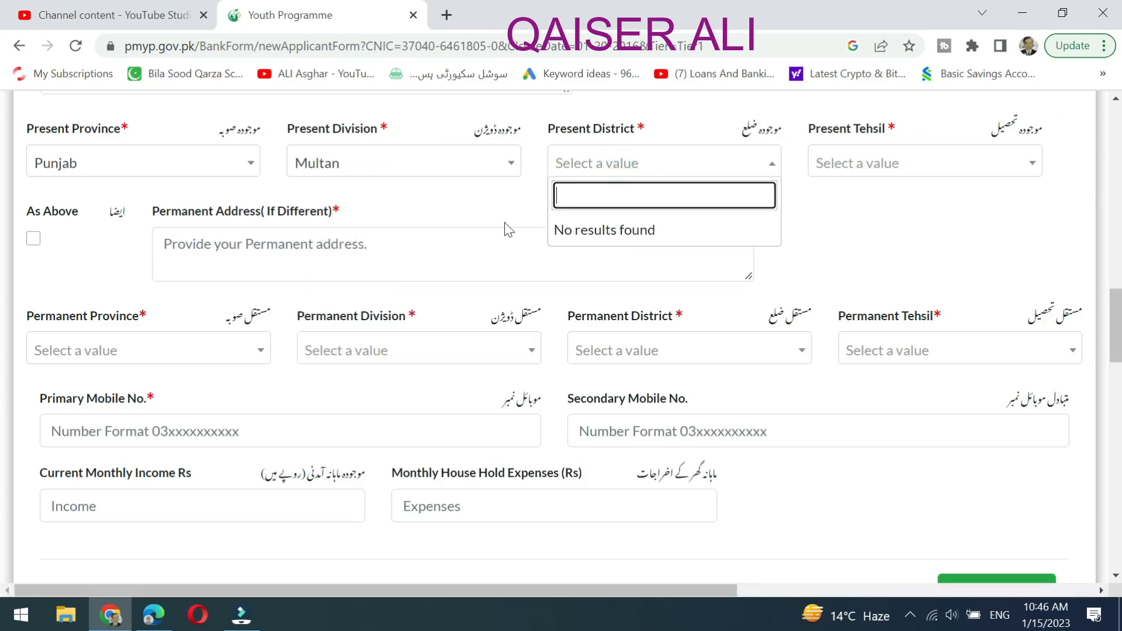
click(491, 204)
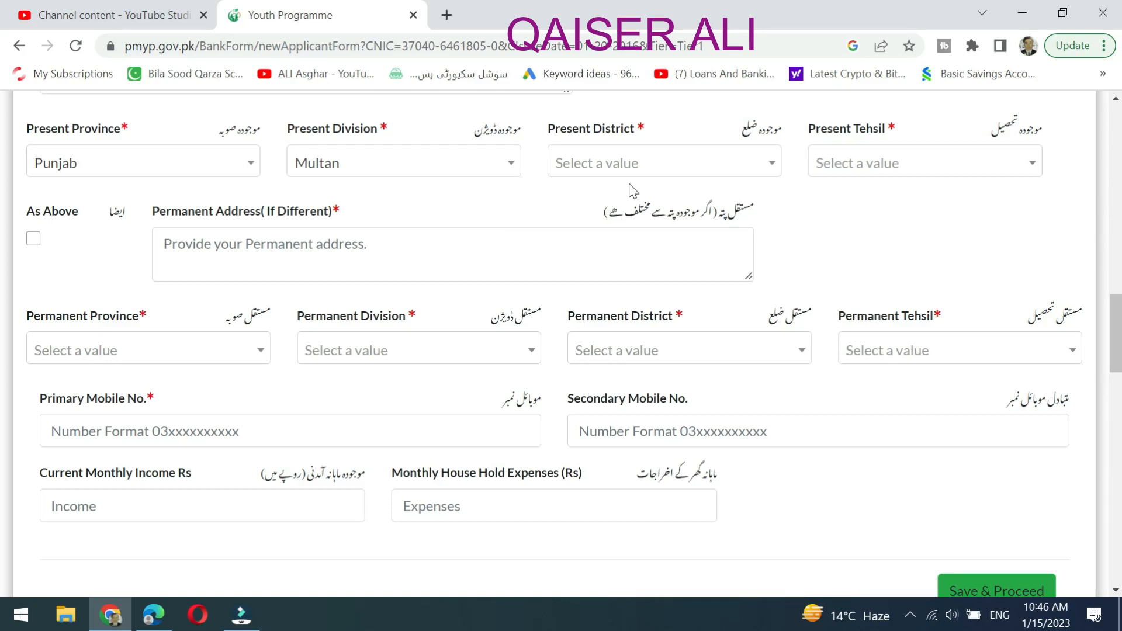
click(744, 163)
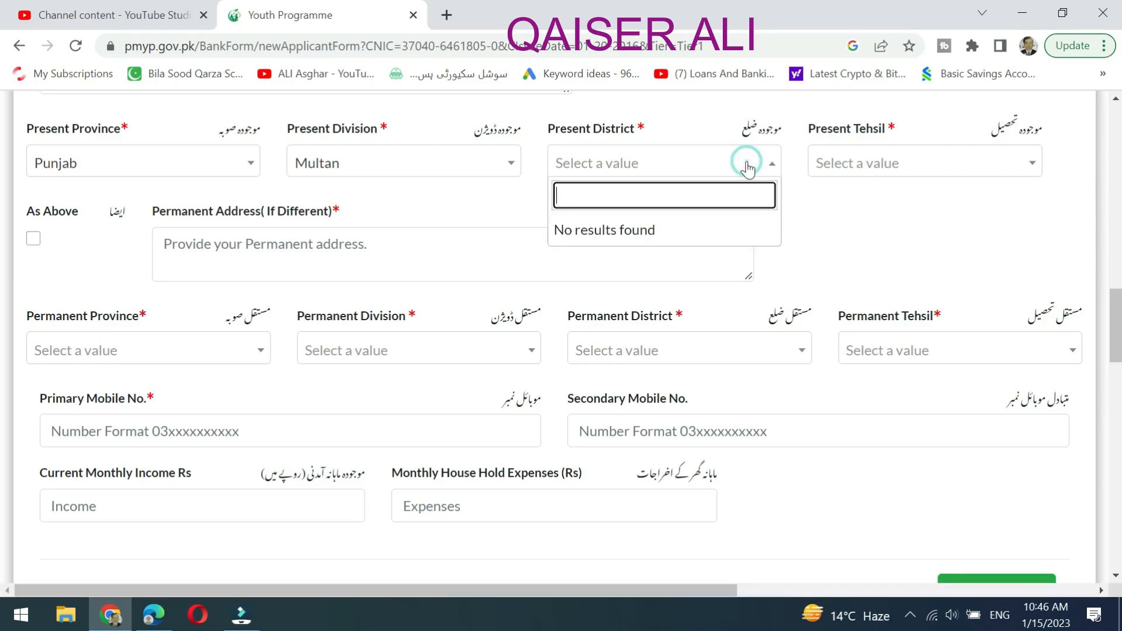
click(476, 204)
click(1020, 175)
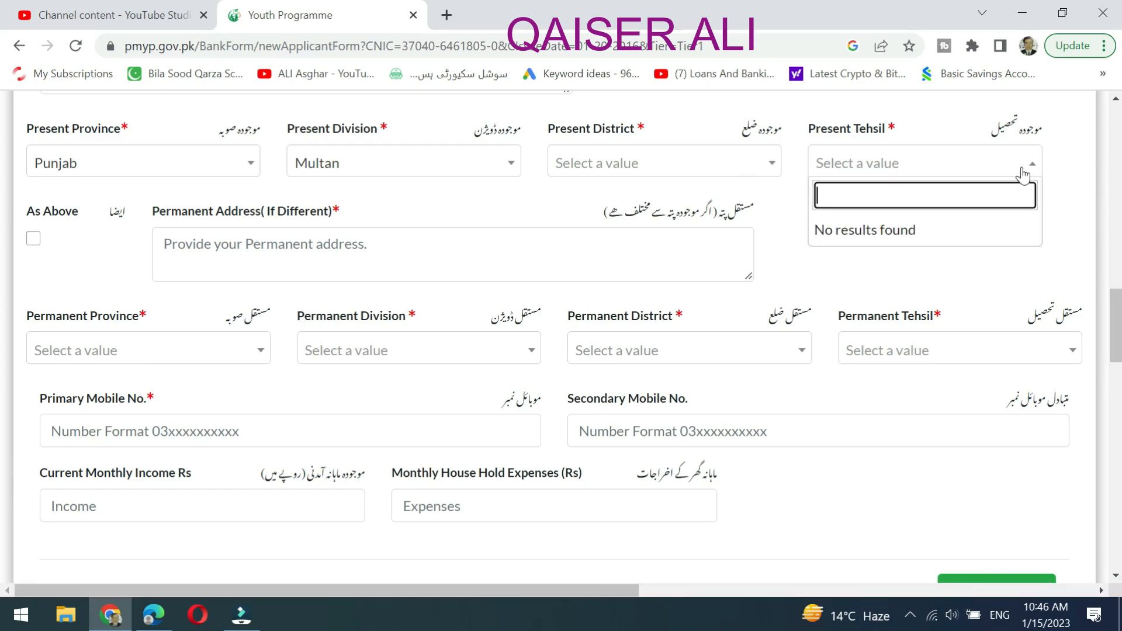
click(433, 203)
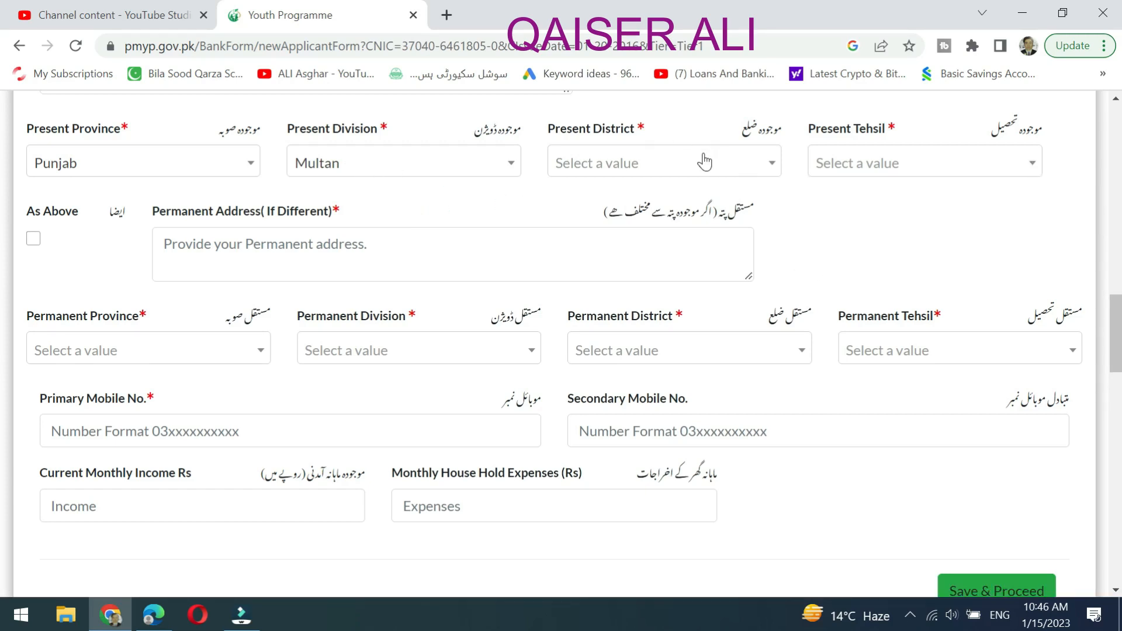
click(770, 170)
click(490, 197)
click(865, 170)
click(450, 194)
click(193, 348)
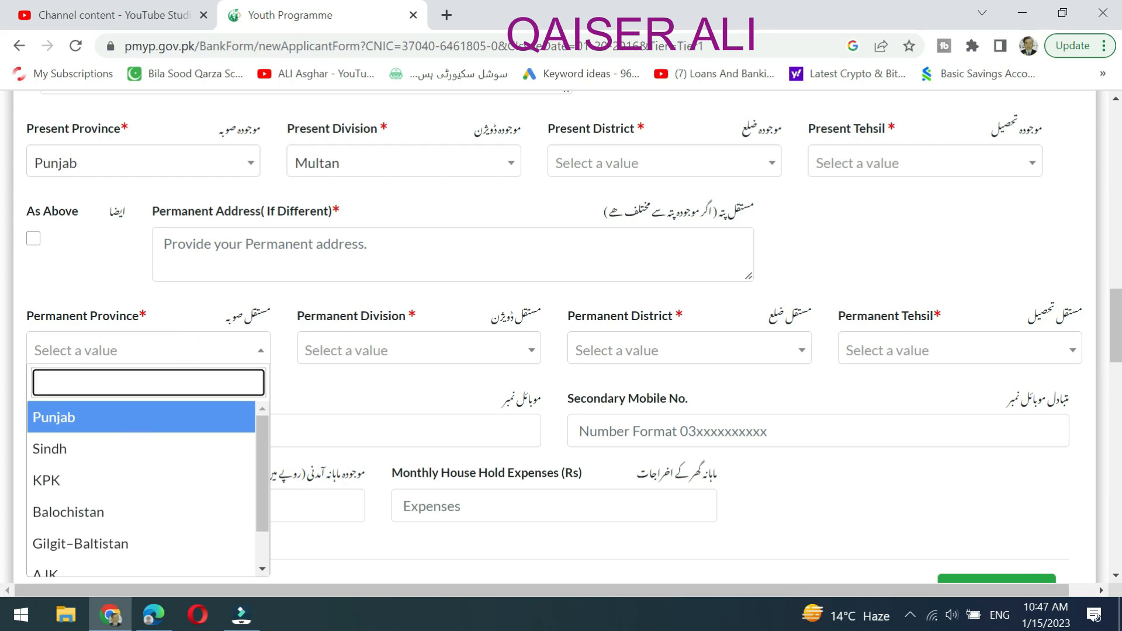
Set the permanent province to Punjab and the permanent address to 'multan'.
click(120, 418)
click(439, 348)
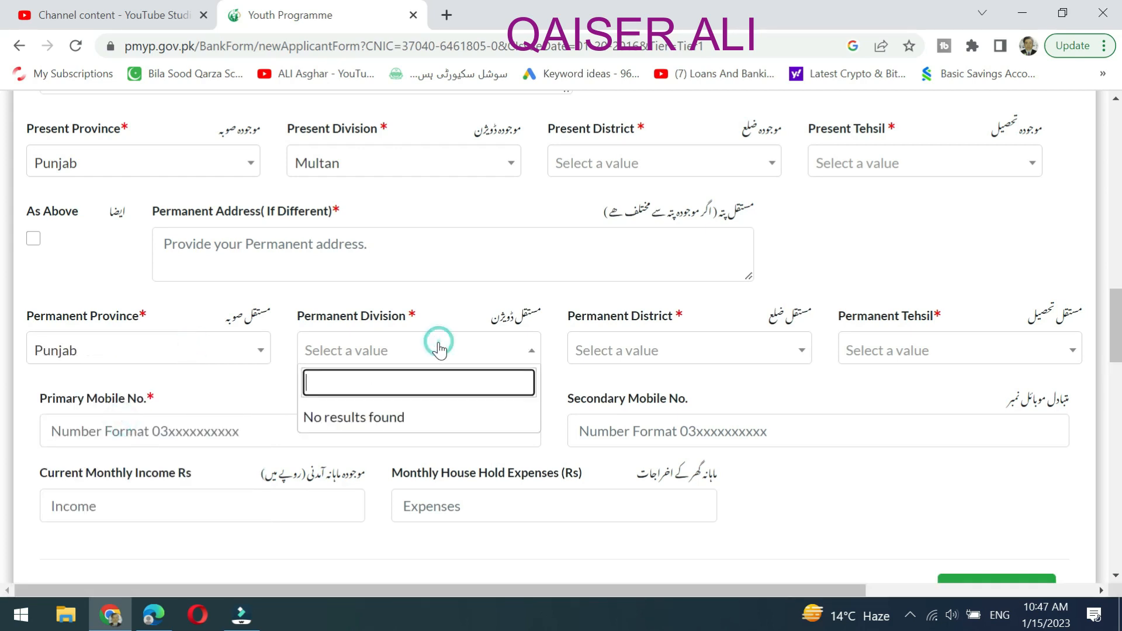
click(577, 294)
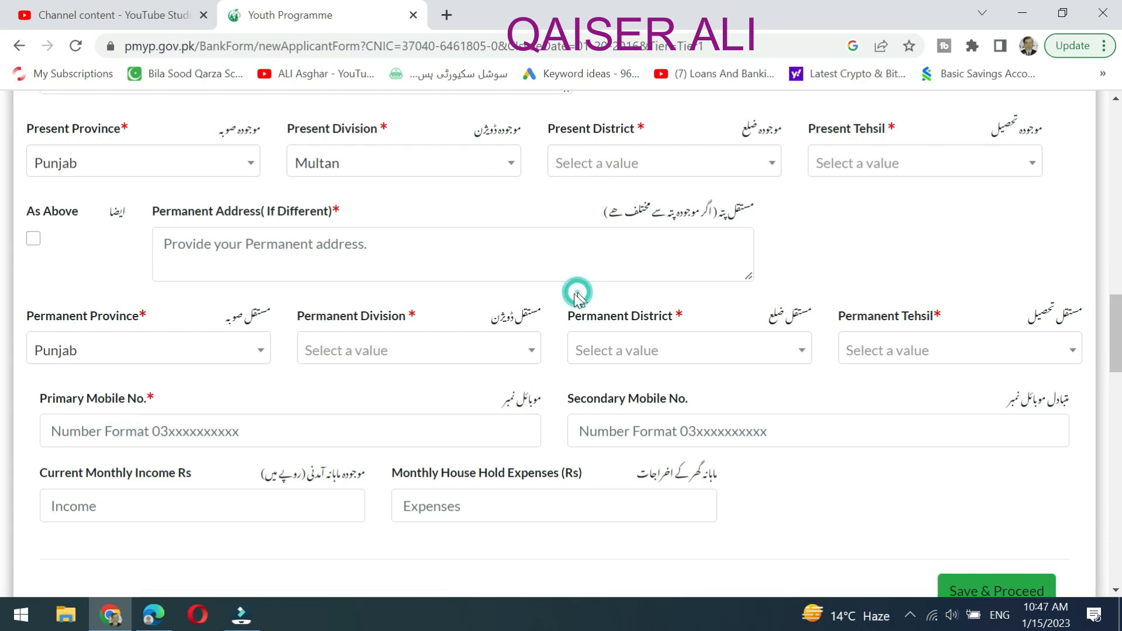
click(259, 248)
text(multan)
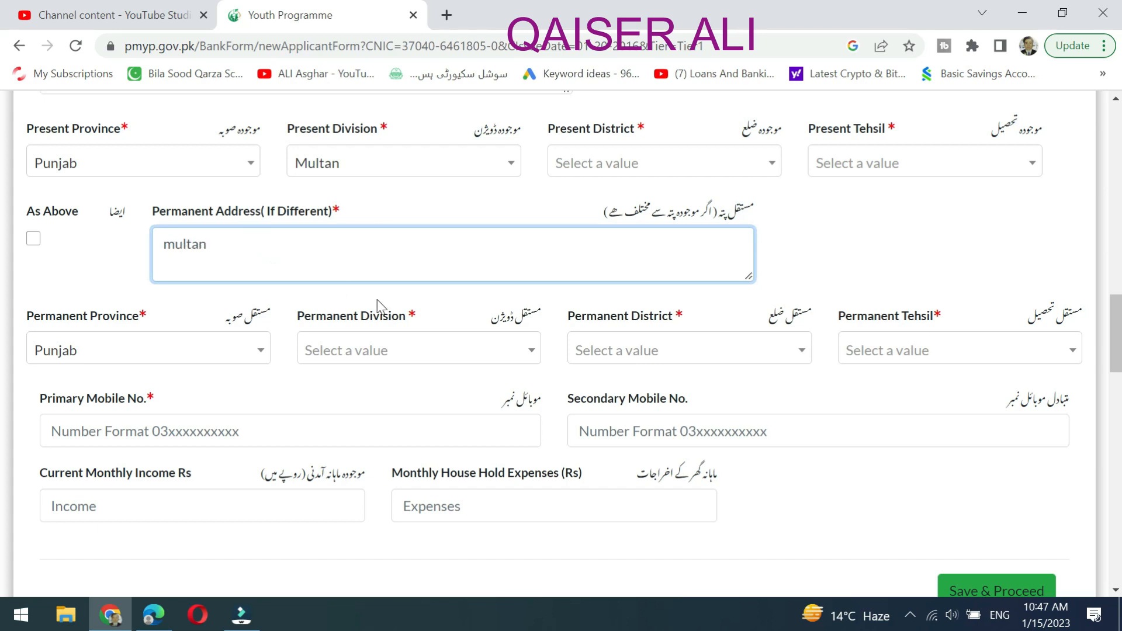
click(87, 268)
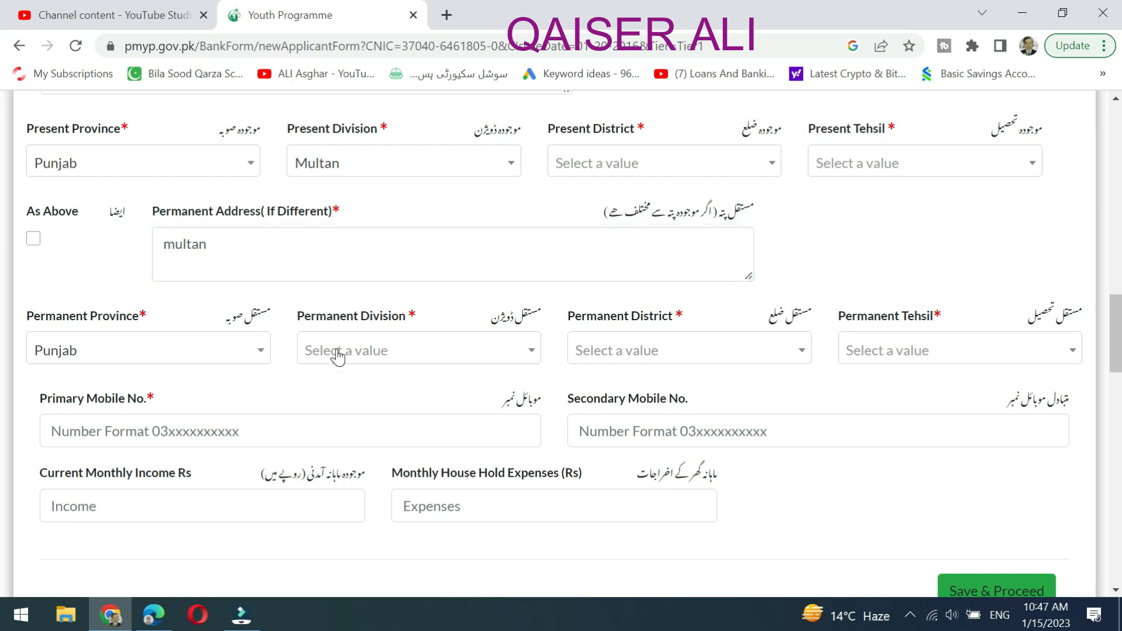
Check the Permanent Division, Present District, Permanent District and Permanent Tehsil lists, which are empty.
click(425, 359)
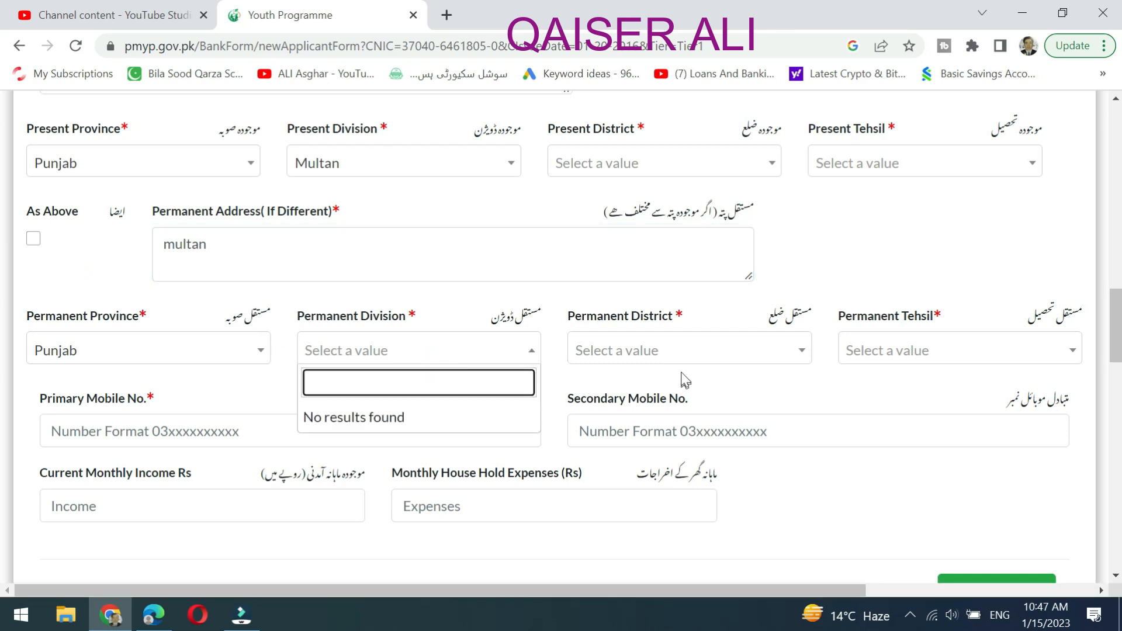
click(649, 158)
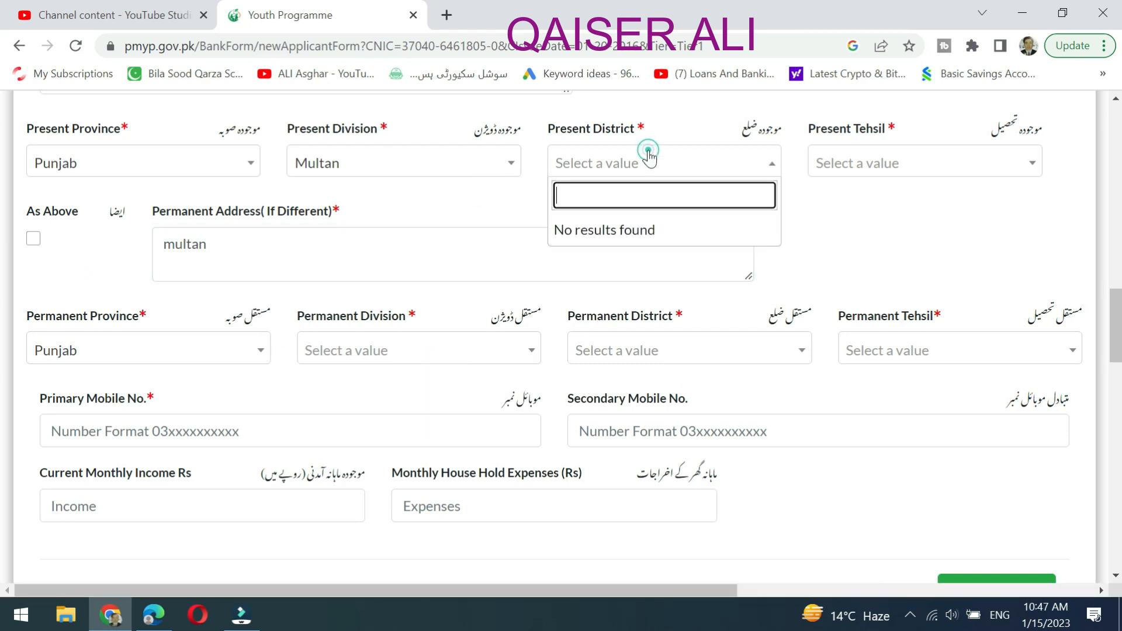
click(474, 205)
click(669, 367)
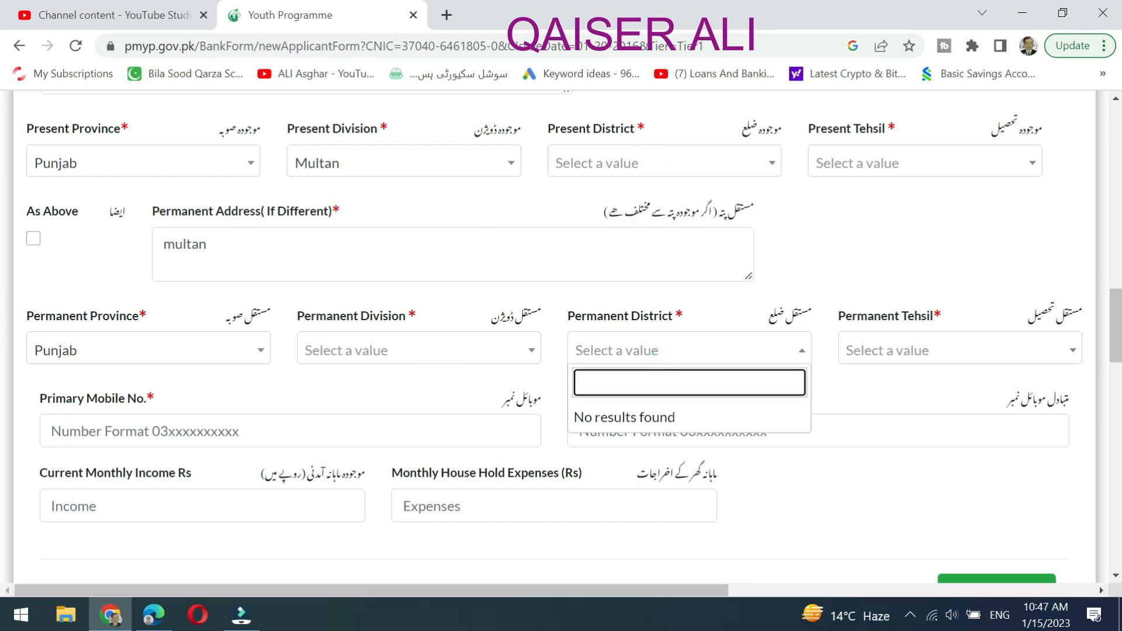
click(748, 309)
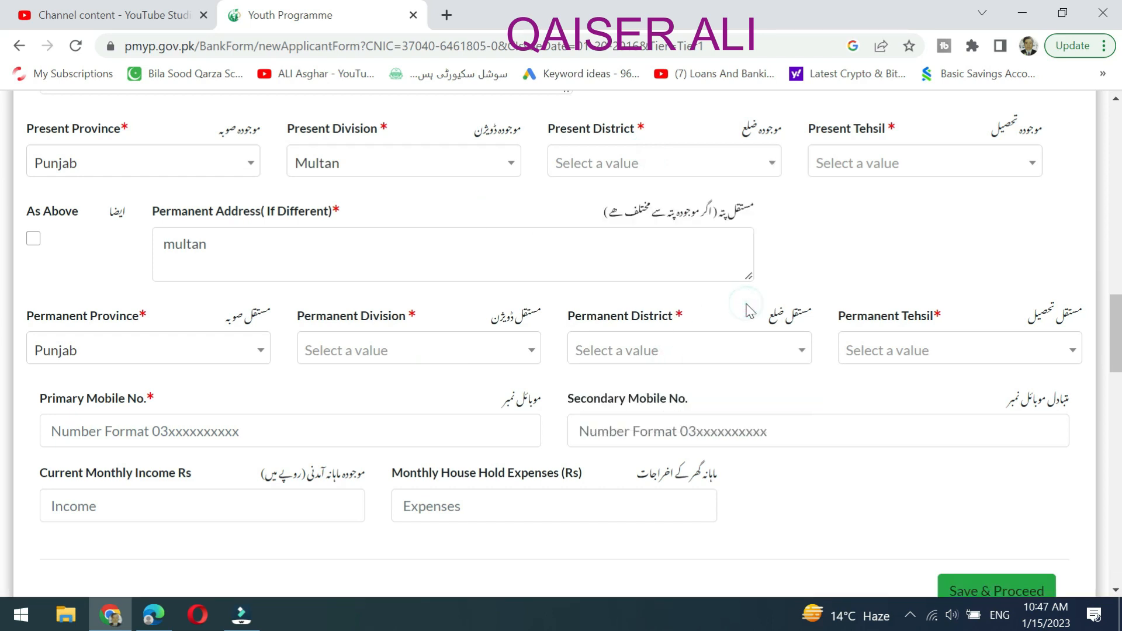
click(979, 353)
click(757, 390)
Fill in the primary mobile number from a saved suggestion, correct its last digits, and start the secondary number.
click(245, 431)
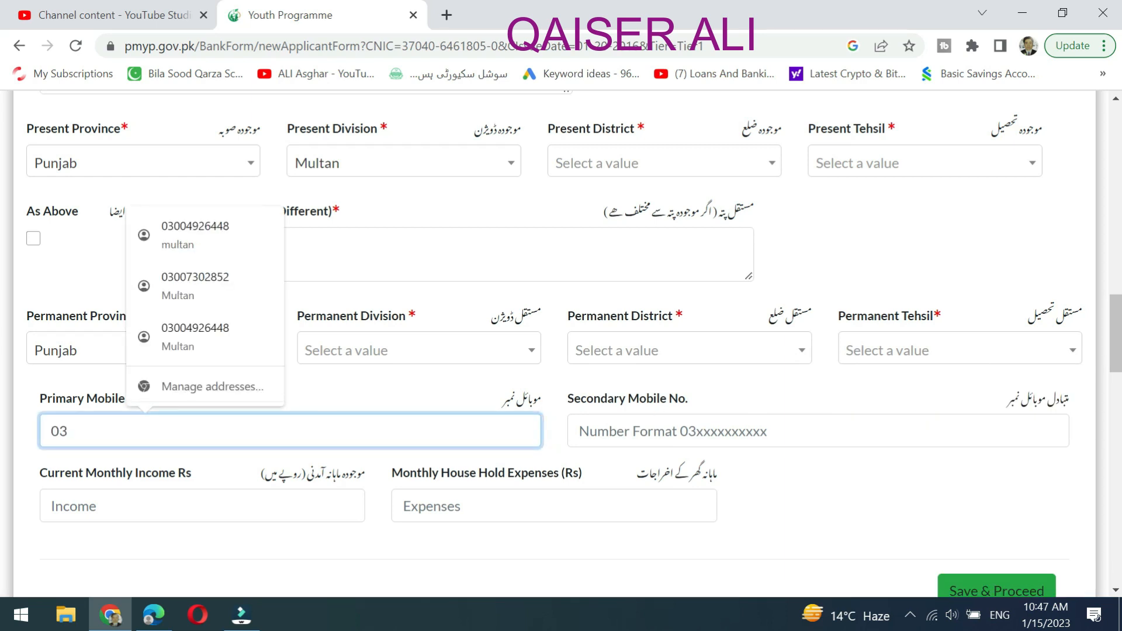
click(201, 236)
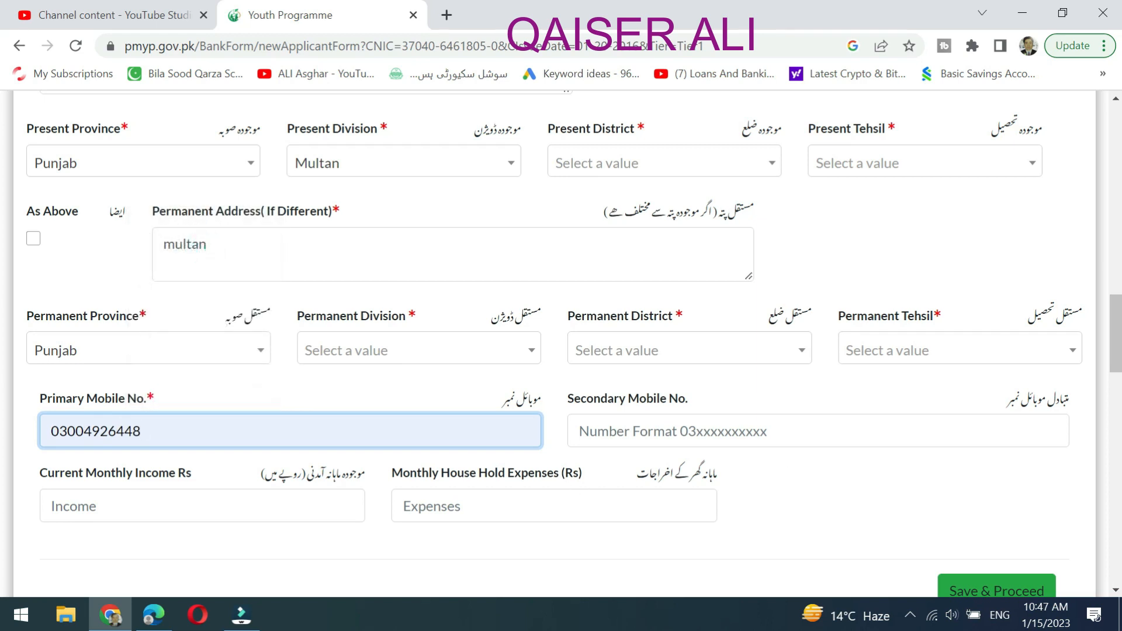
key(shift+Left)
key(shift+Left)
key(shift+Left)
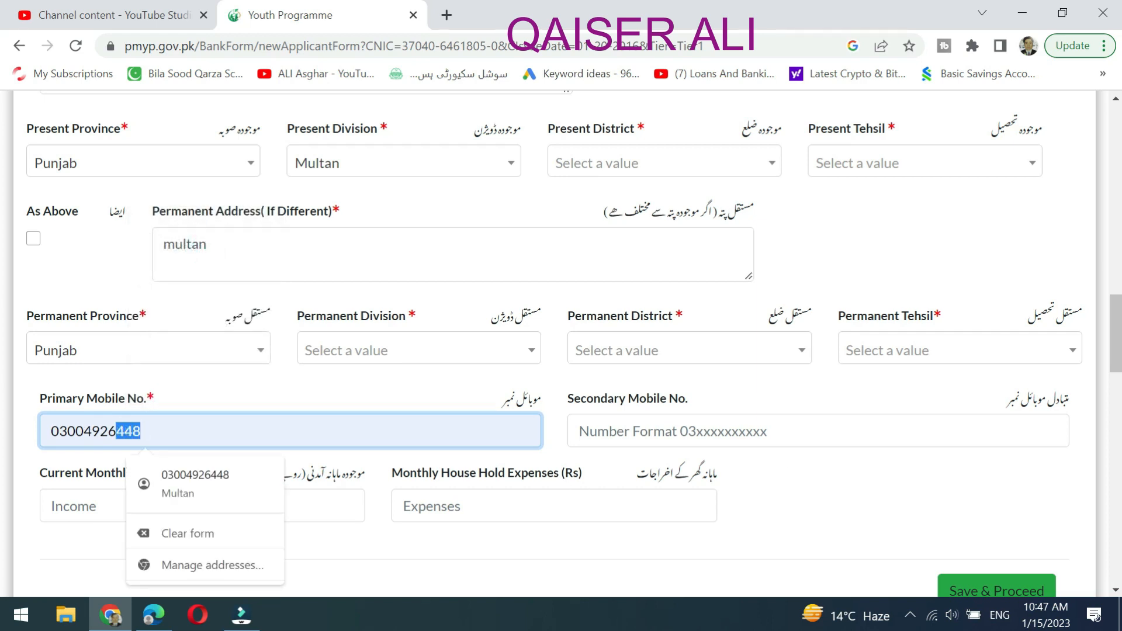
text(711)
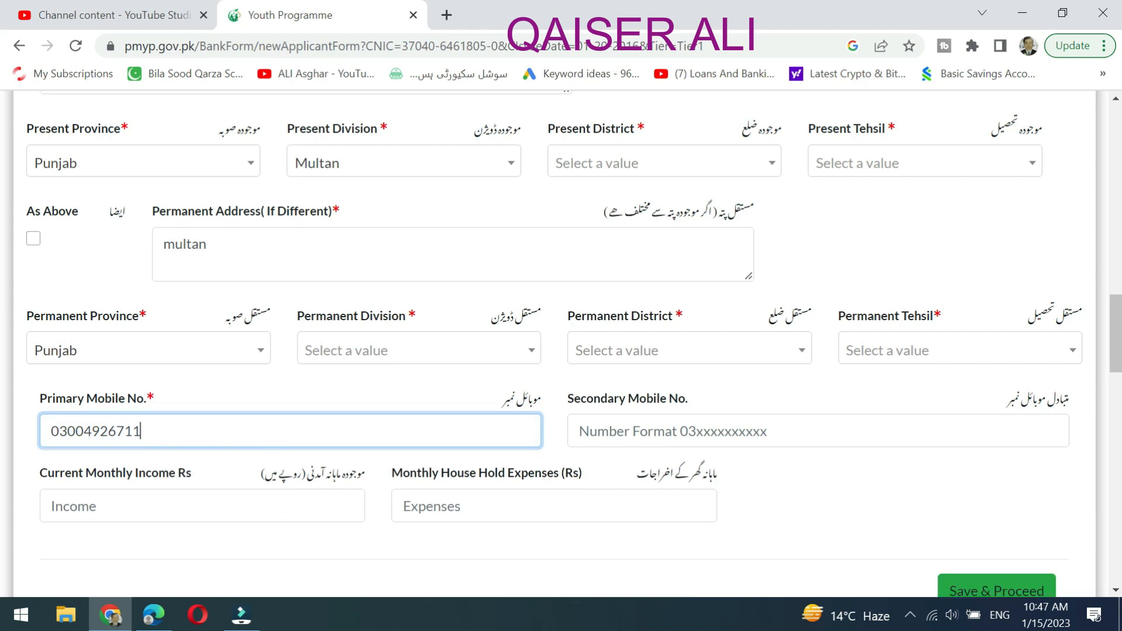
key(Tab)
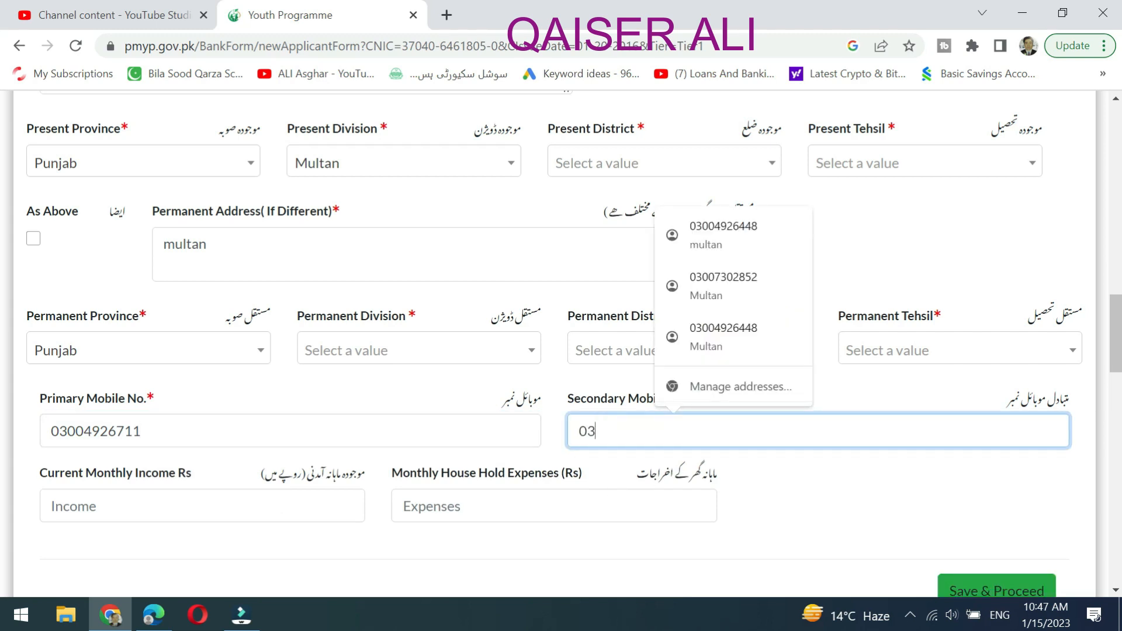
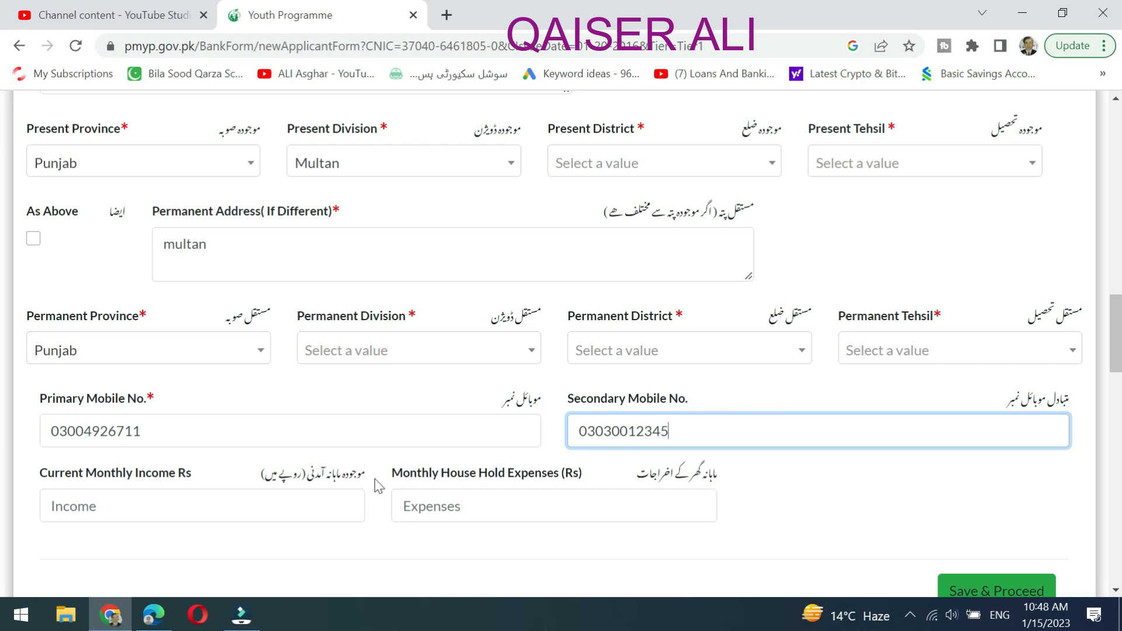
Enter 50000 in Current Monthly Income and 35000 in Monthly House Hold Expenses.
scroll(374, 478, down, 1)
click(296, 420)
text(50000)
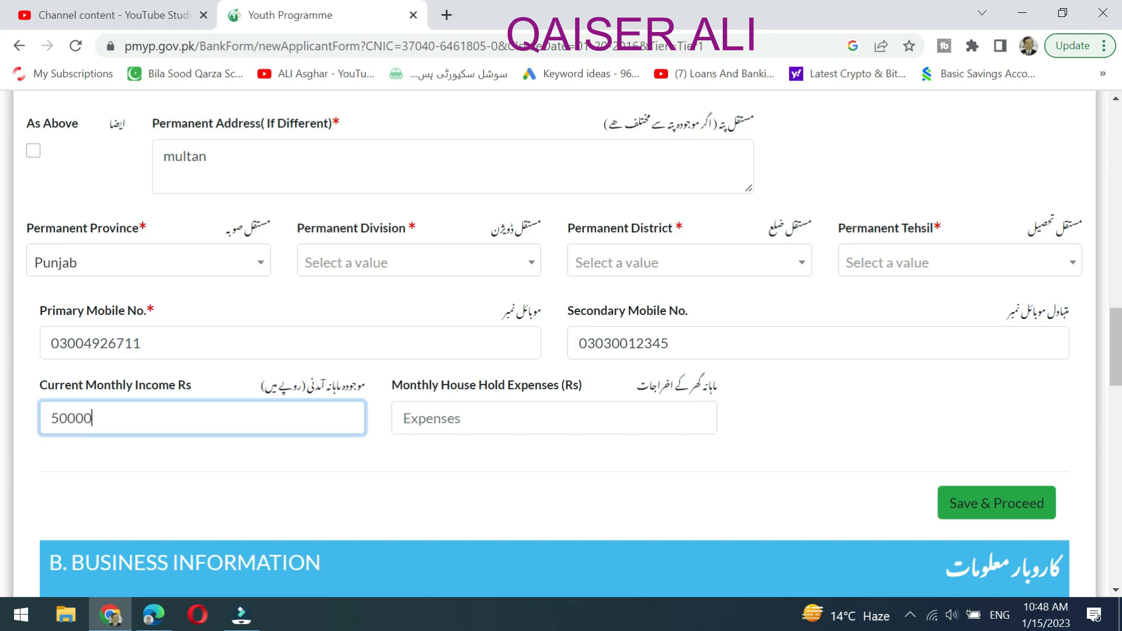
click(562, 415)
text(35)
click(828, 425)
Recheck the Permanent District and Permanent Division lists, which are still empty.
scroll(832, 432, up, 3)
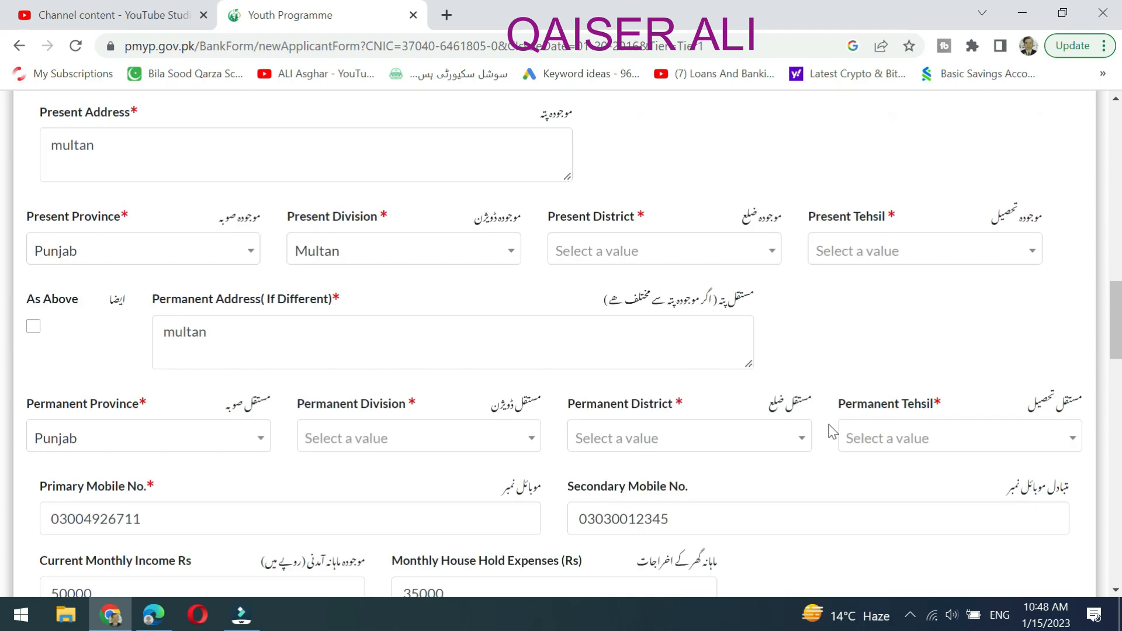
click(746, 442)
click(464, 446)
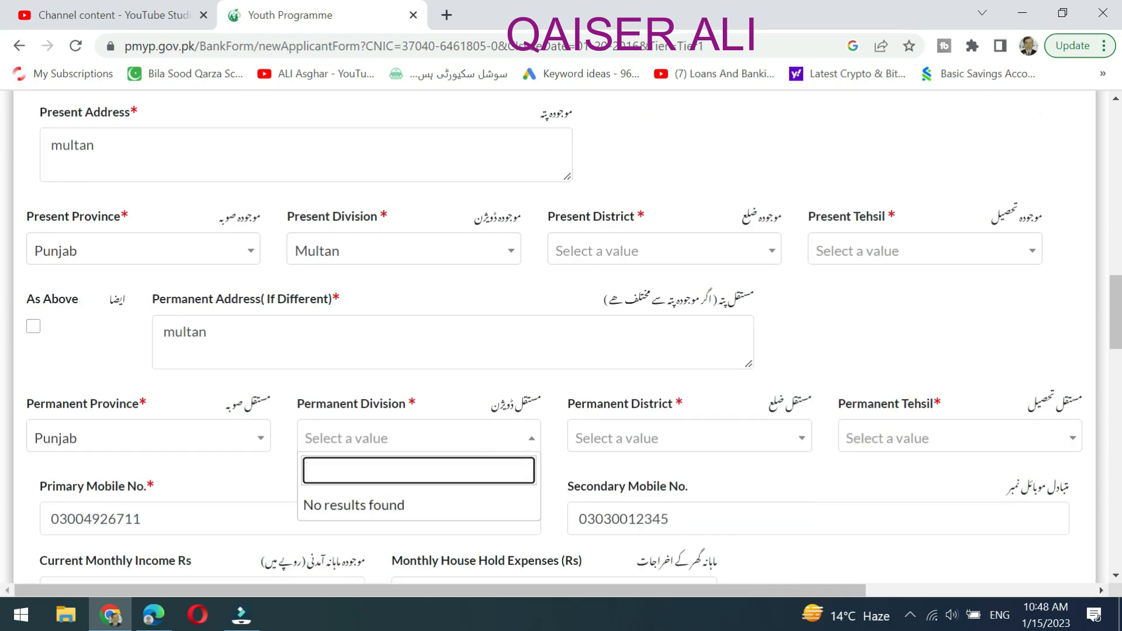
click(483, 351)
click(466, 384)
Scroll down past the personal details to section B. Business Information.
scroll(587, 407, down, 5)
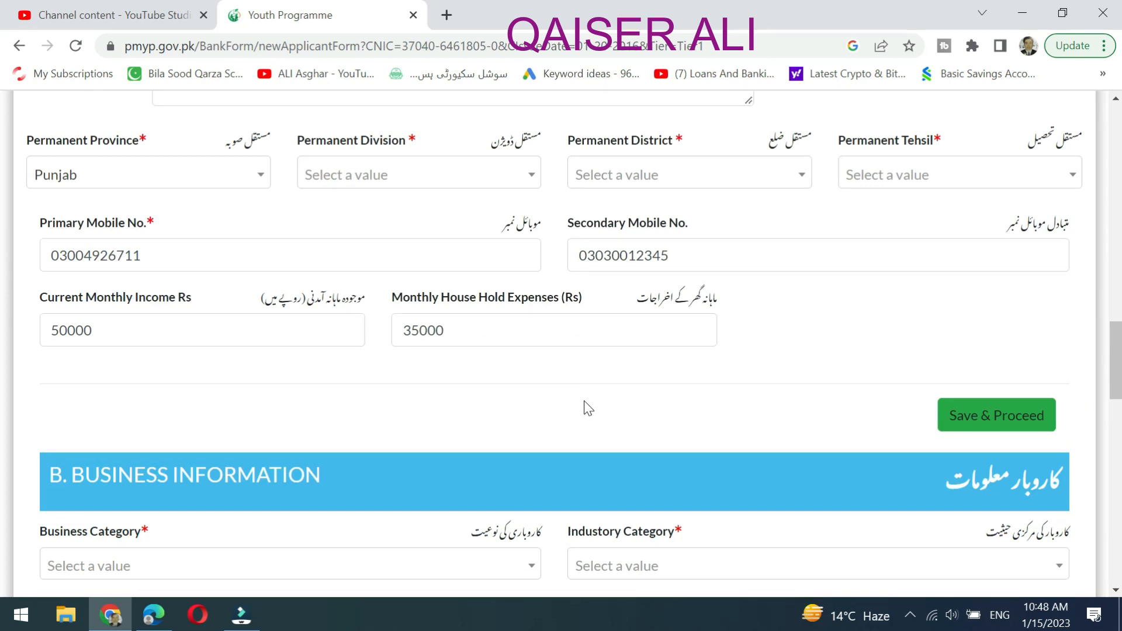
scroll(587, 407, down, 2)
scroll(584, 400, down, 2)
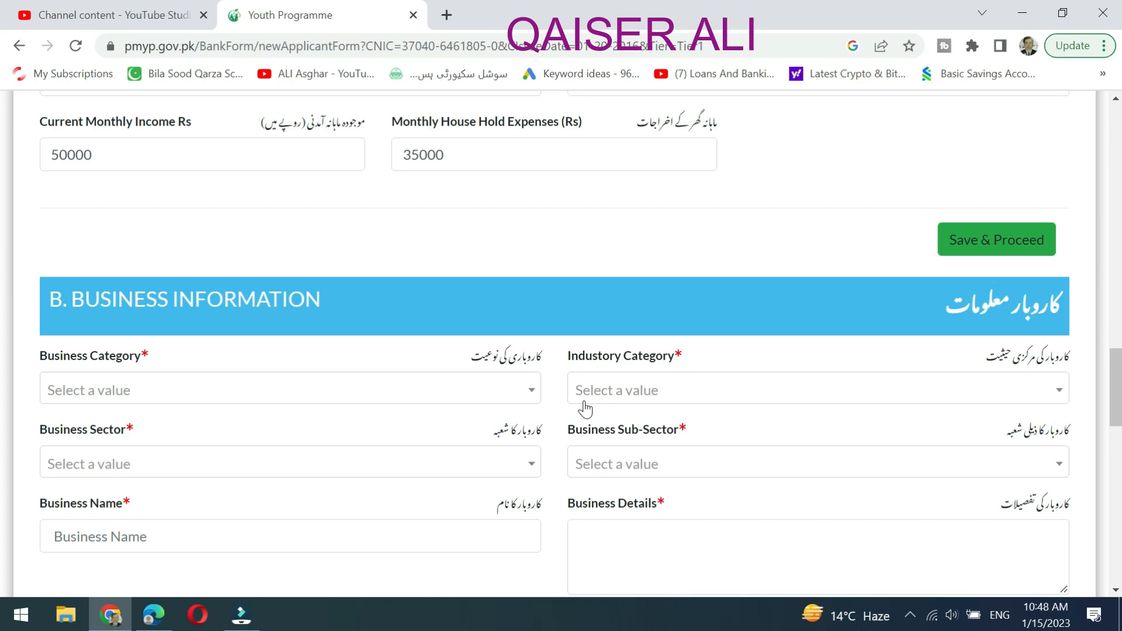
scroll(584, 409, down, 7)
scroll(584, 401, down, 10)
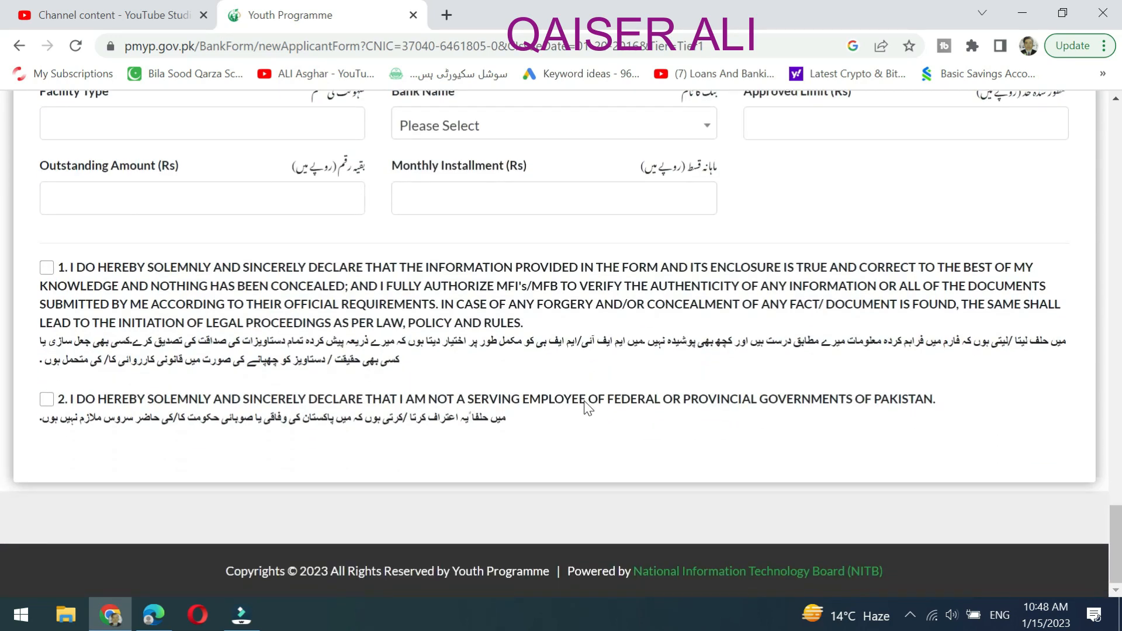
scroll(587, 407, up, 20)
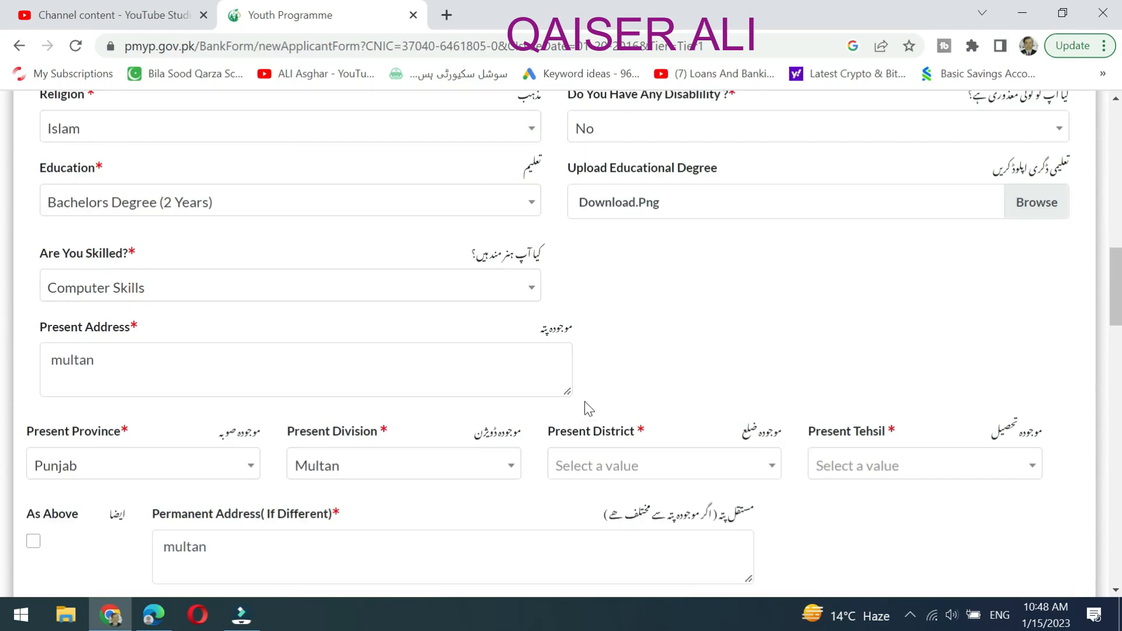
scroll(637, 371, up, 2)
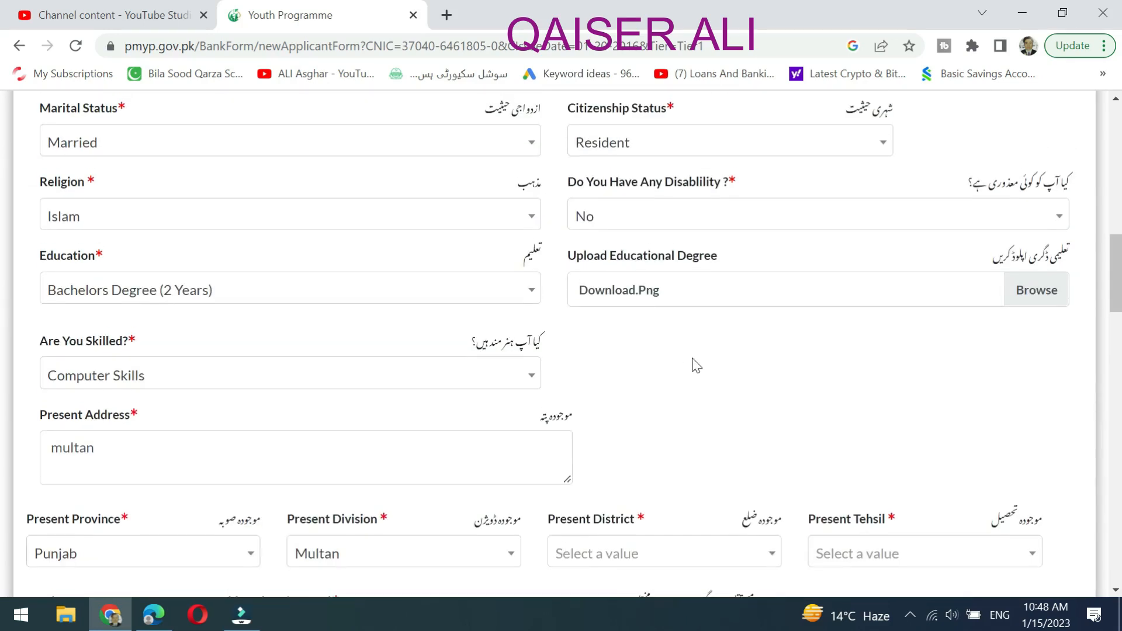
scroll(695, 365, up, 2)
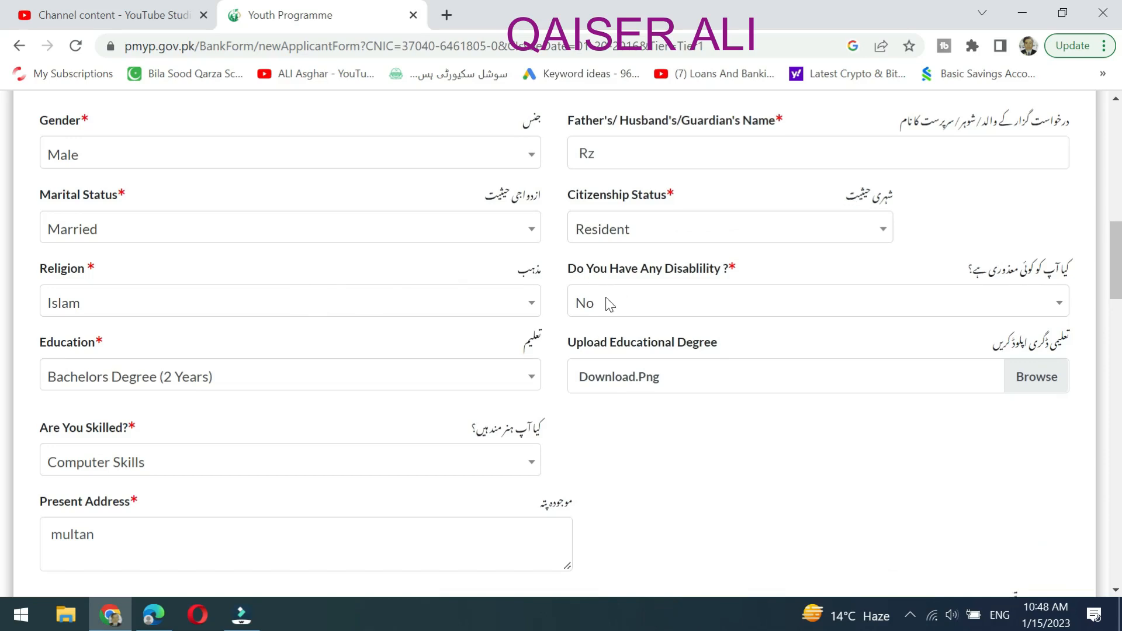
scroll(642, 303, down, 5)
scroll(608, 306, up, 9)
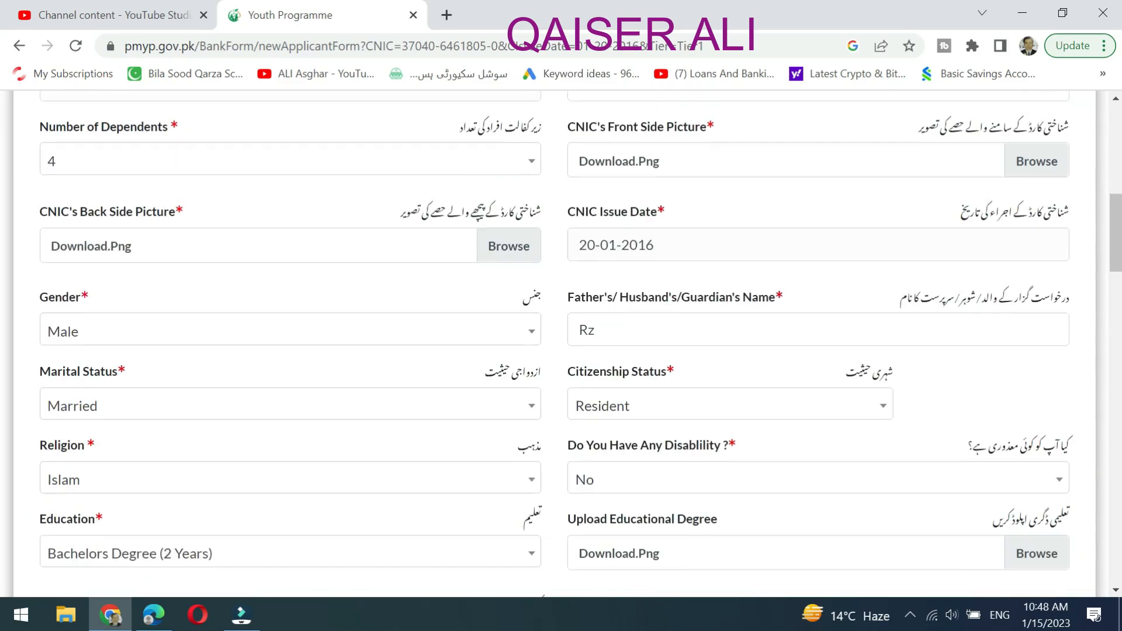
scroll(608, 306, down, 2)
scroll(479, 331, down, 6)
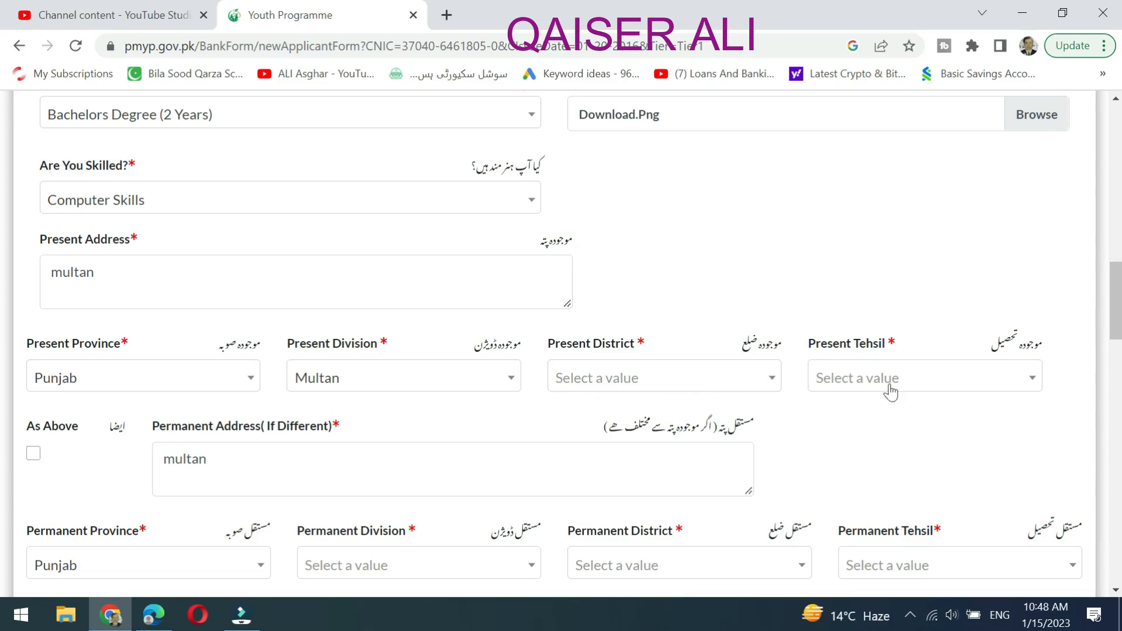
scroll(914, 391, down, 8)
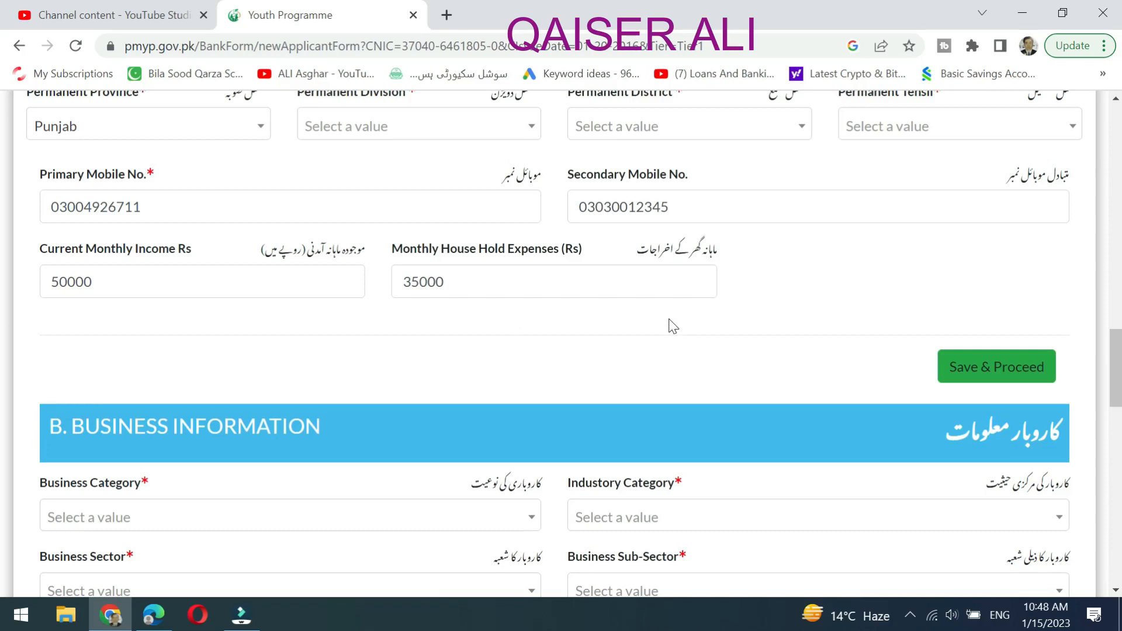
scroll(671, 325, down, 5)
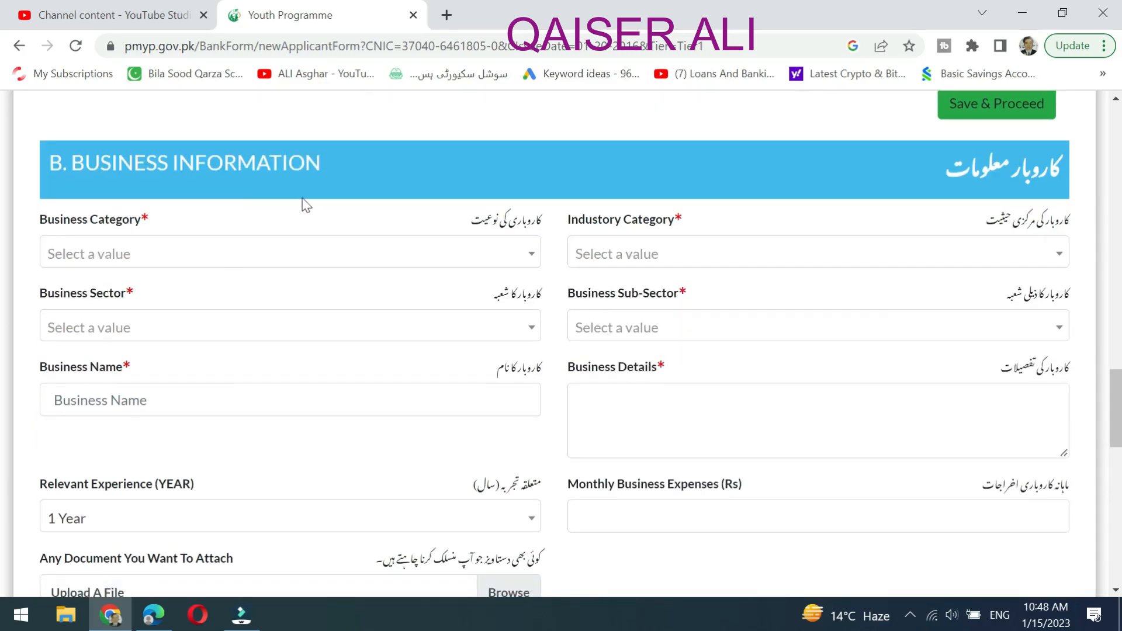
Choose New Business as the business category and Services as the industry category.
click(462, 262)
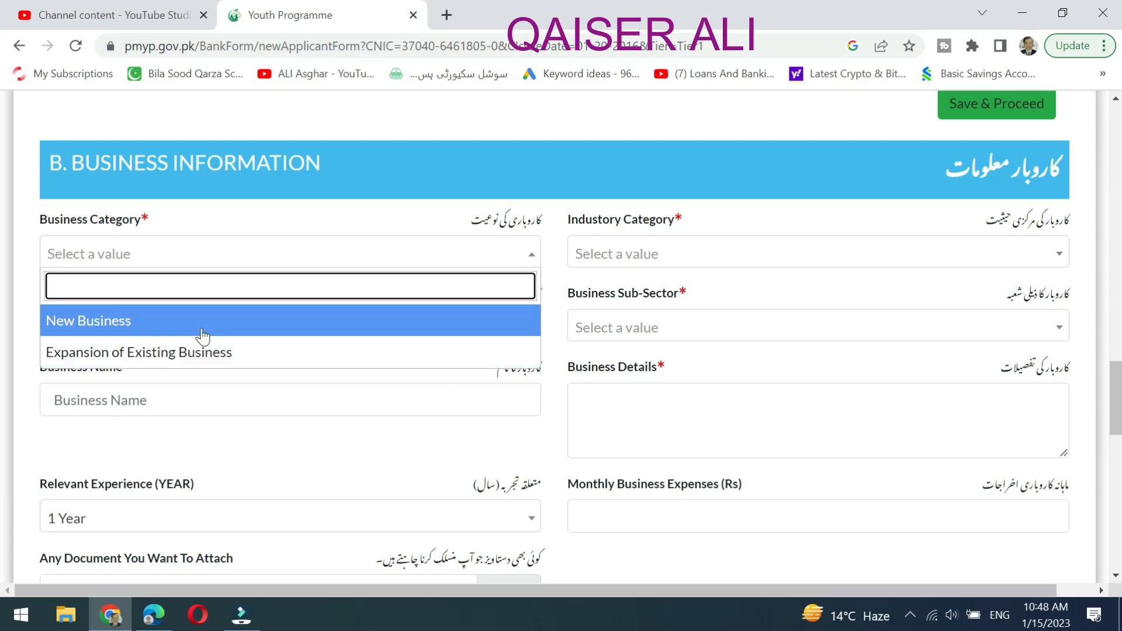
click(201, 323)
click(660, 257)
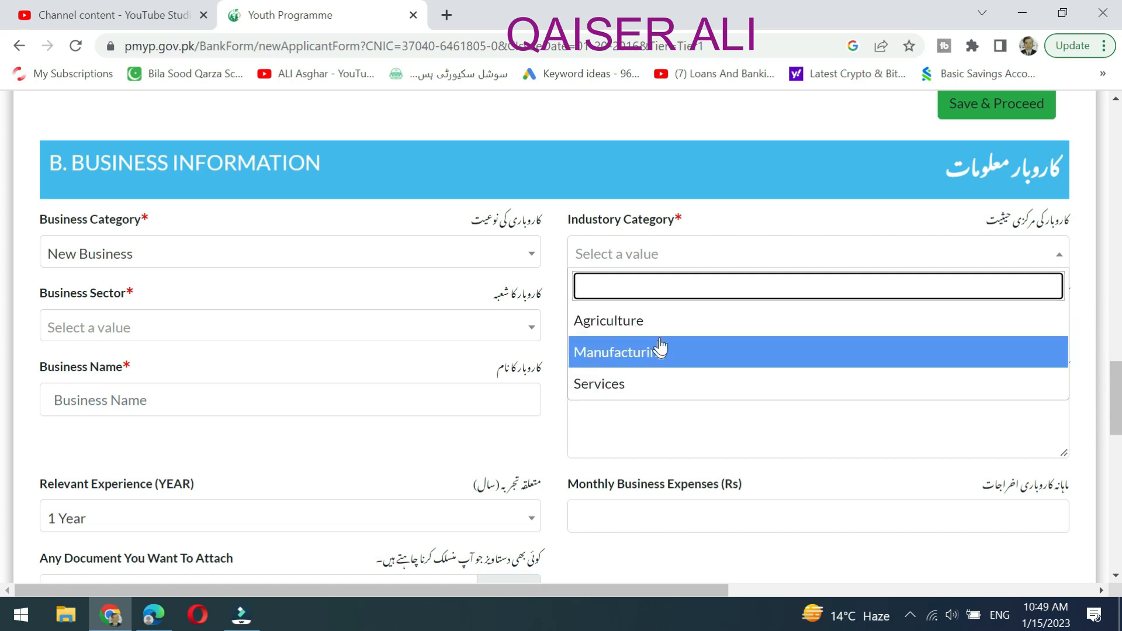
click(669, 384)
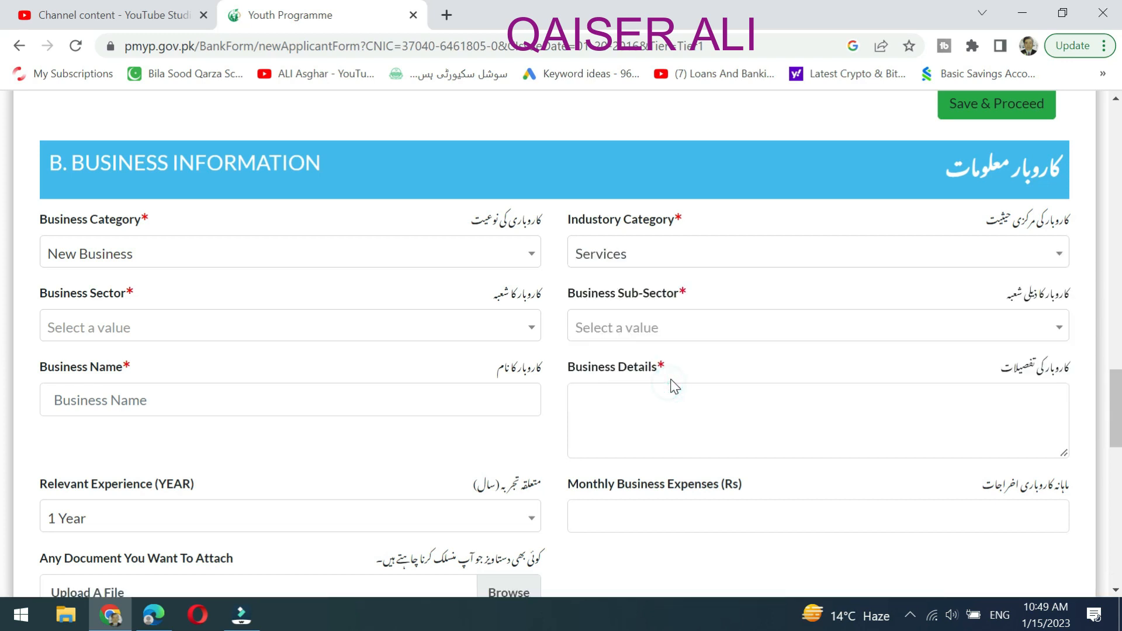
click(253, 328)
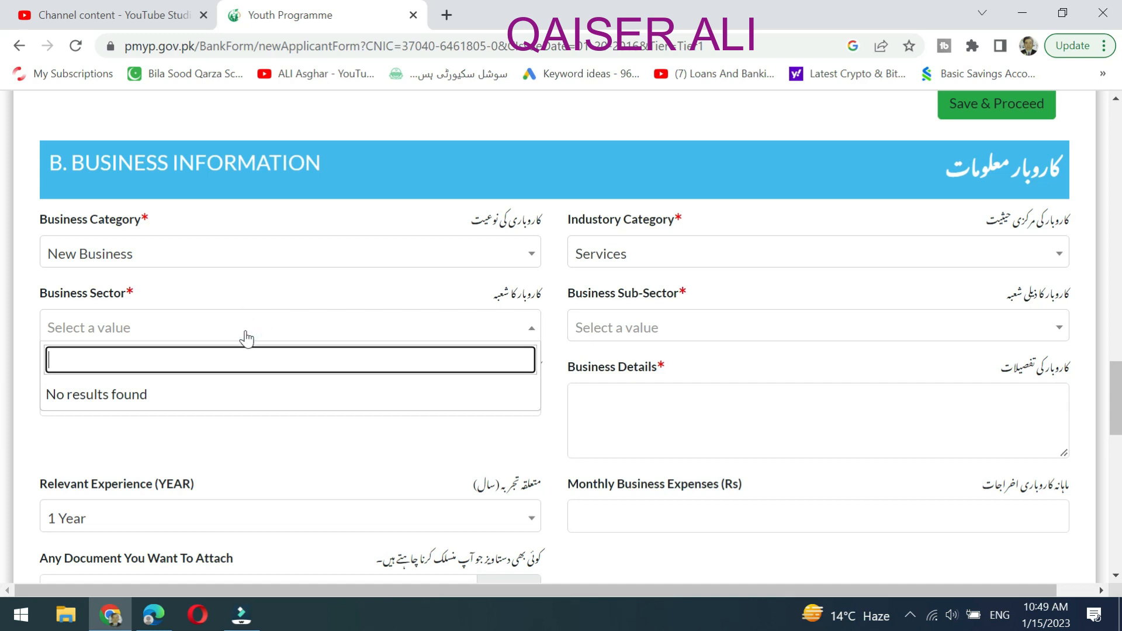
click(677, 320)
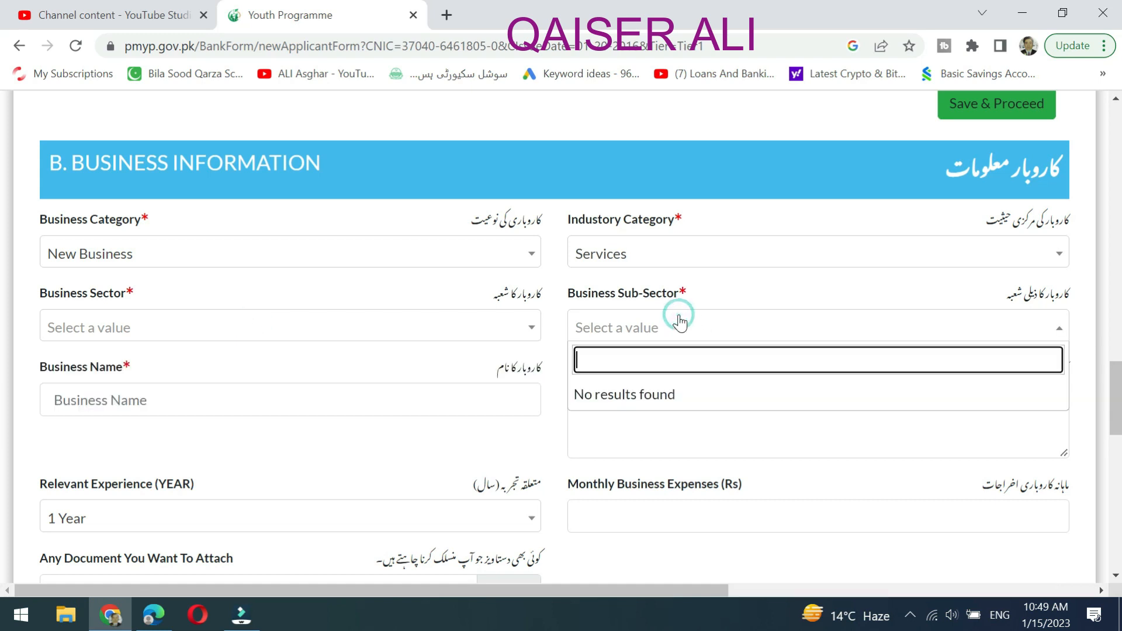
click(467, 289)
Set relevant experience to 5 Years, then recheck the empty business sub-sector list.
scroll(401, 393, down, 1)
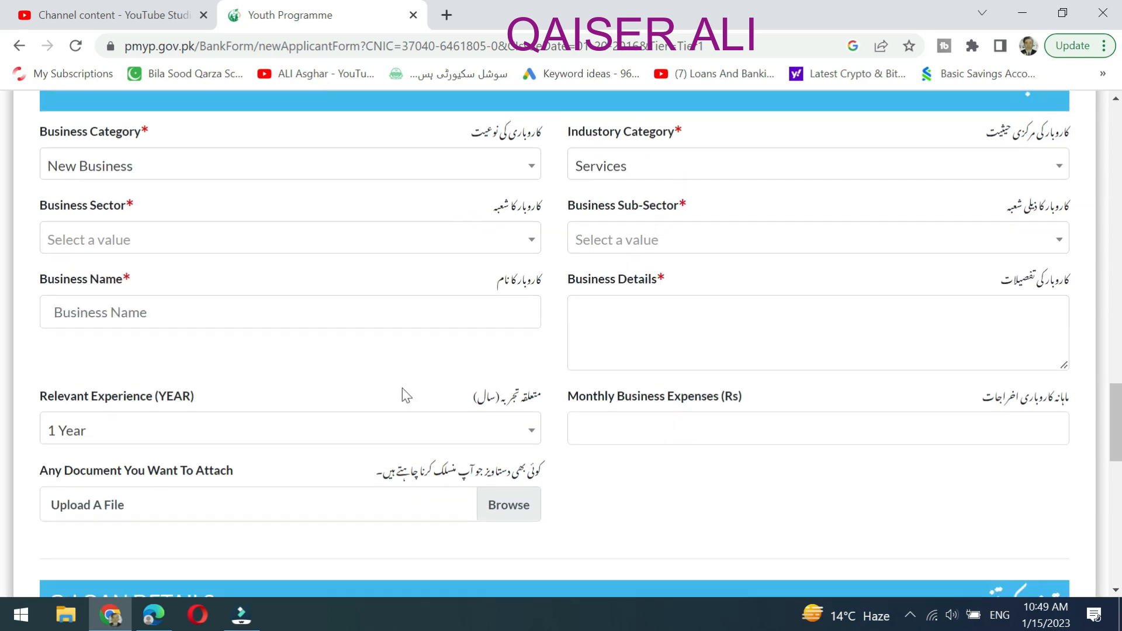
click(526, 437)
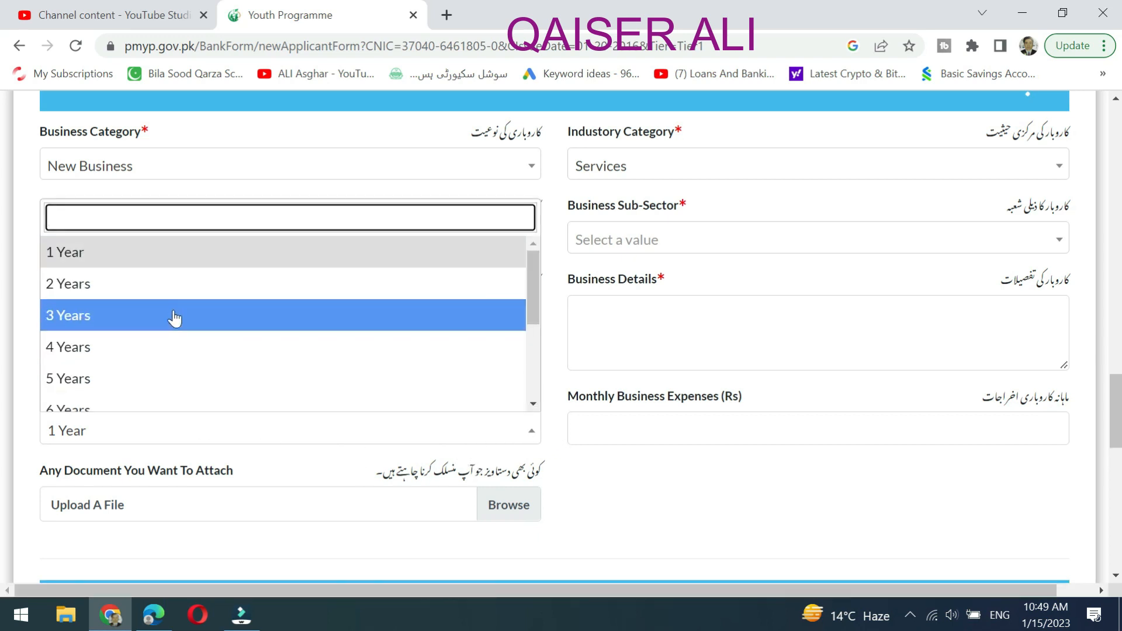
click(171, 381)
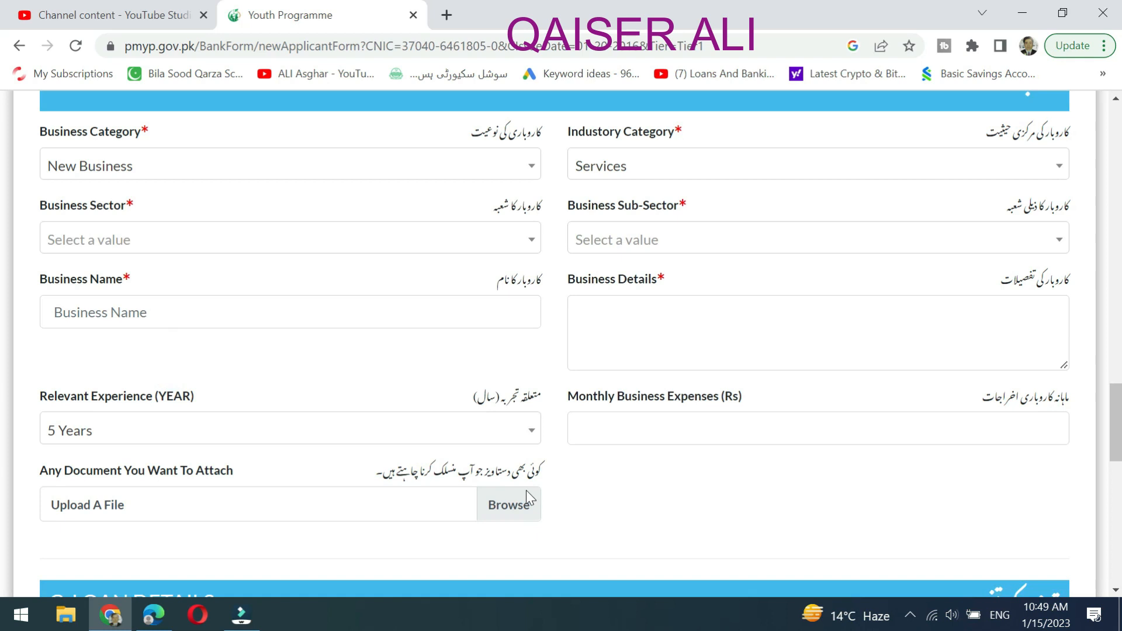
scroll(299, 478, down, 1)
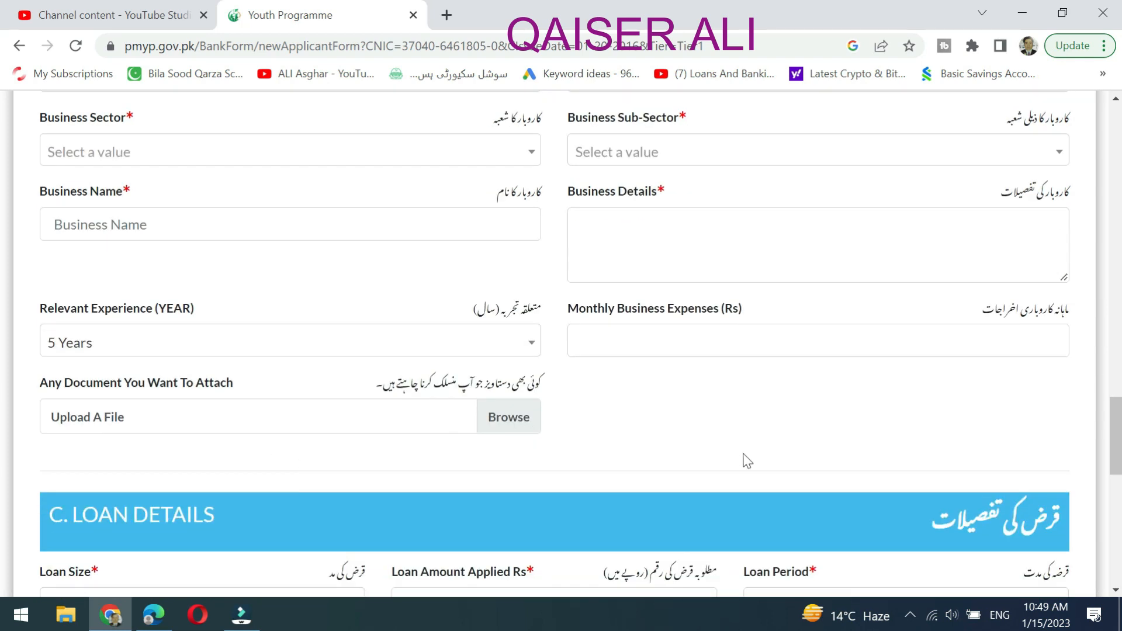
scroll(845, 441, up, 2)
click(824, 515)
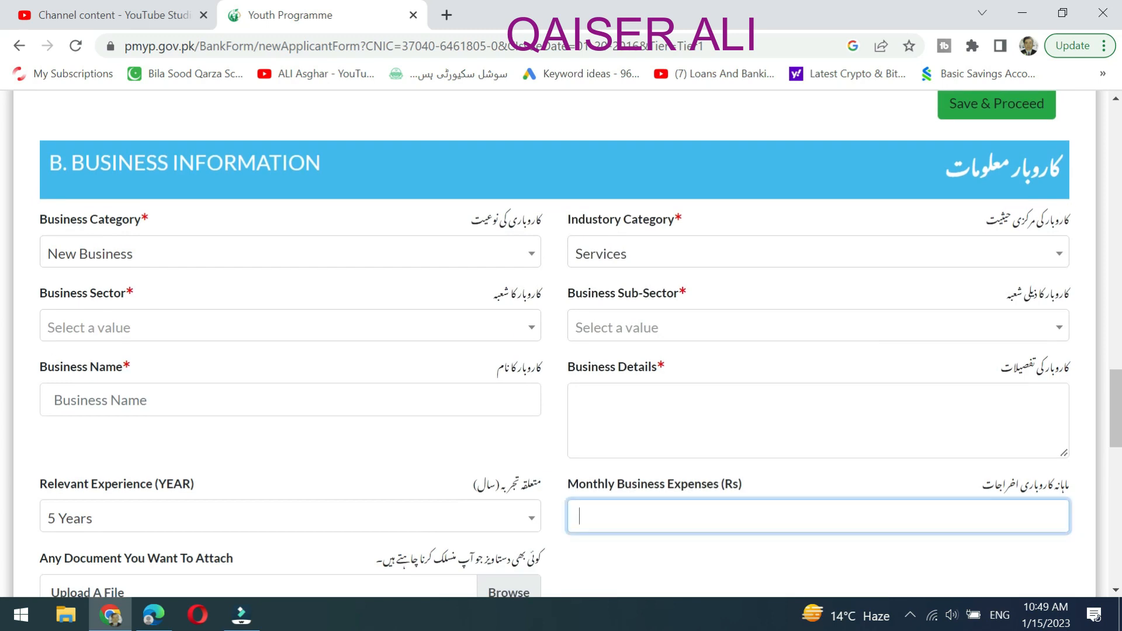
scroll(831, 476, up, 2)
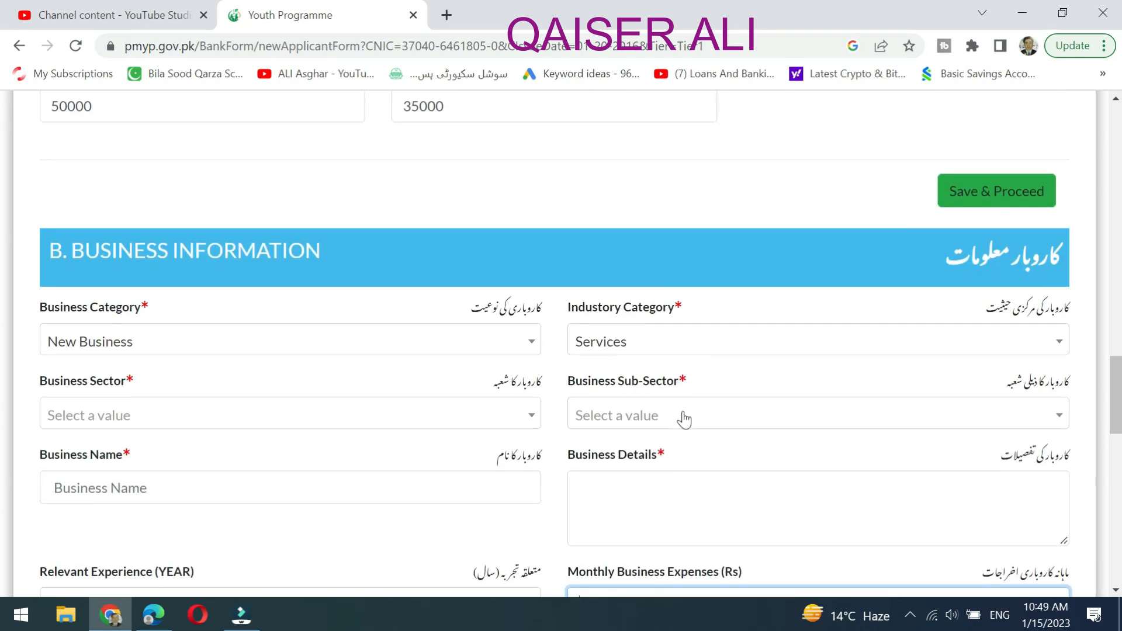
click(749, 426)
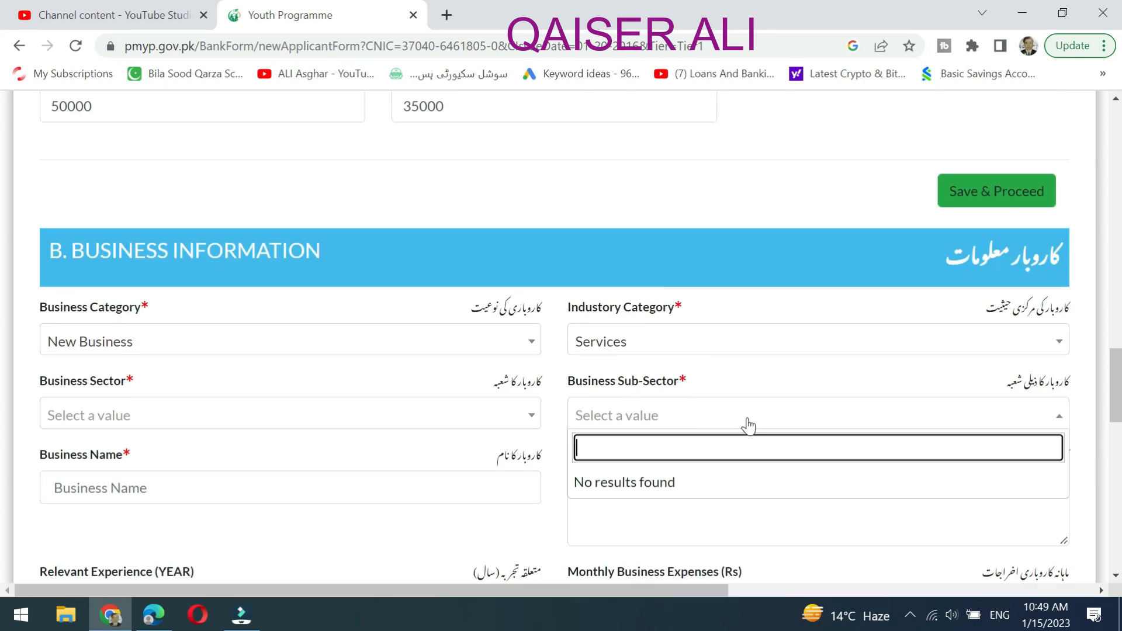
click(558, 428)
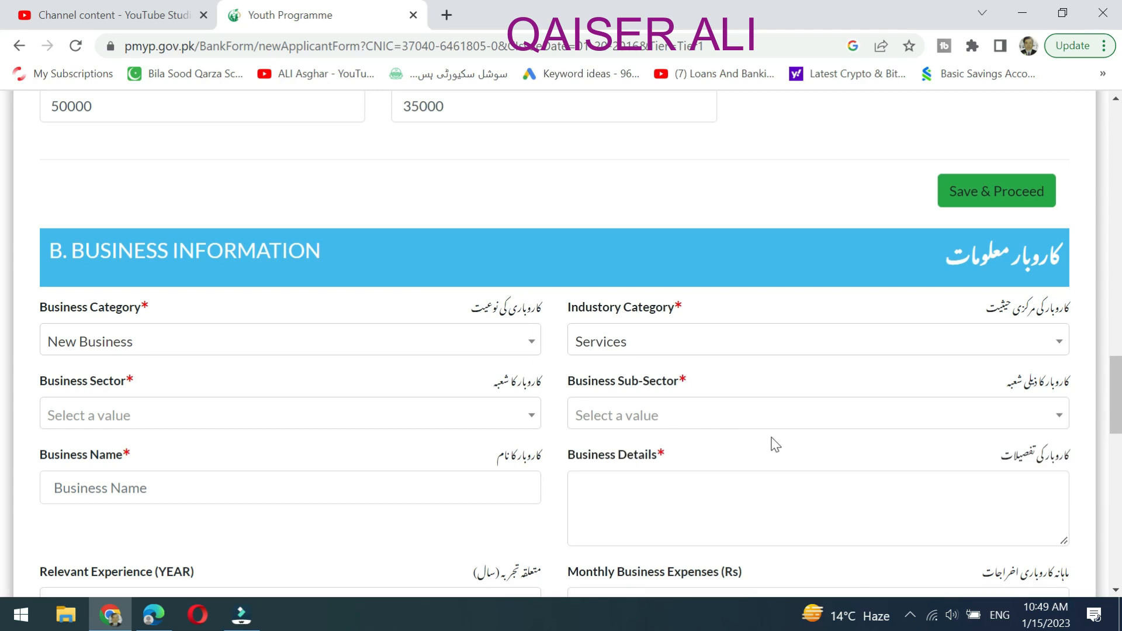
scroll(775, 444, down, 2)
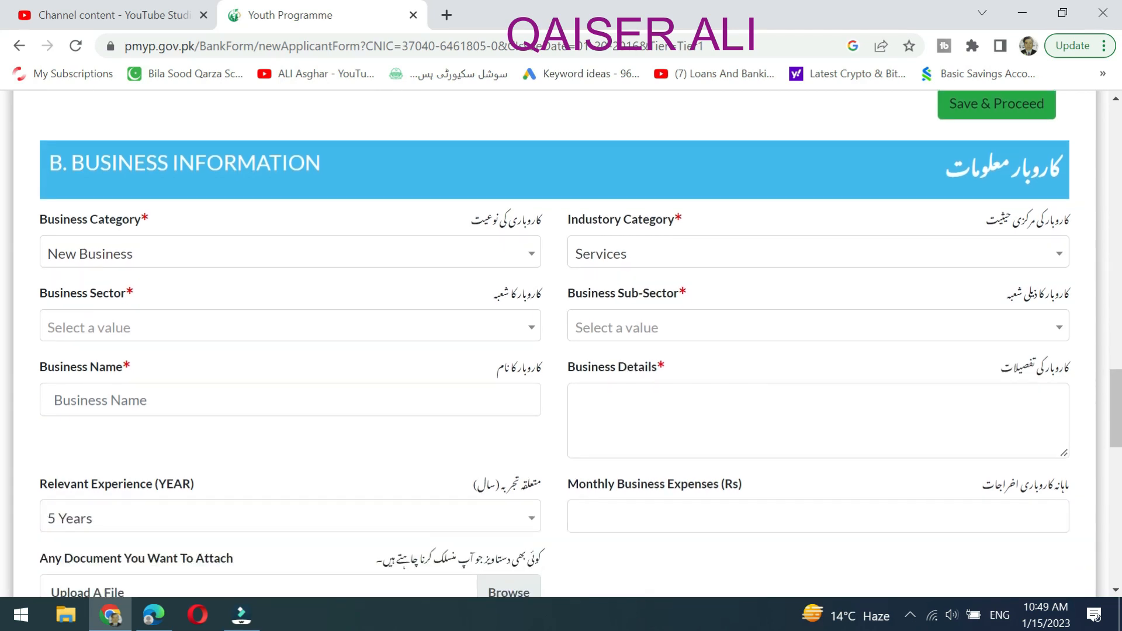
scroll(561, 344, down, 2)
scroll(1015, 451, down, 2)
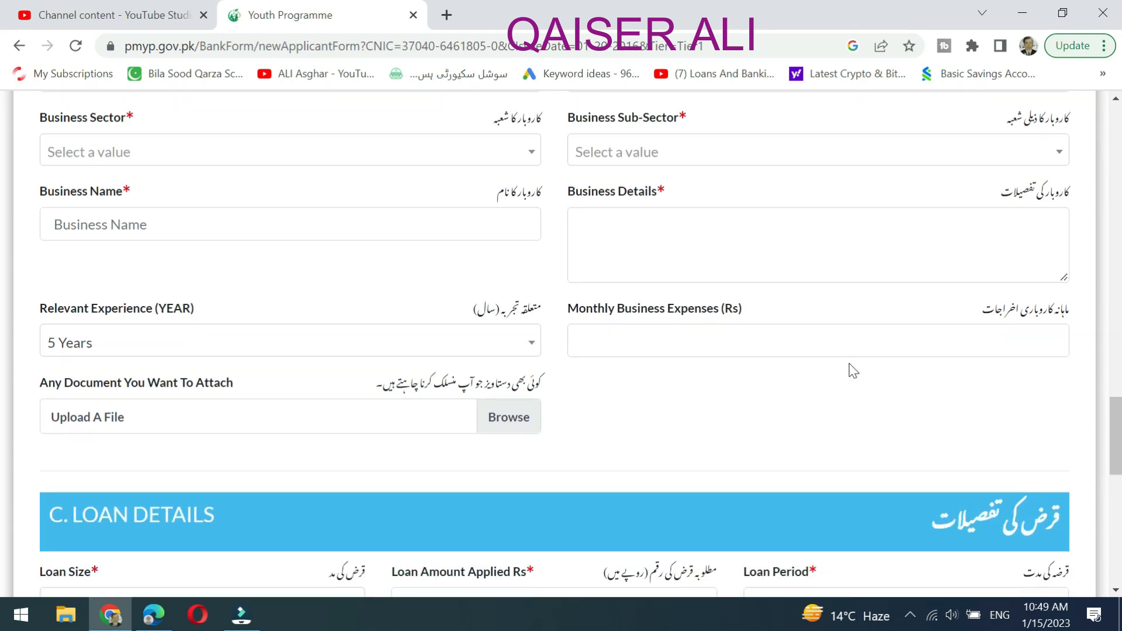
Enter 450000 as Loan Amount Applied and choose 3 Years as the loan period.
scroll(850, 364, down, 5)
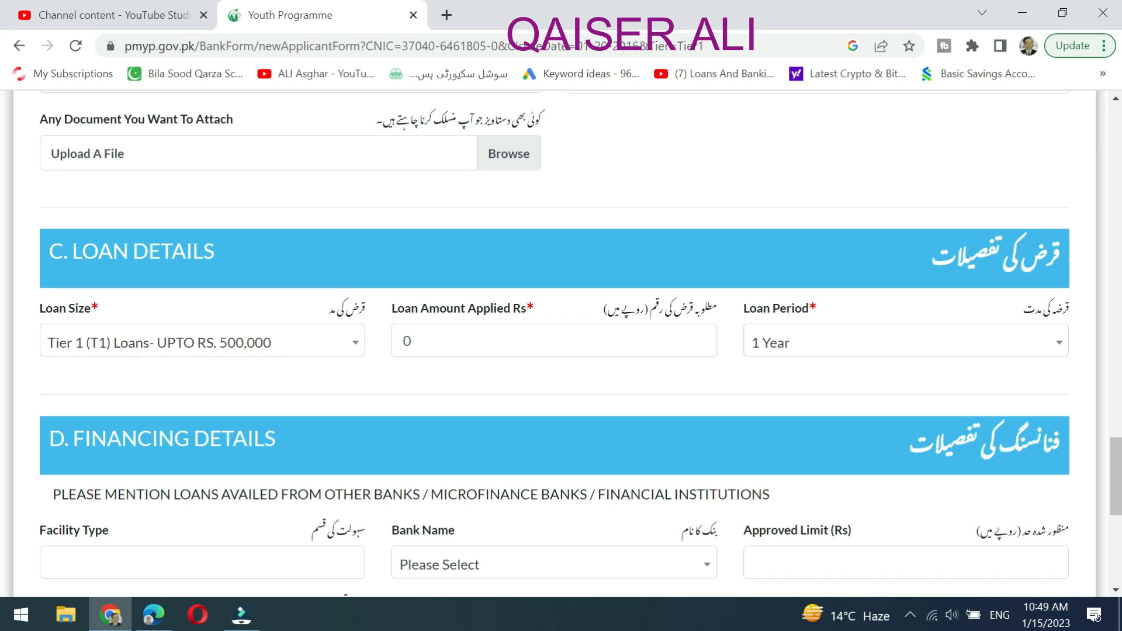
click(629, 338)
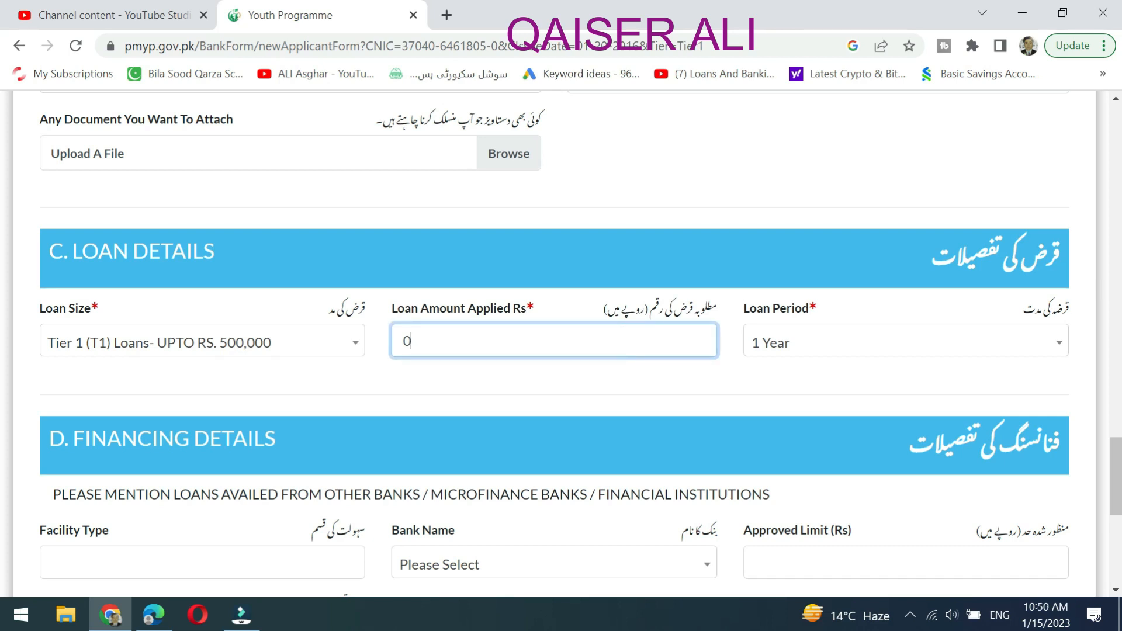
text(450000)
click(881, 349)
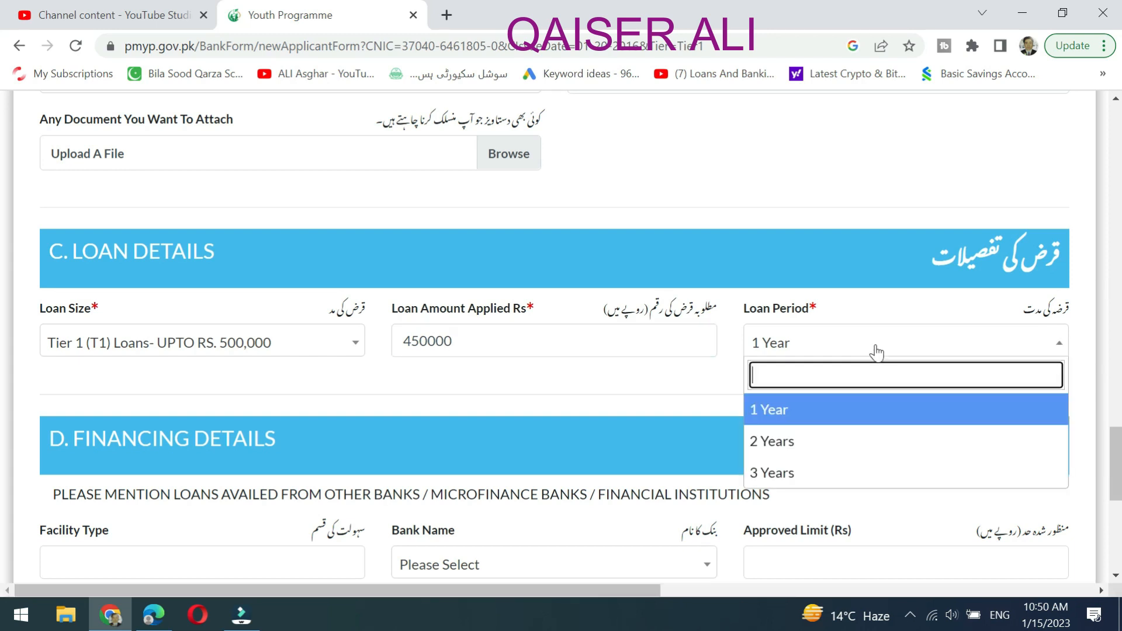
click(818, 470)
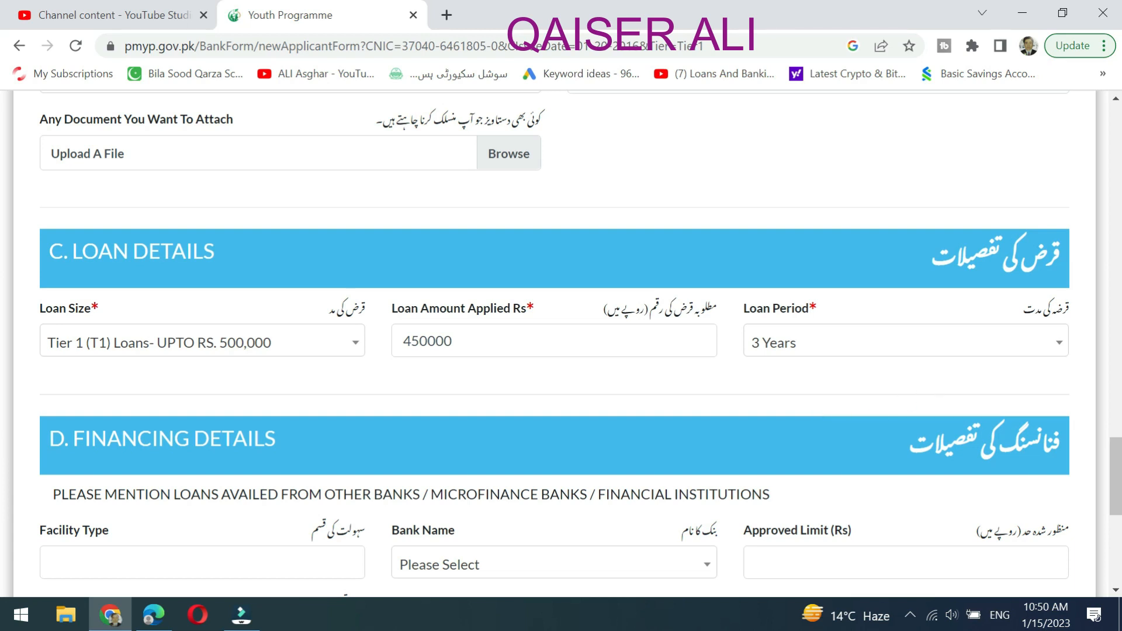
scroll(921, 412, down, 3)
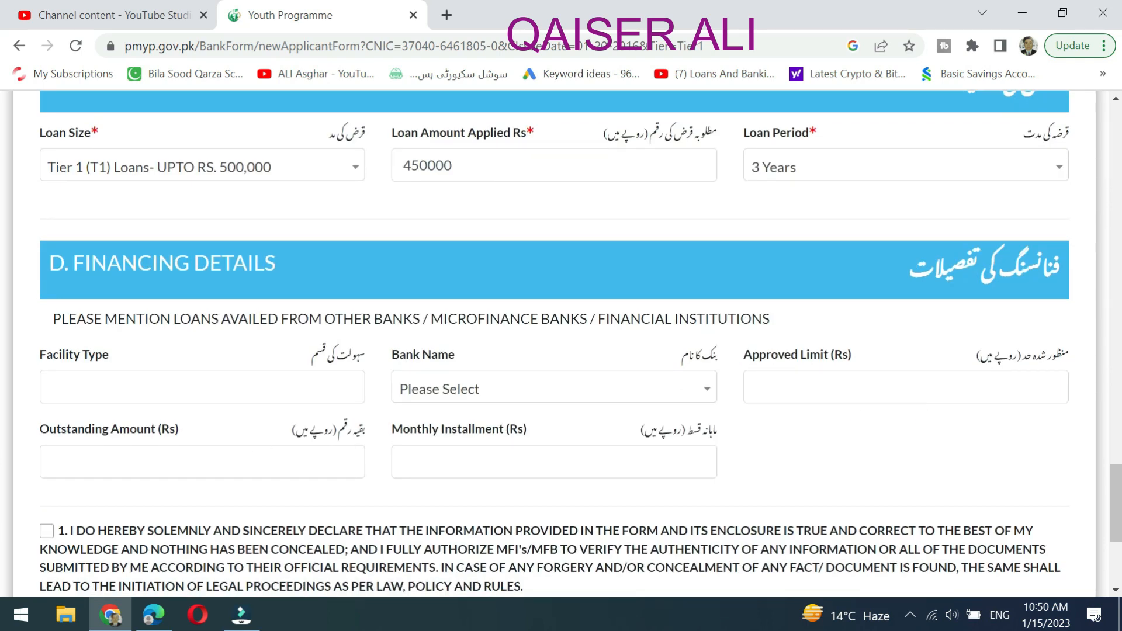
click(237, 382)
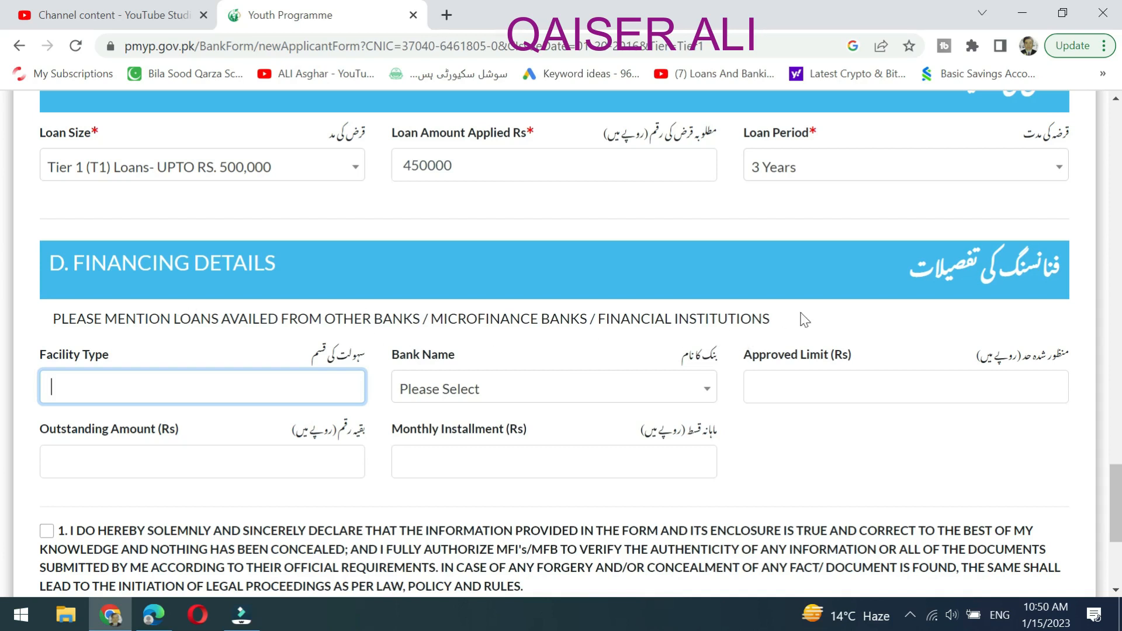
click(632, 391)
click(864, 434)
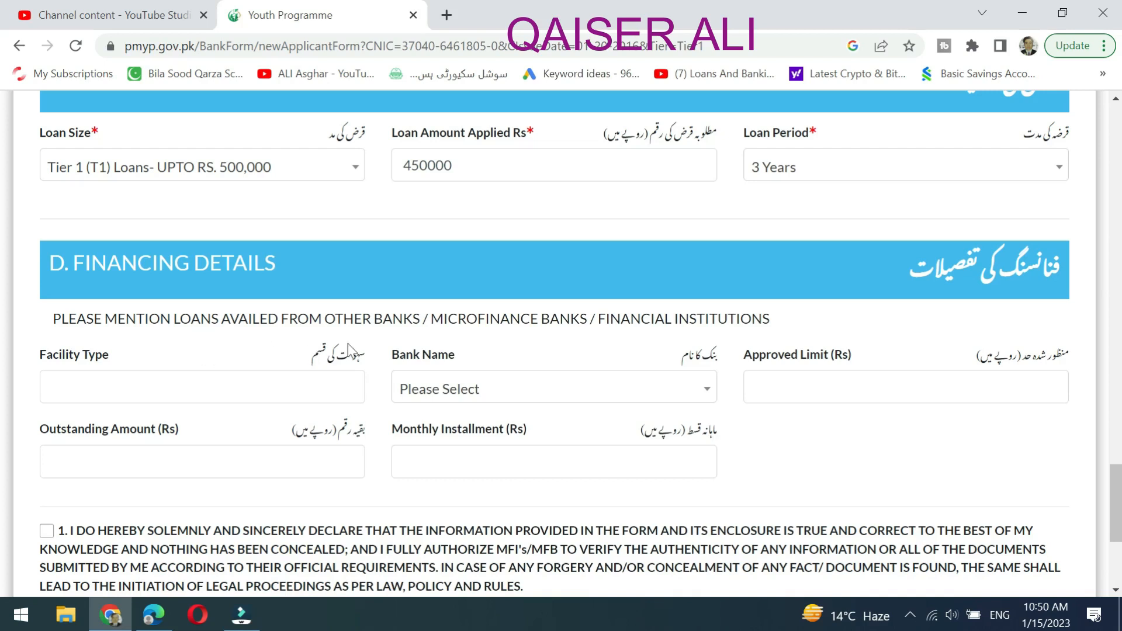
scroll(606, 403, down, 2)
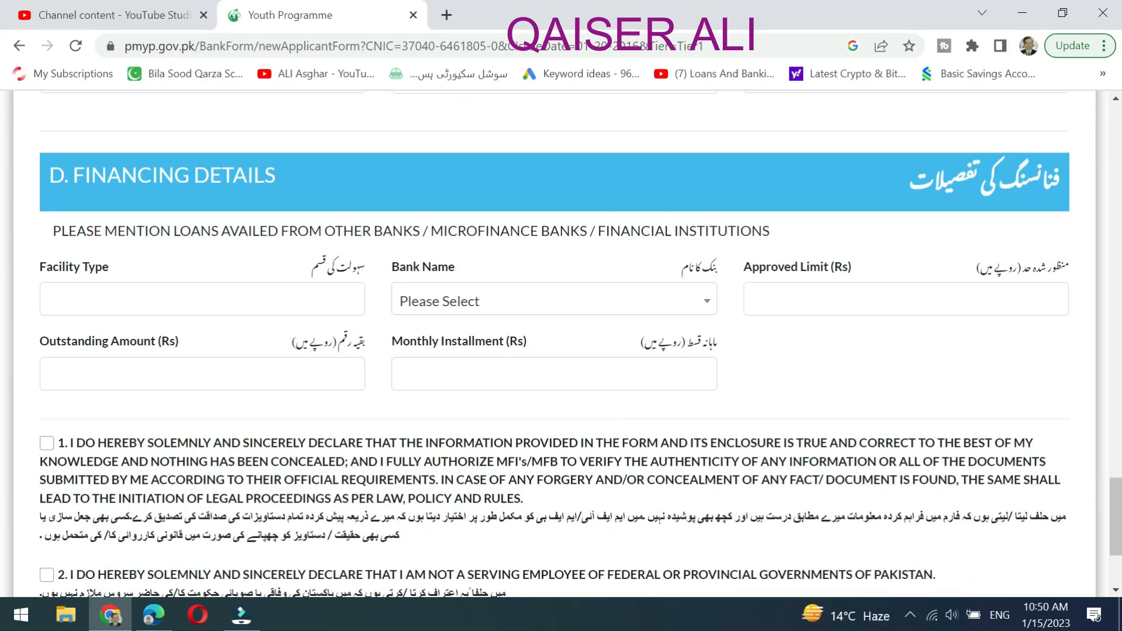
click(484, 306)
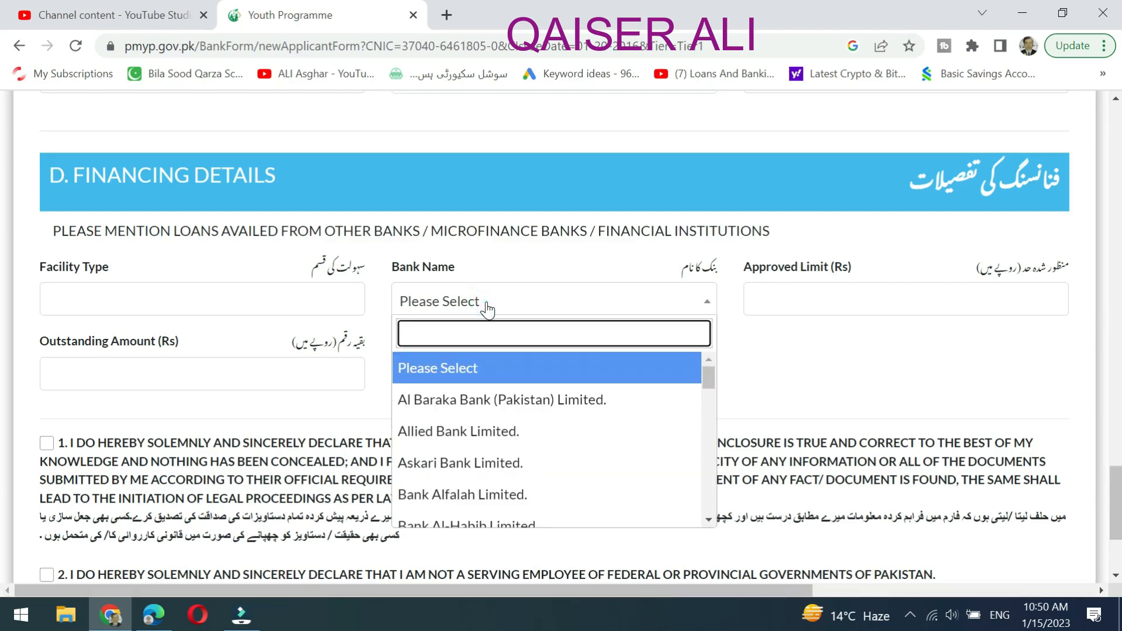
click(486, 308)
click(841, 299)
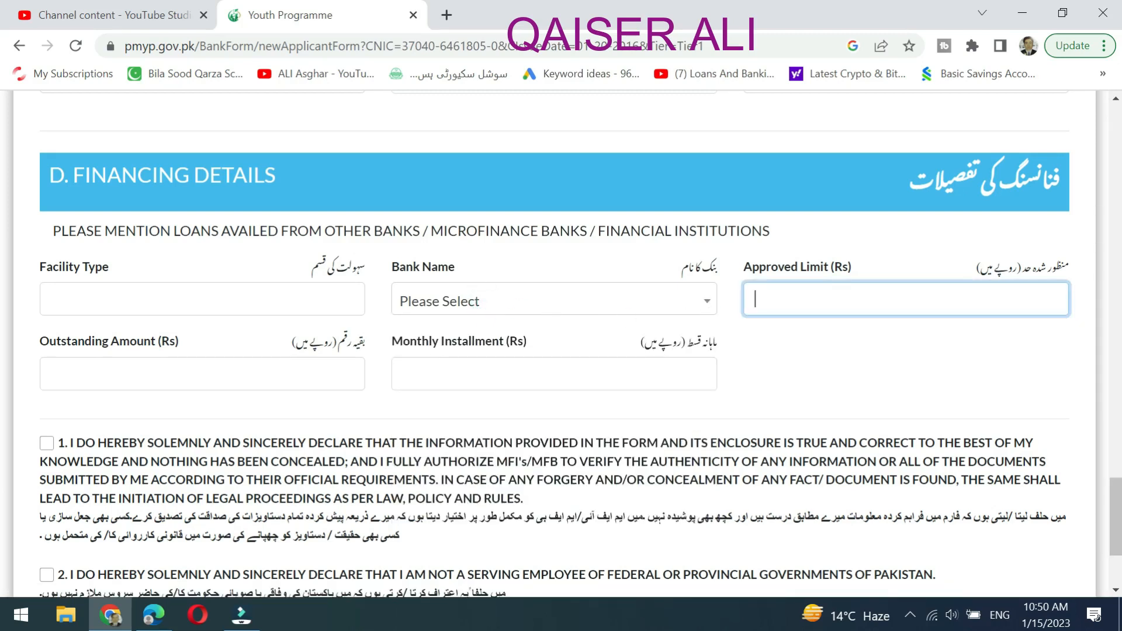
click(790, 357)
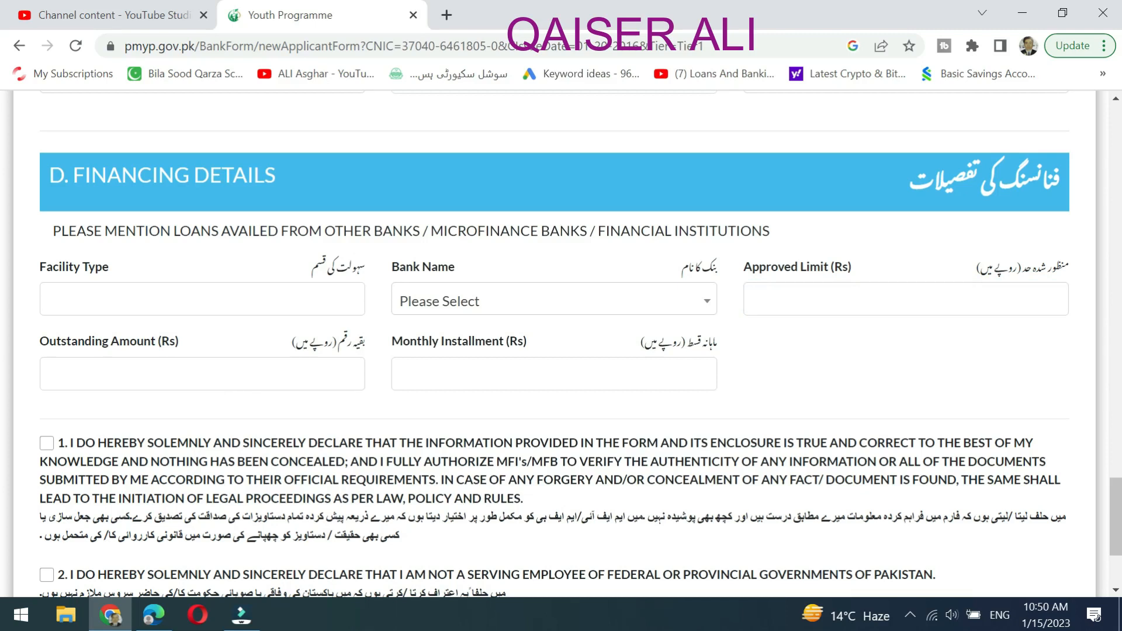
click(925, 395)
scroll(902, 404, up, 5)
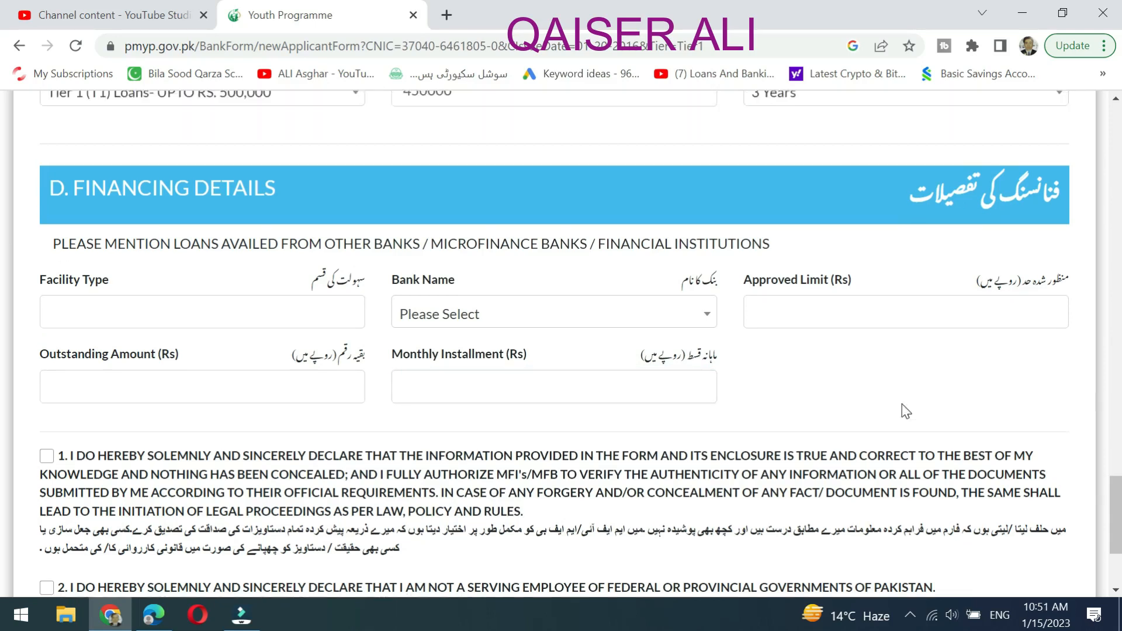
scroll(856, 425, up, 5)
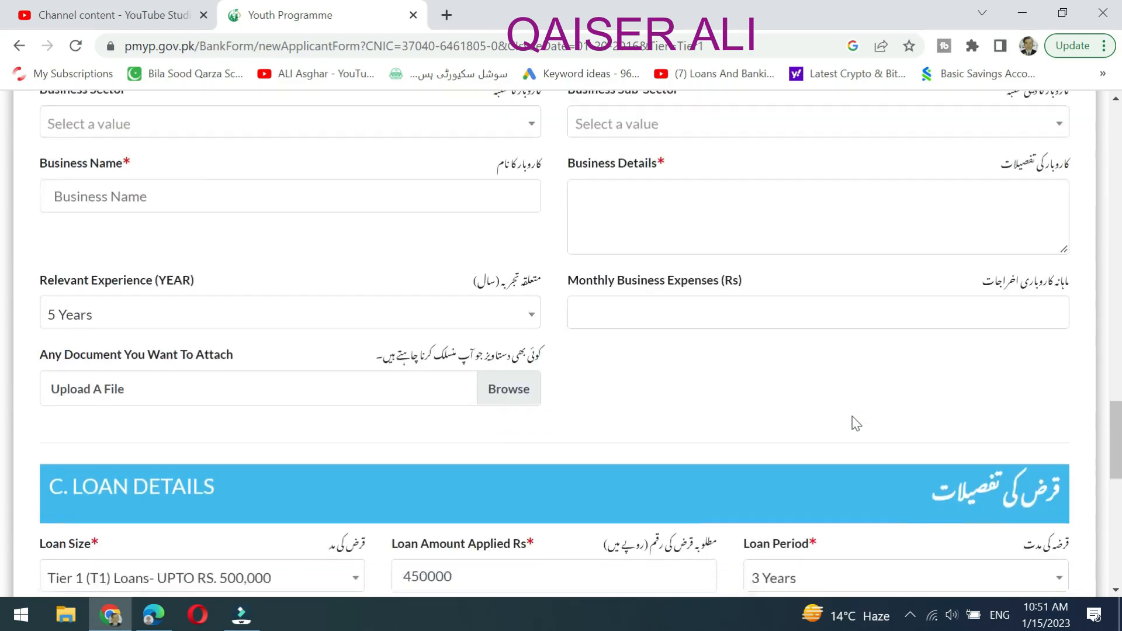
scroll(688, 424, down, 12)
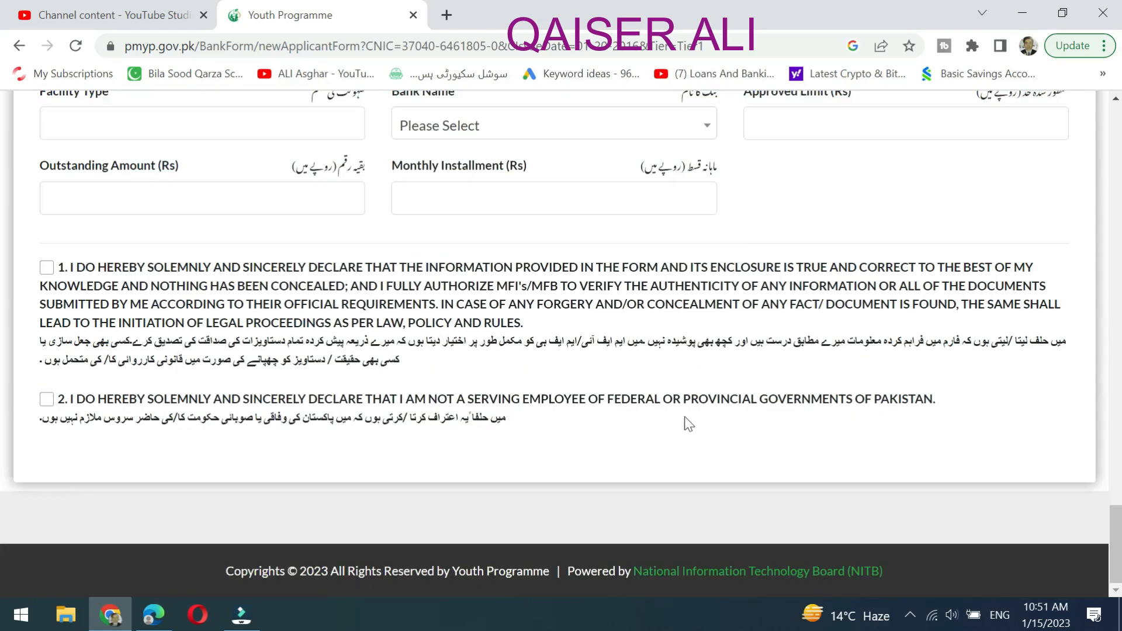
click(47, 271)
click(46, 400)
scroll(965, 479, up, 20)
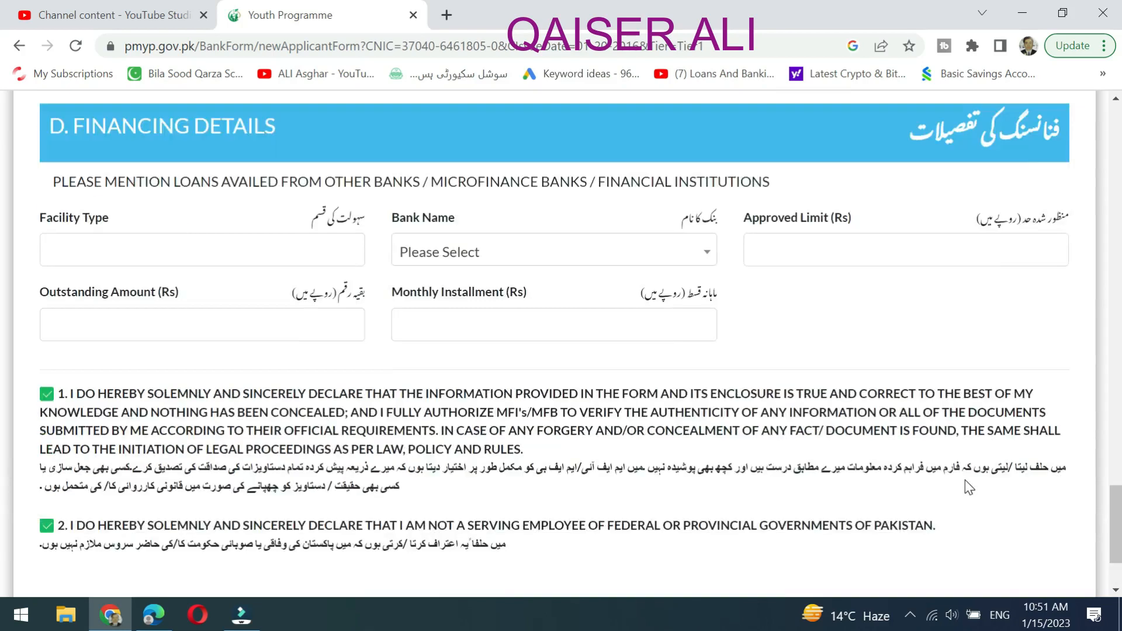
scroll(905, 469, up, 10)
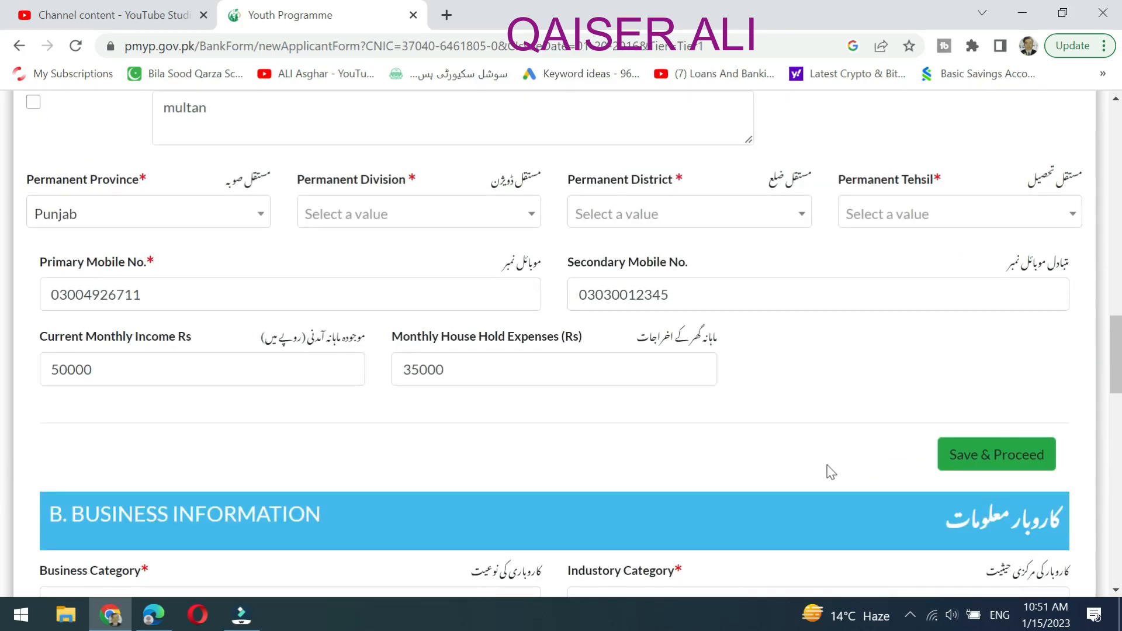
scroll(696, 437, up, 15)
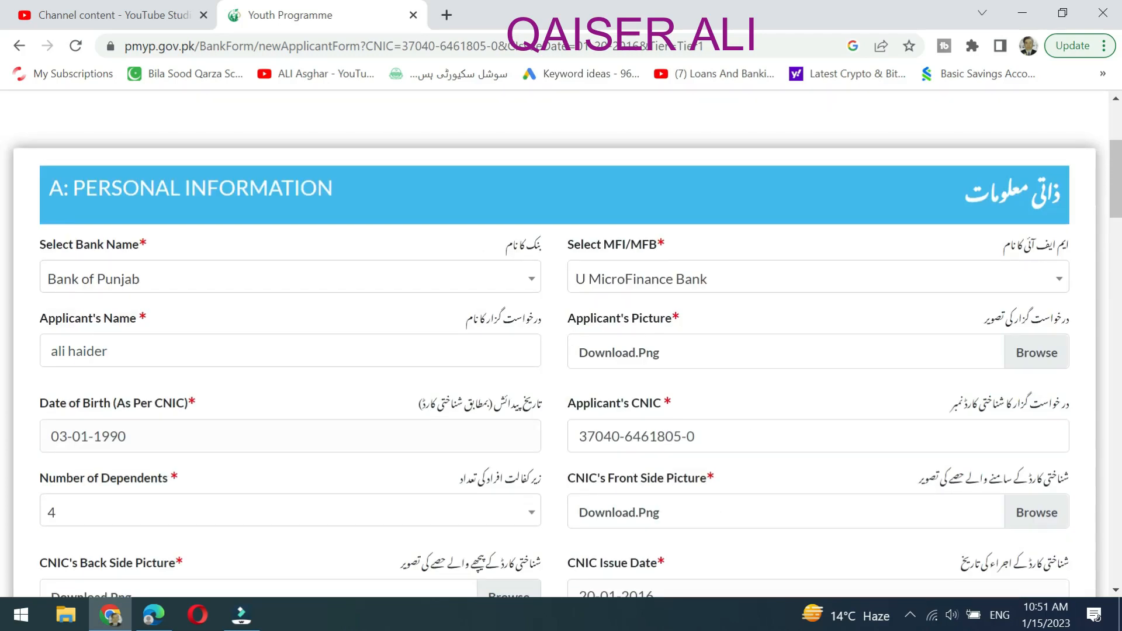
scroll(742, 434, down, 18)
scroll(744, 432, down, 20)
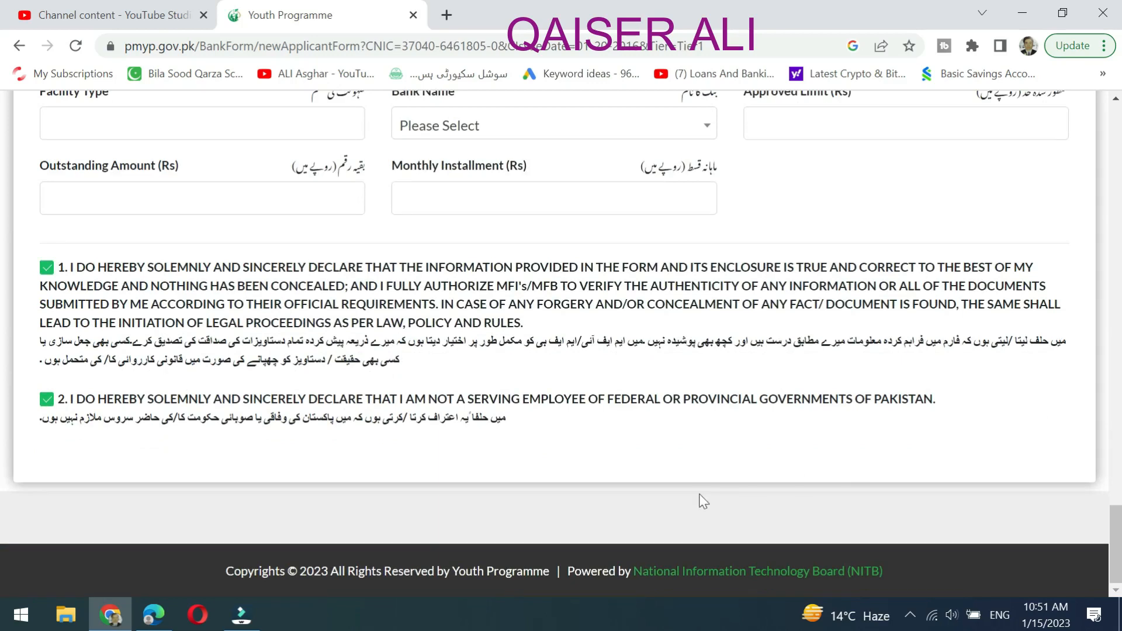
scroll(699, 497, up, 12)
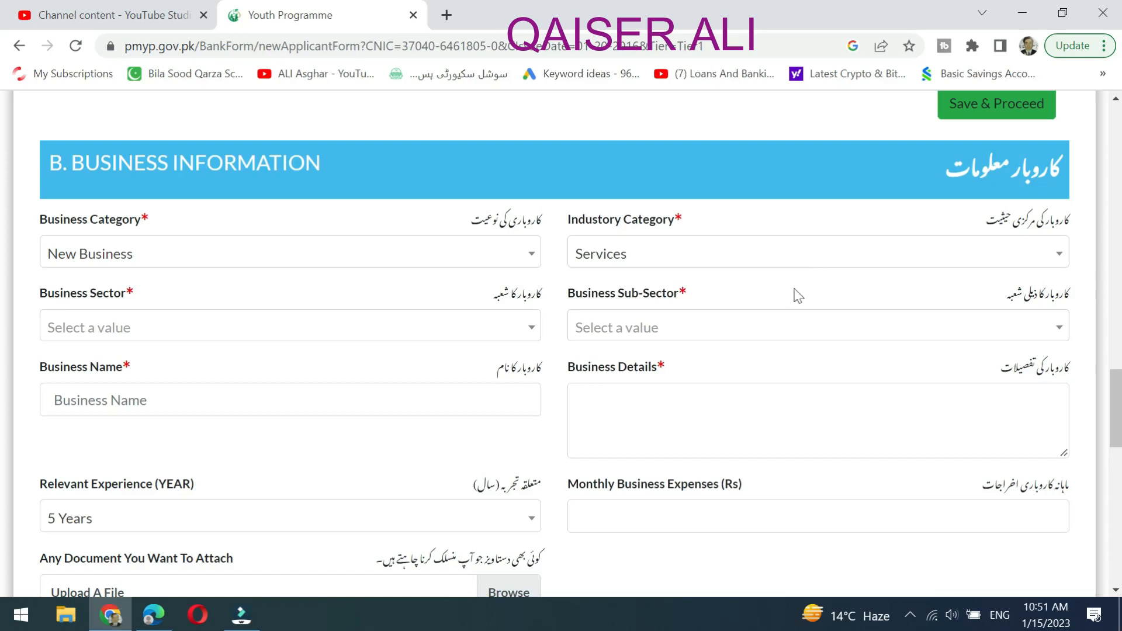
scroll(806, 304, up, 5)
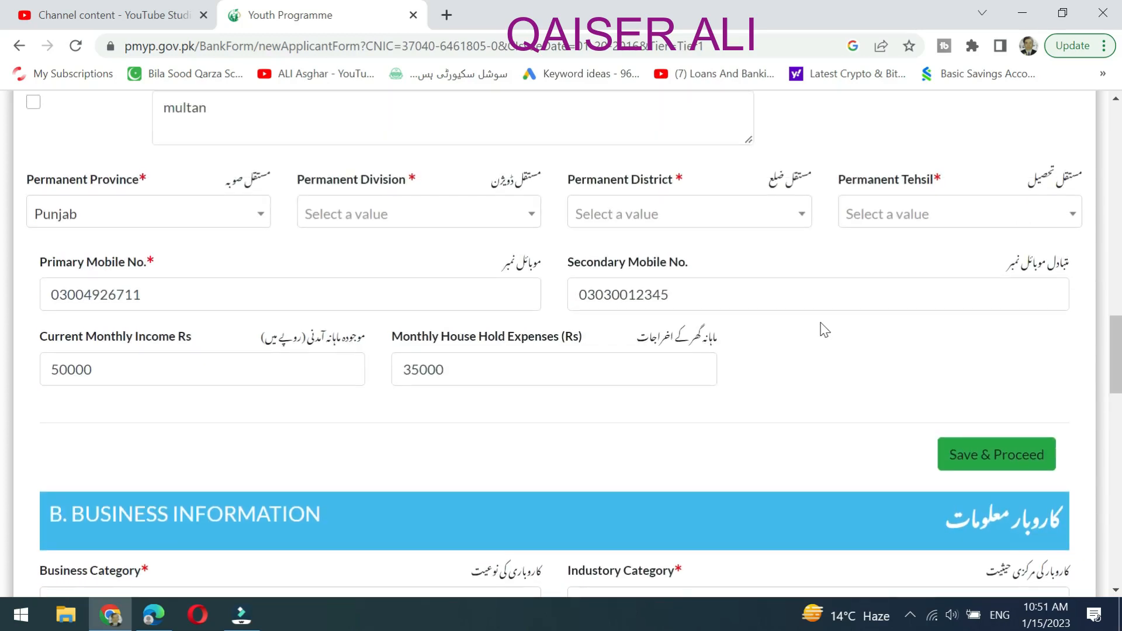
scroll(820, 396, up, 1)
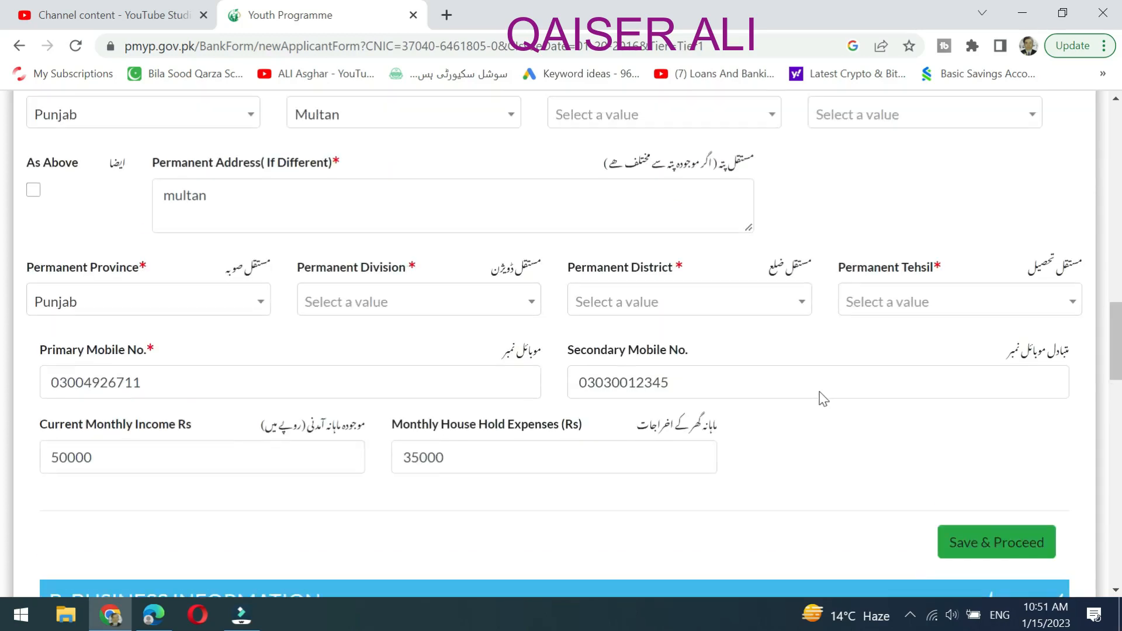
scroll(555, 333, up, 2)
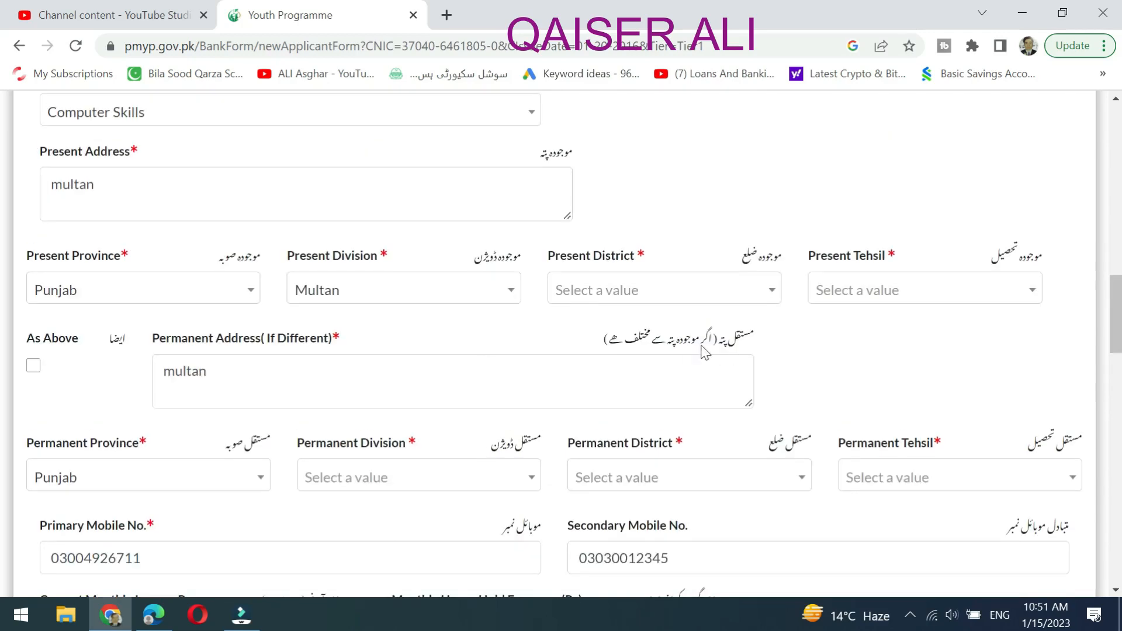
scroll(658, 393, up, 5)
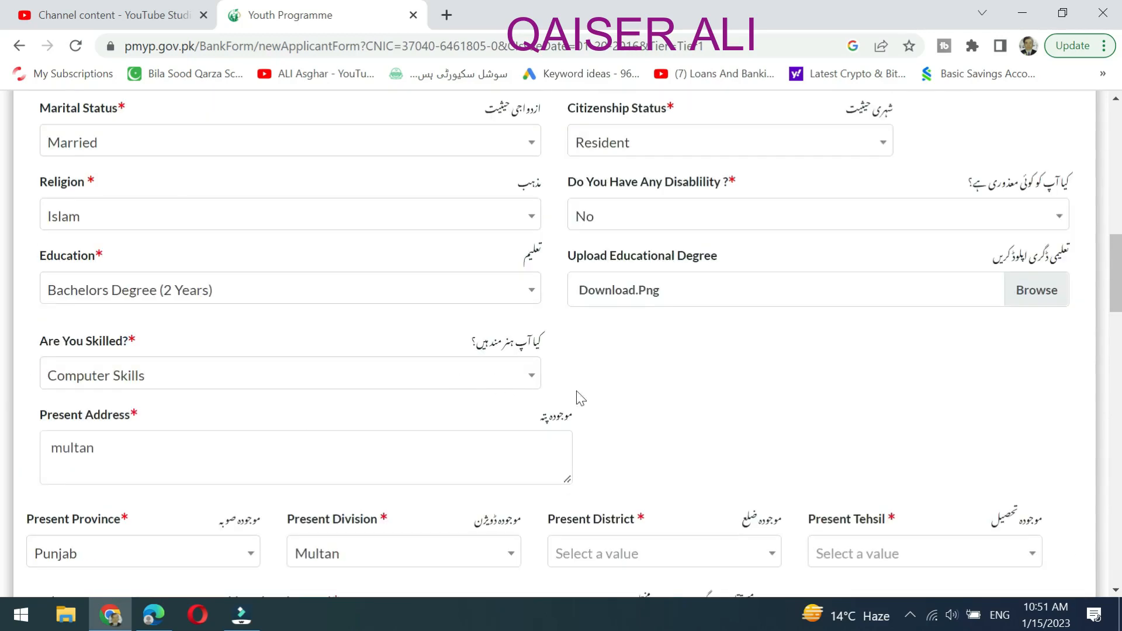
scroll(658, 392, up, 2)
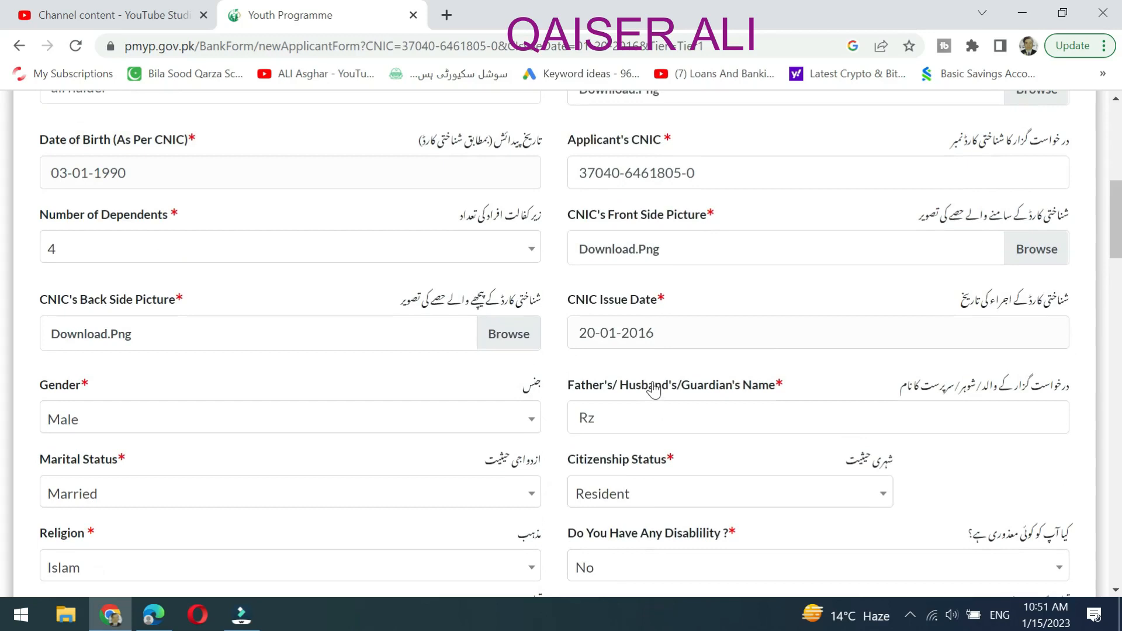
scroll(655, 388, down, 6)
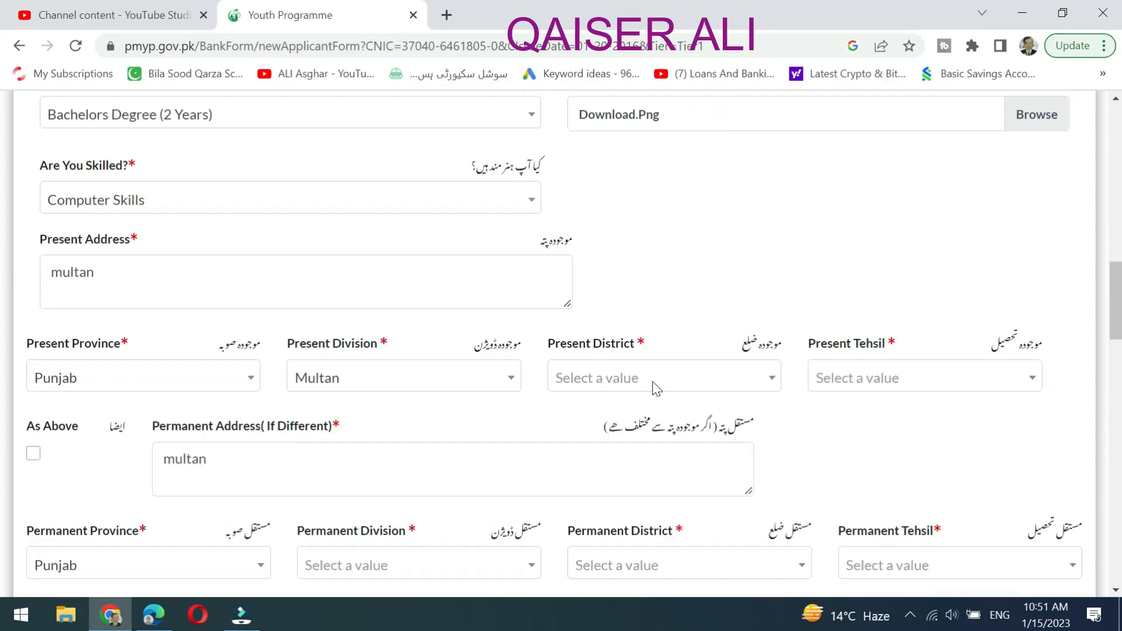
Choose Multan in the Present District dropdown.
click(713, 383)
scroll(637, 472, down, 2)
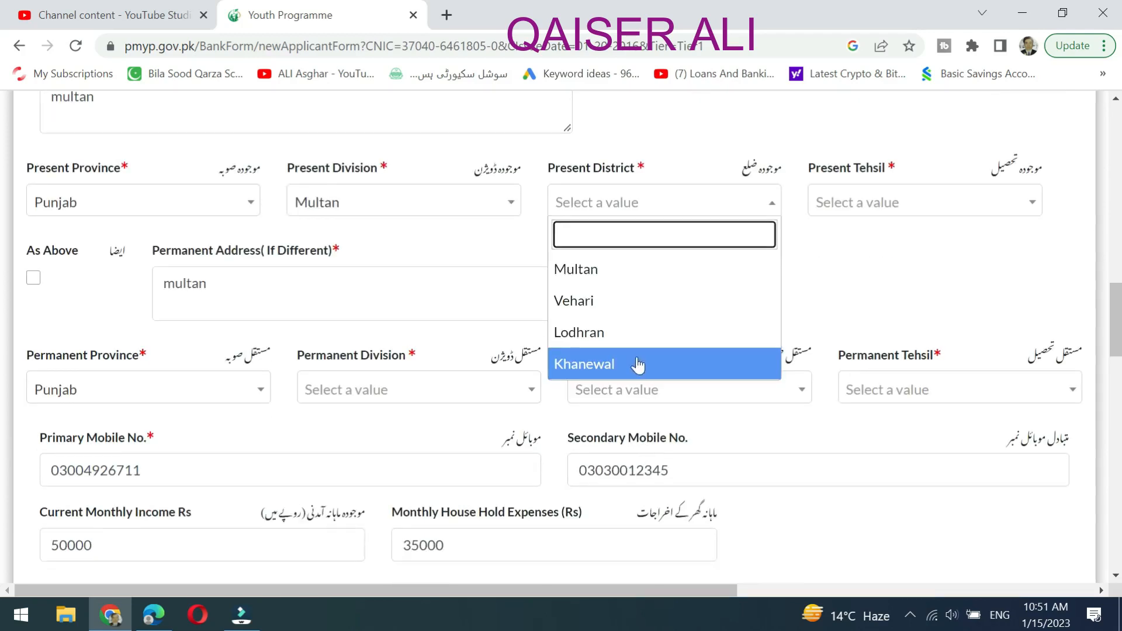
click(611, 285)
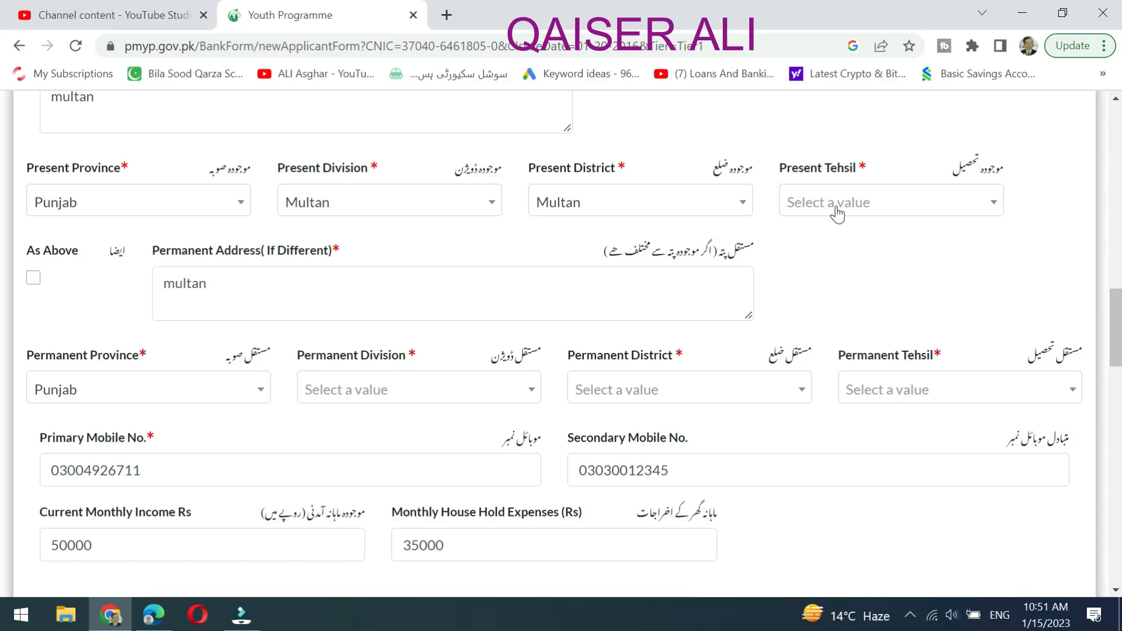
Try the Present Tehsil, Permanent Division and Permanent District dropdowns, which offer no options.
click(837, 214)
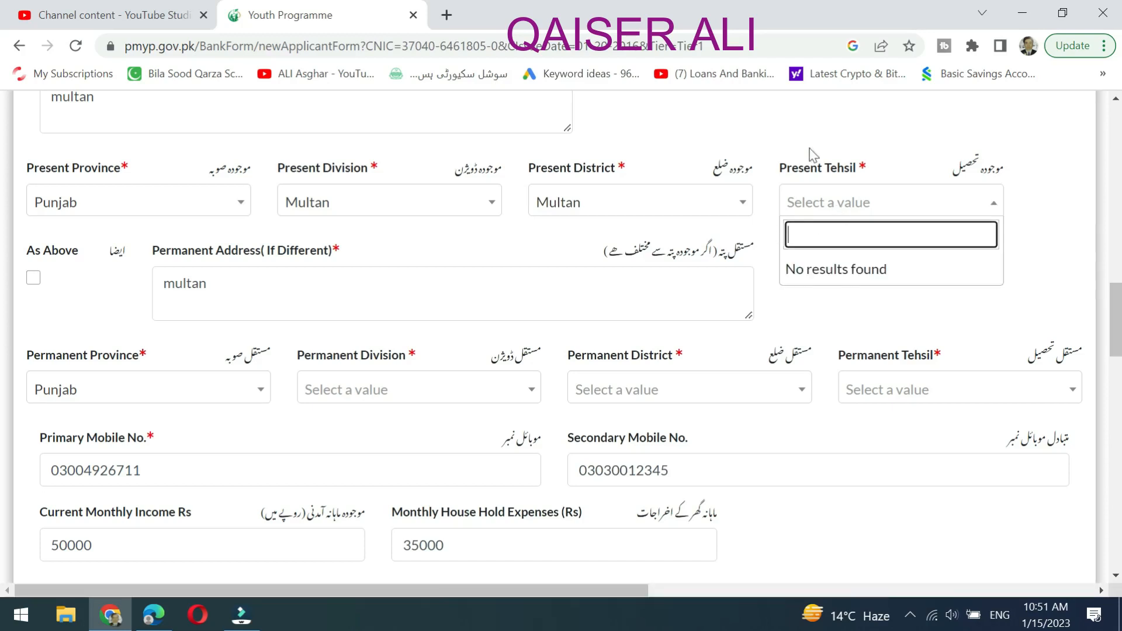
click(826, 133)
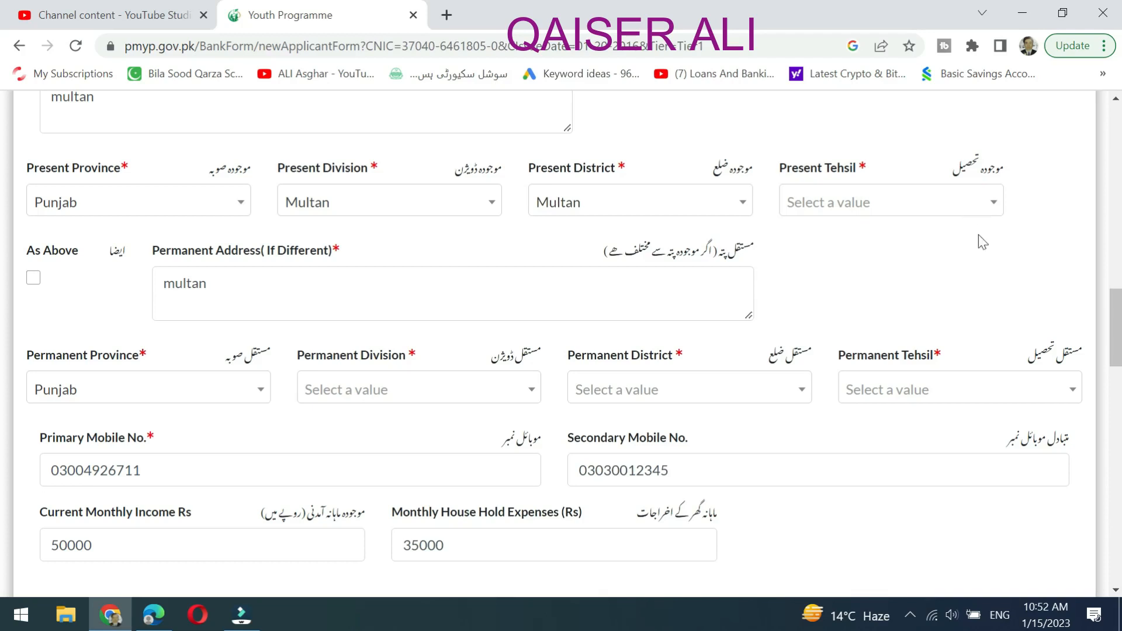
click(501, 393)
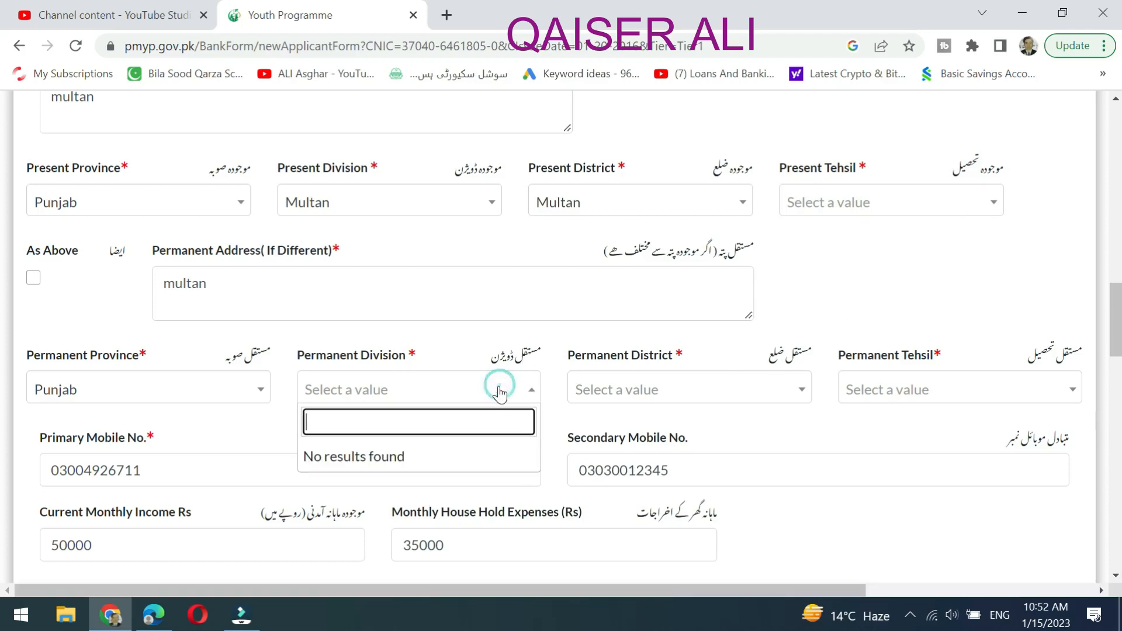
click(870, 295)
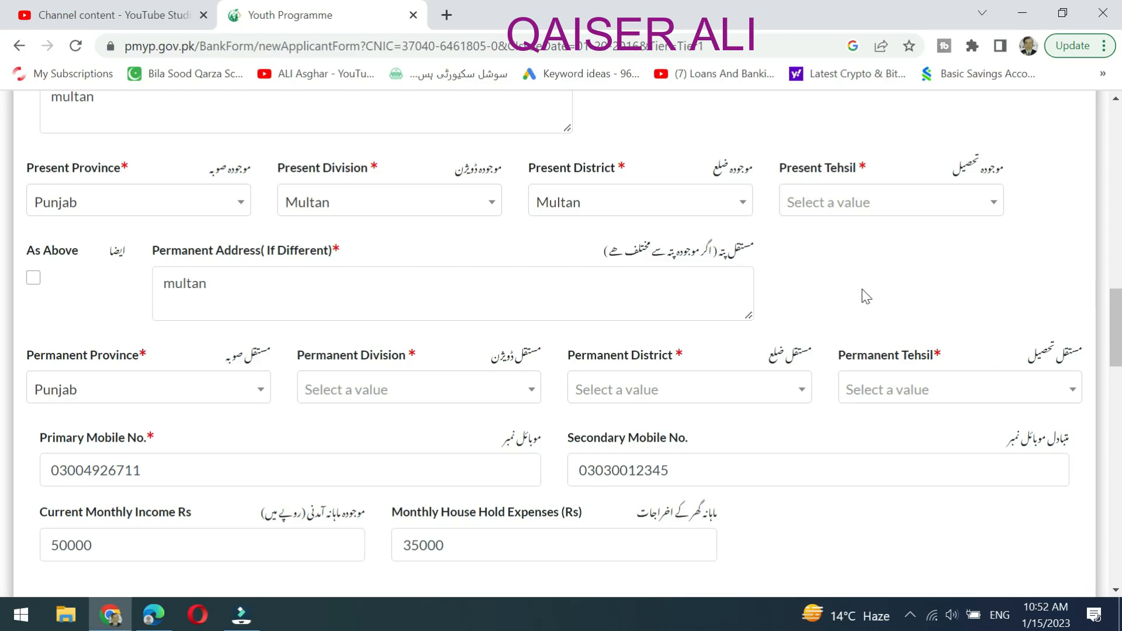
click(770, 389)
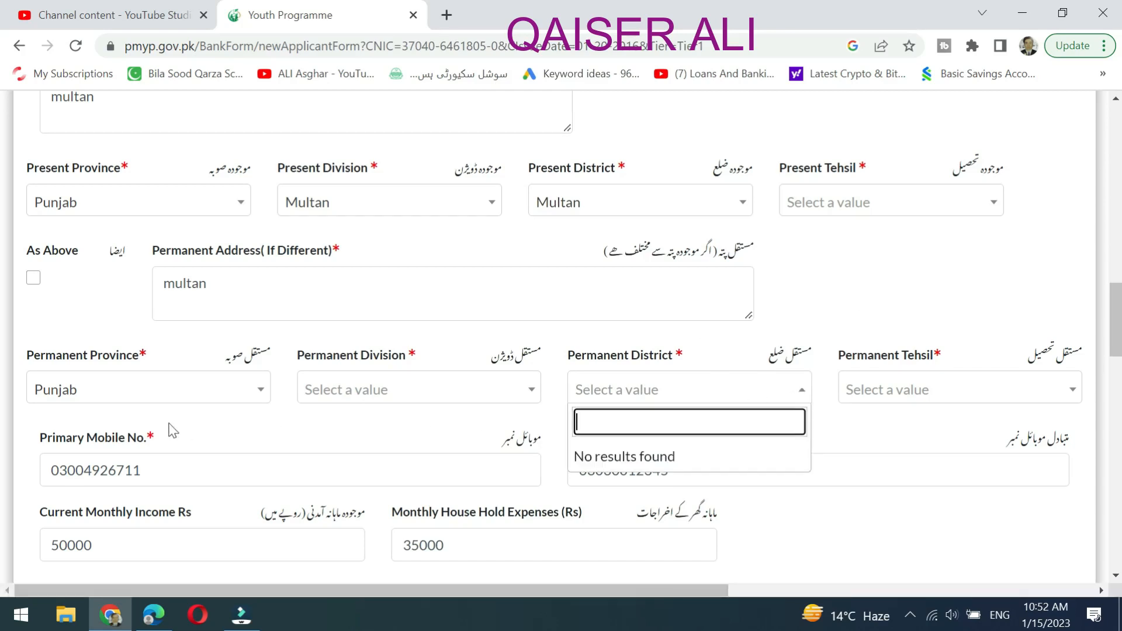
click(850, 308)
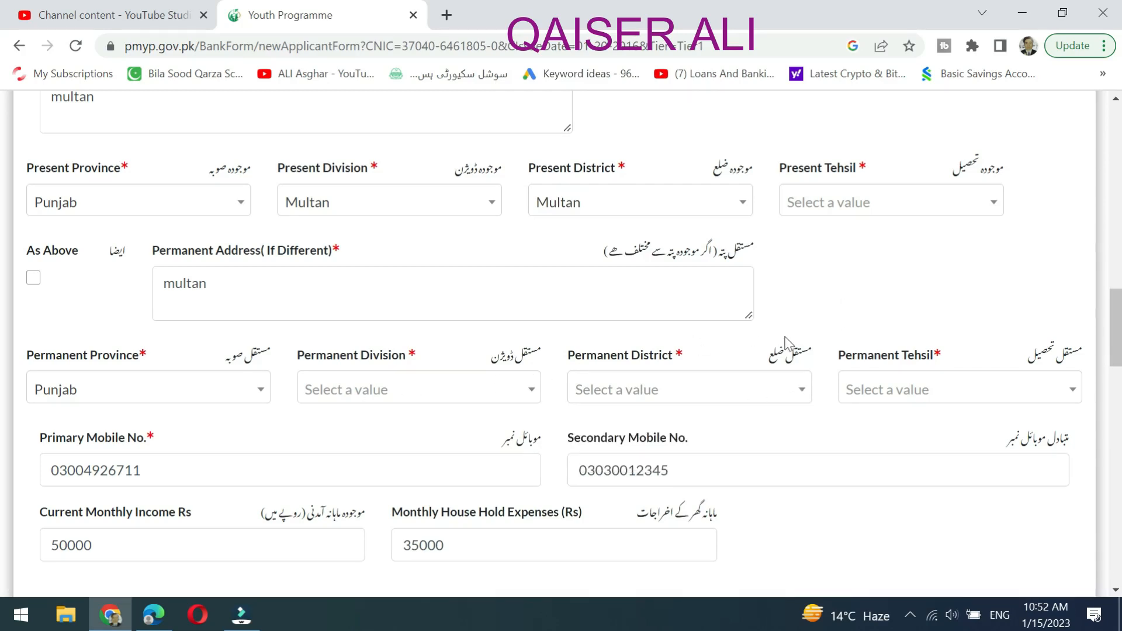
scroll(784, 338, down, 5)
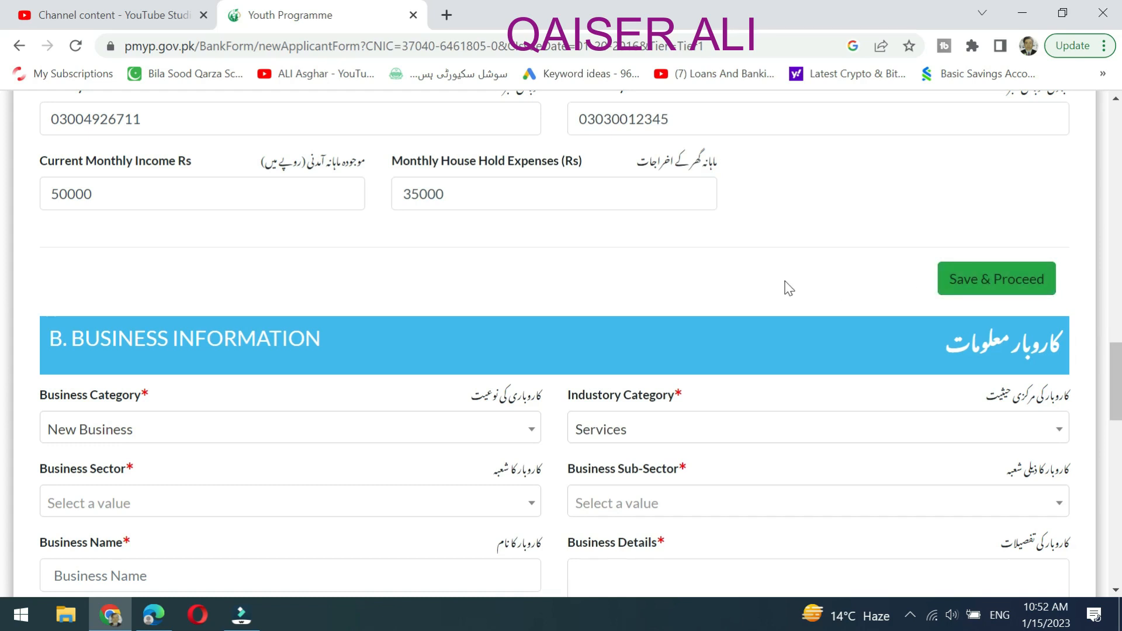
scroll(789, 289, down, 15)
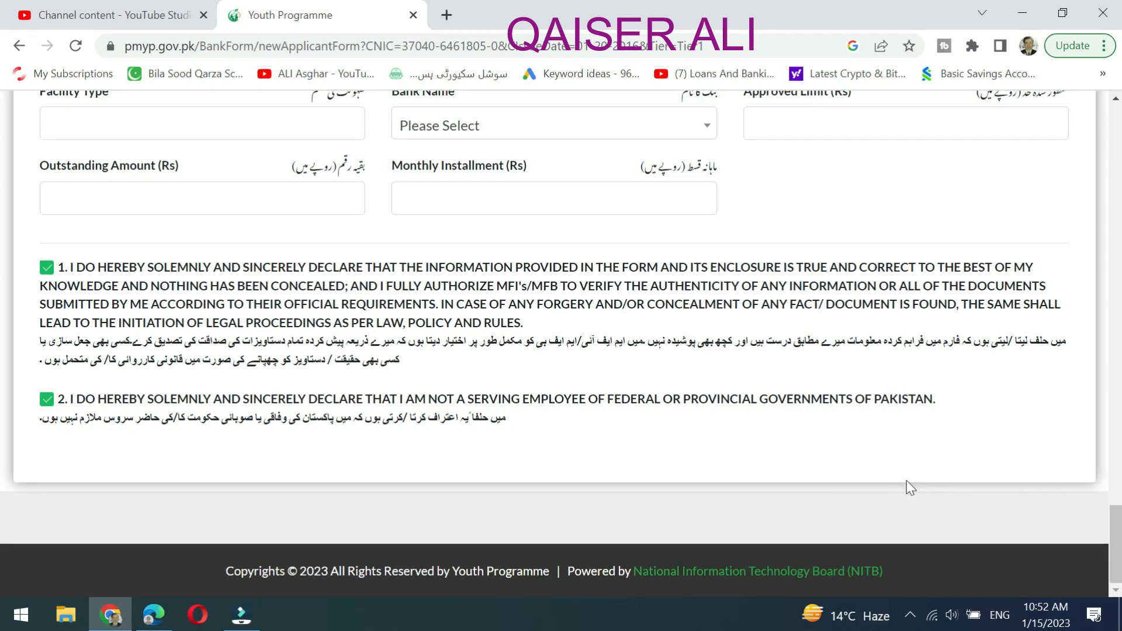
scroll(906, 480, up, 6)
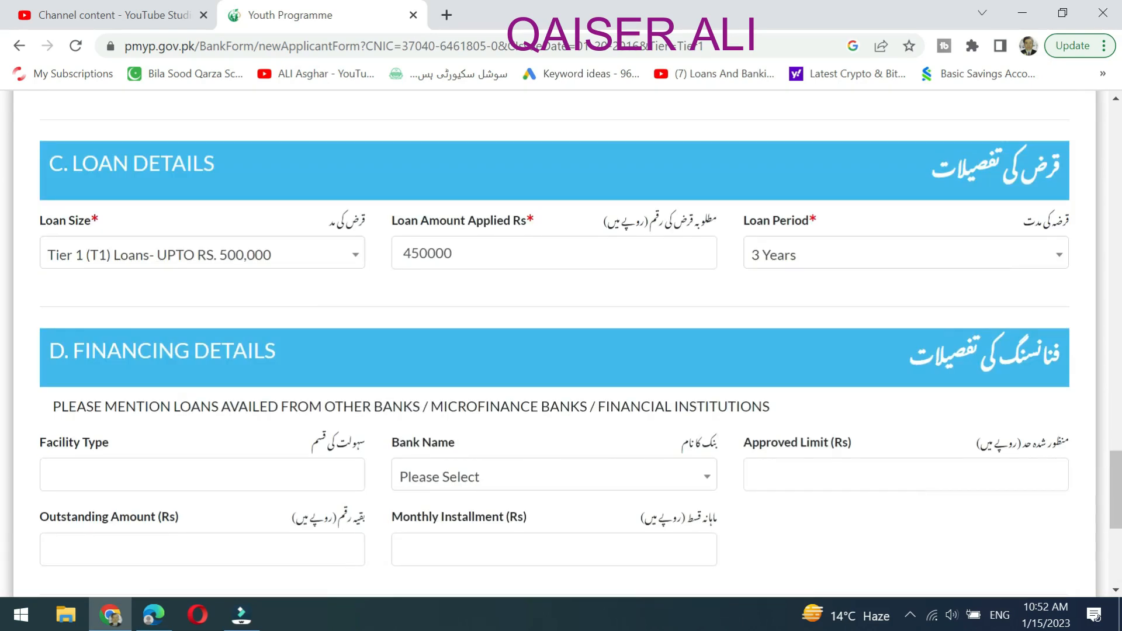
scroll(906, 481, up, 12)
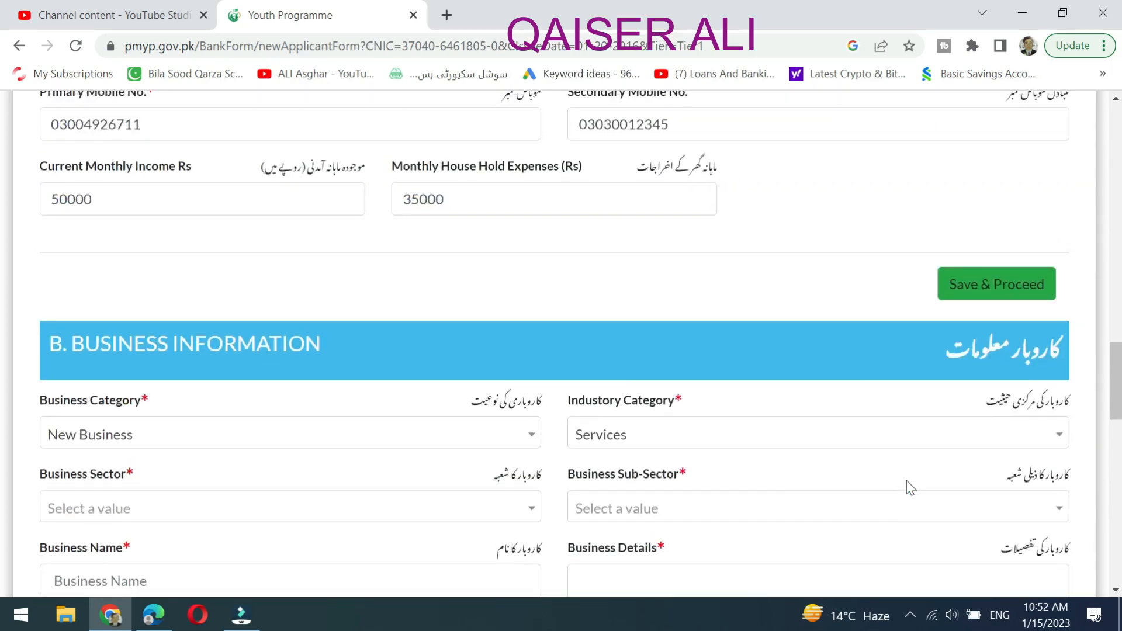
scroll(907, 481, up, 12)
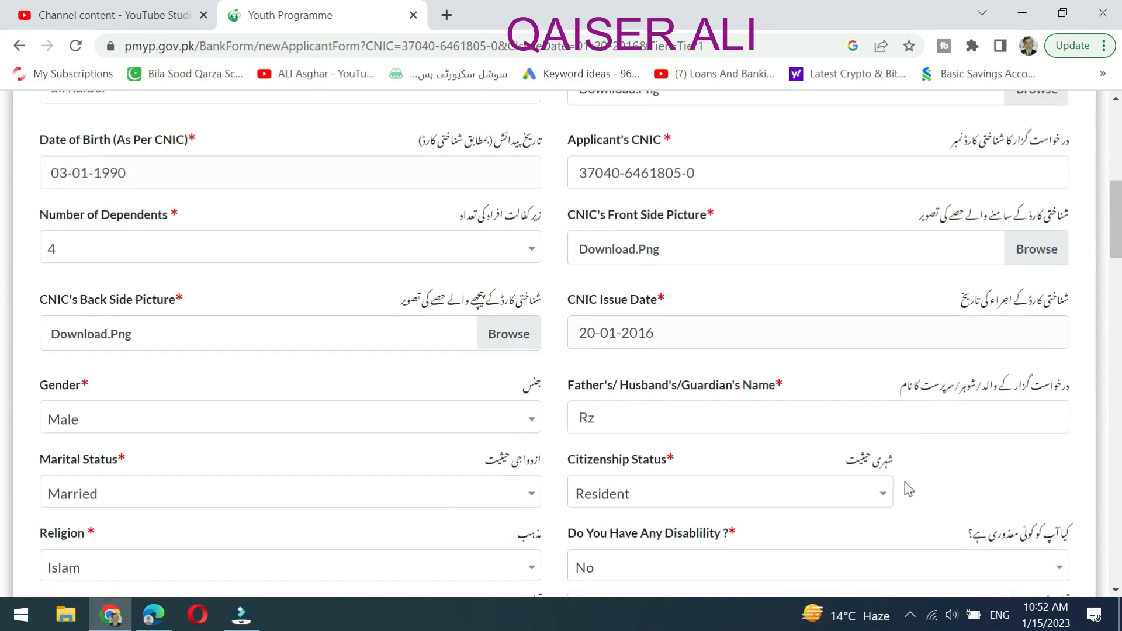
scroll(905, 481, up, 8)
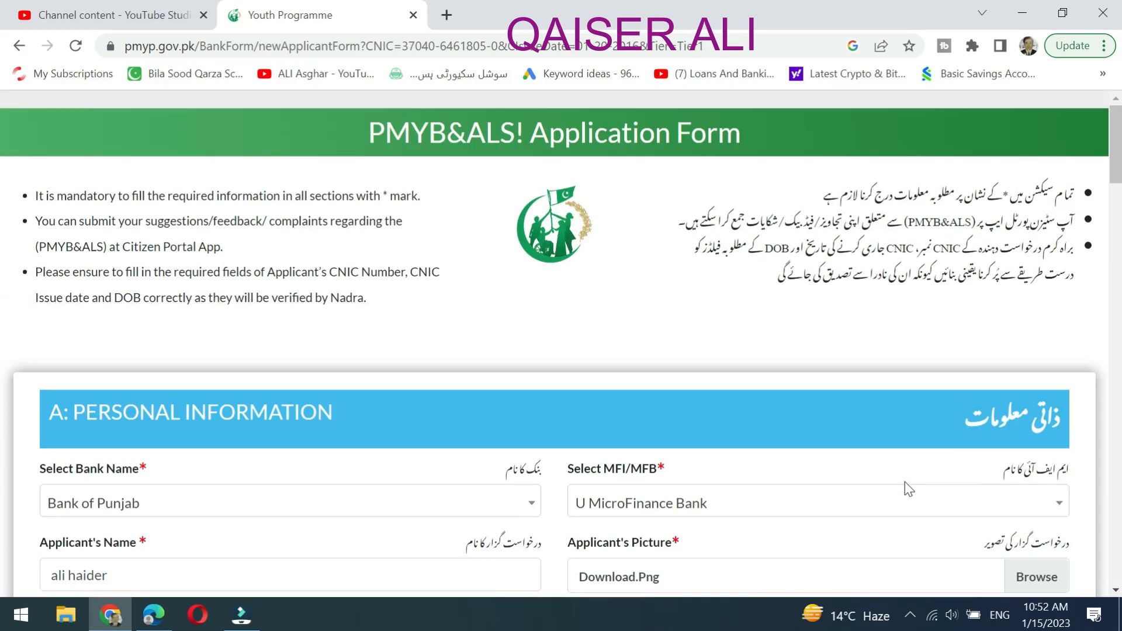
scroll(891, 482, down, 2)
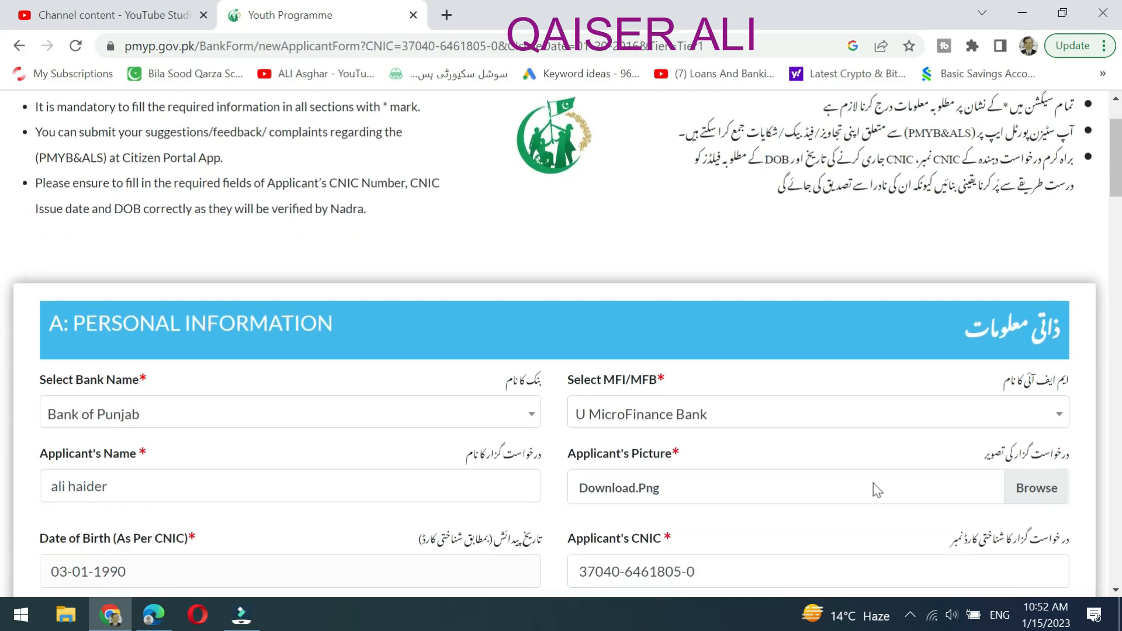
scroll(873, 482, down, 5)
scroll(873, 482, down, 12)
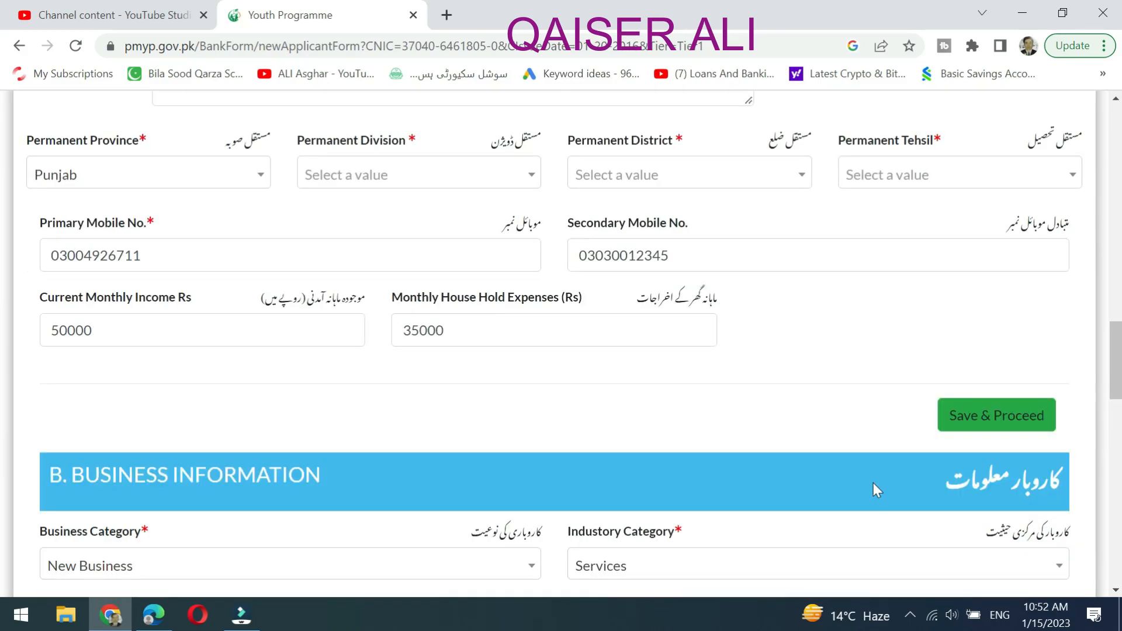
scroll(873, 483, down, 12)
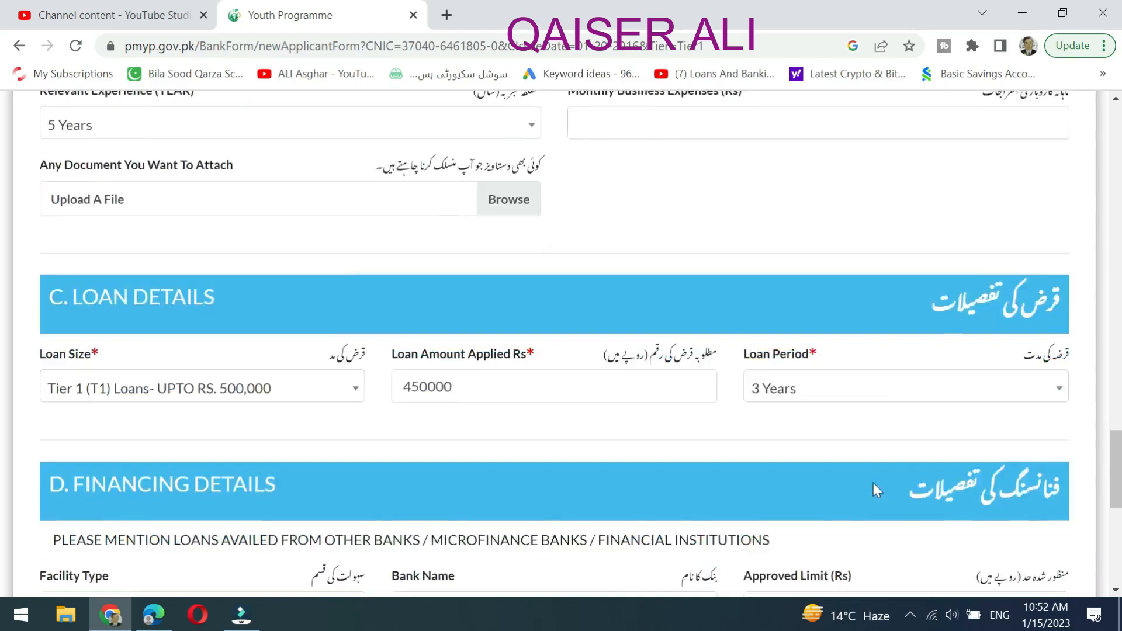
scroll(872, 483, down, 3)
scroll(873, 482, down, 3)
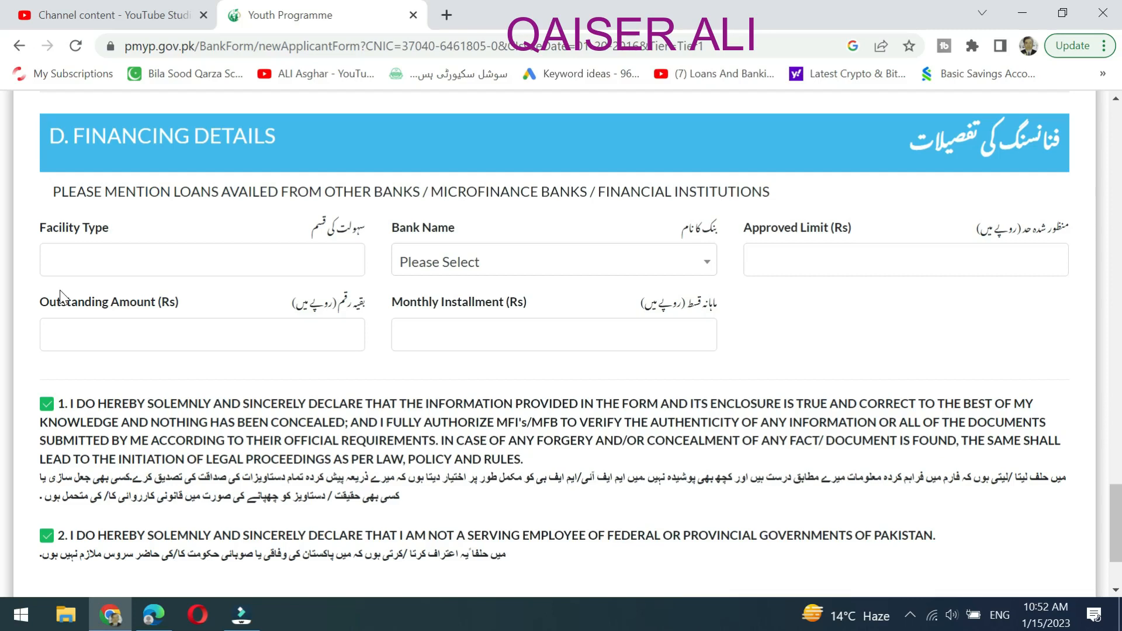
scroll(347, 358, up, 20)
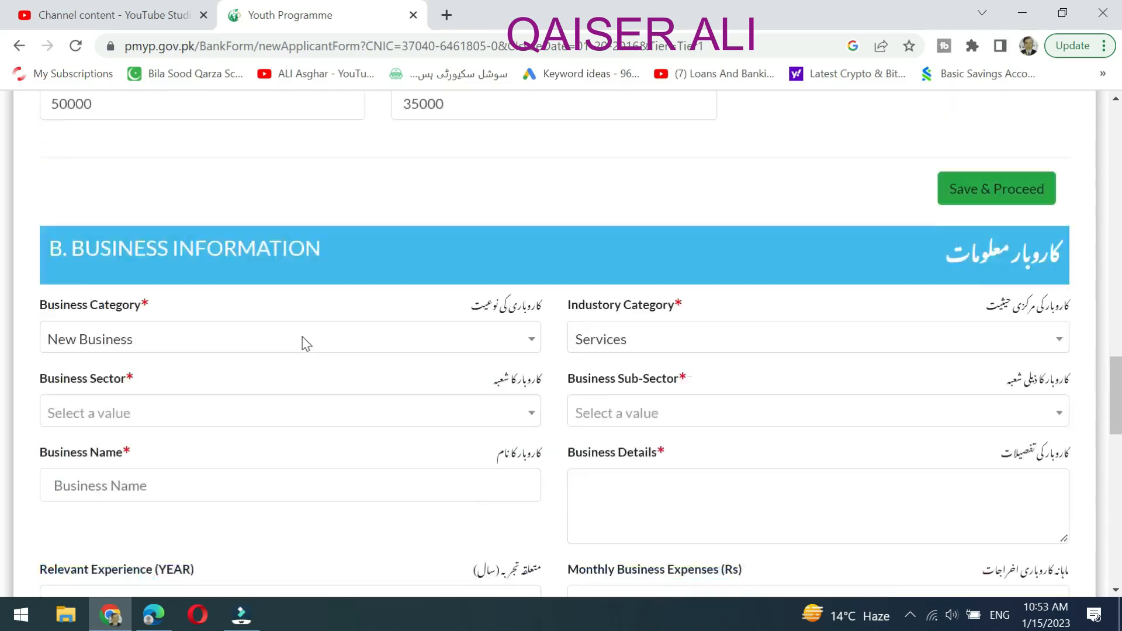
scroll(359, 362, up, 15)
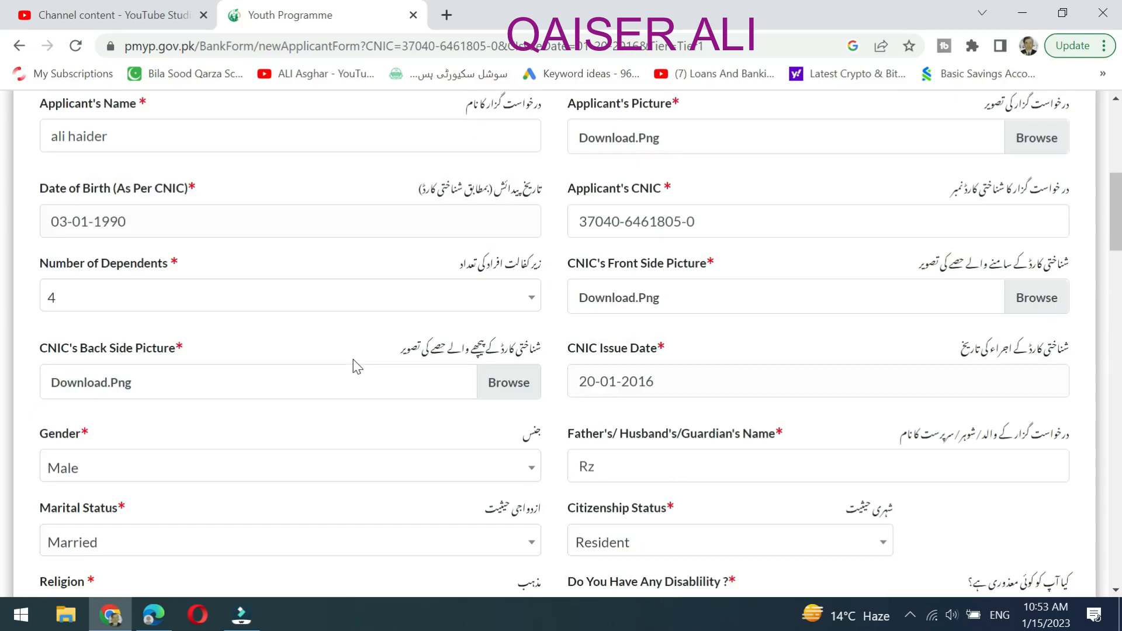